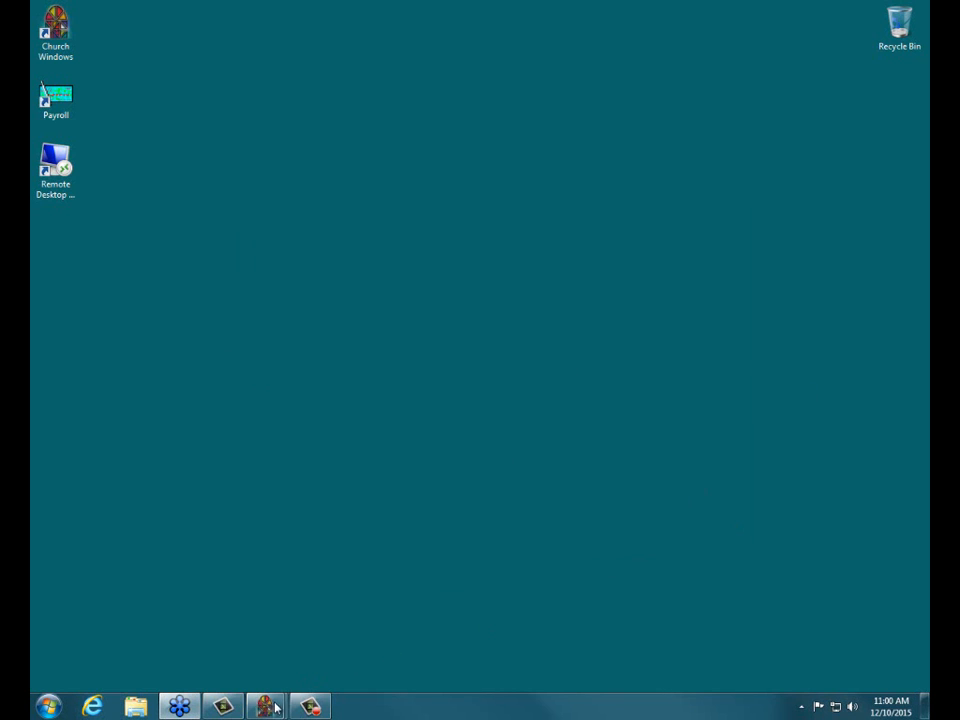
# Bring up the Church Windows launcher, and switch to Internet Explorer to open the Church Windows site's New Year Prep & Help page
pyautogui.moveTo(265, 705)
pyautogui.click(197, 571)
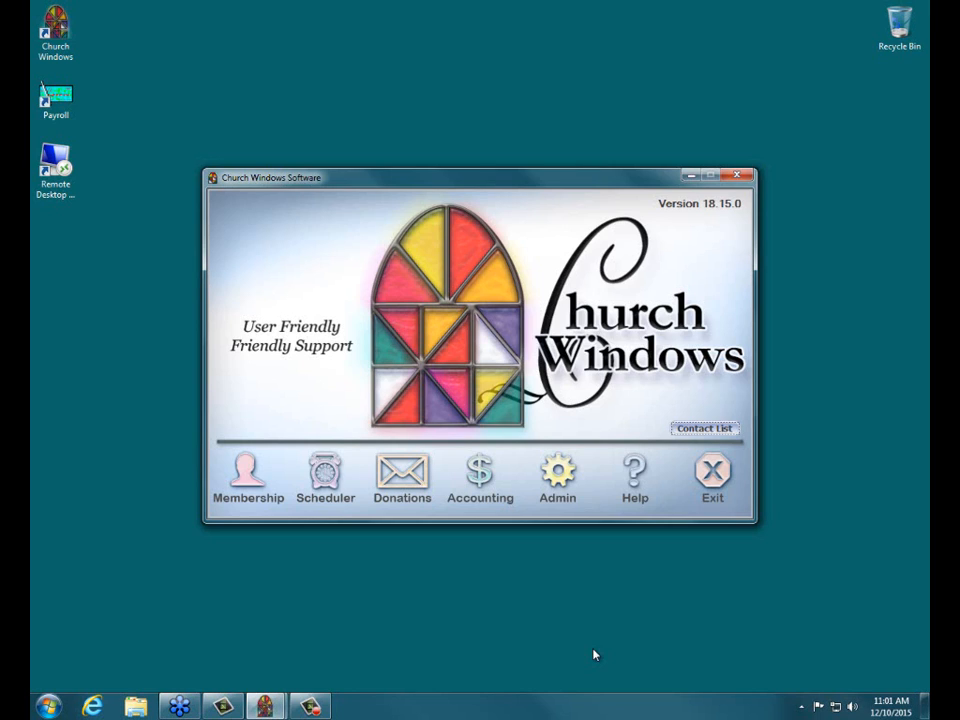
pyautogui.click(90, 706)
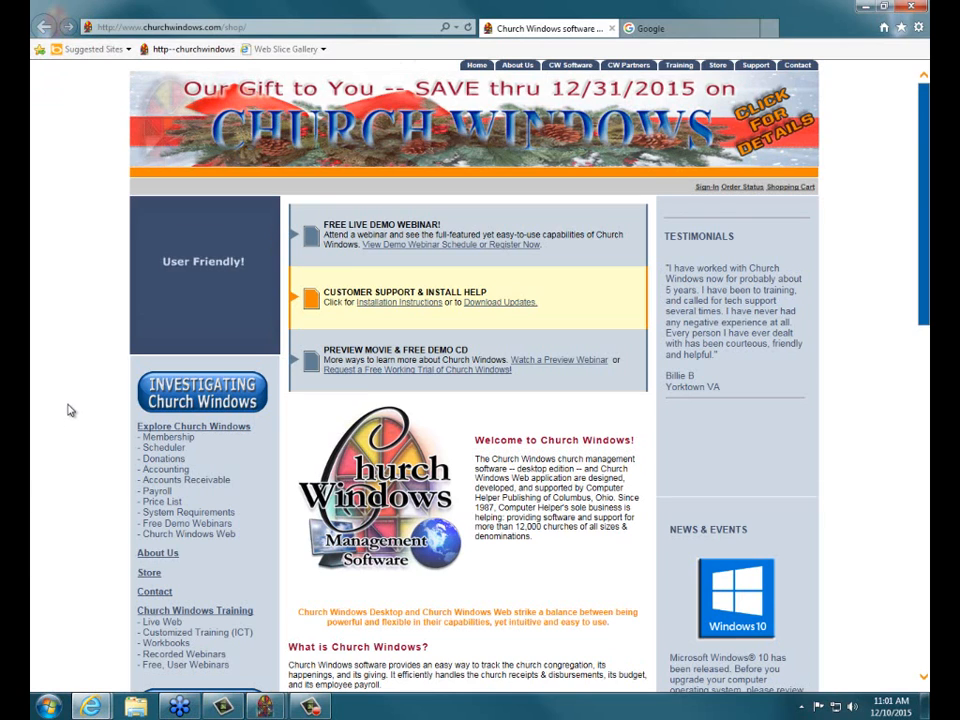
pyautogui.scroll(-5, 70, 410)
pyautogui.scroll(-1, 70, 410)
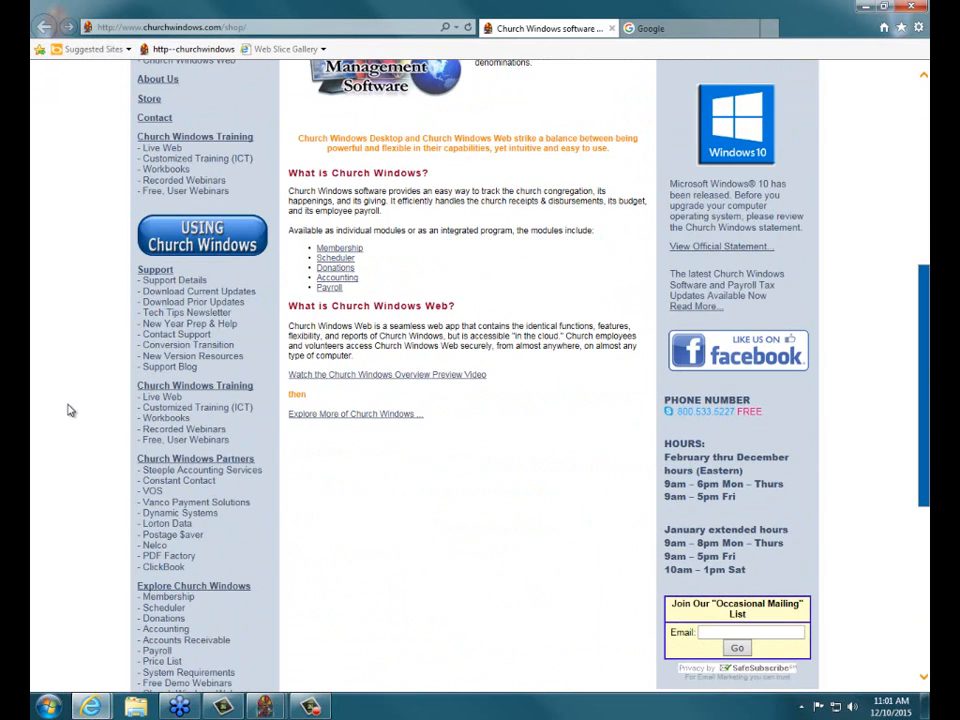
pyautogui.click(160, 330)
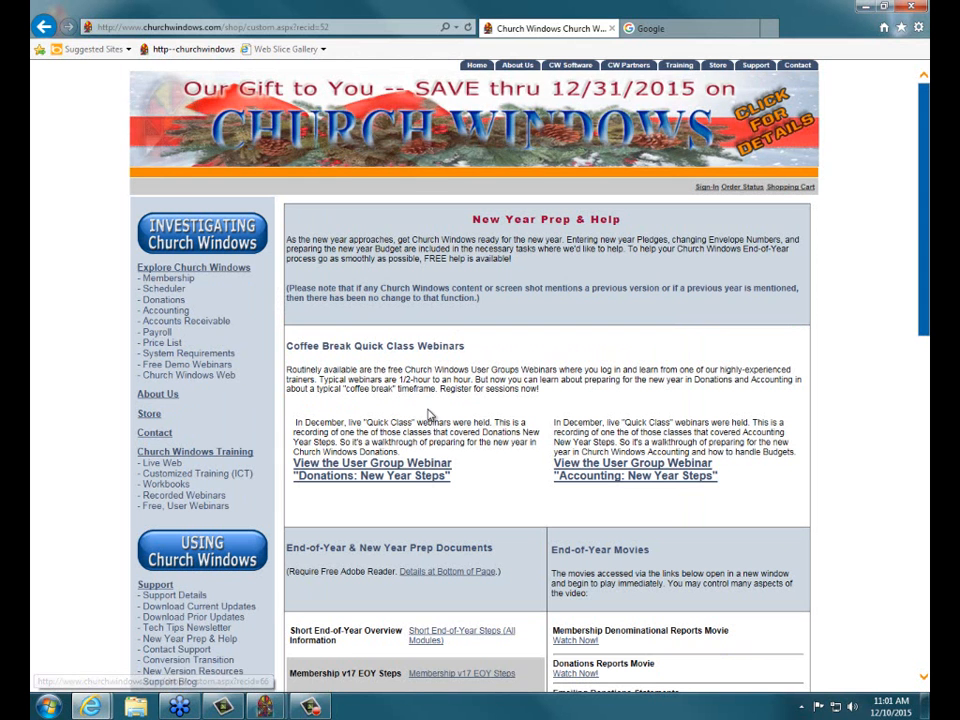
# Open the Donations New Year Steps document listed among the End-of-Year & New Year Prep Documents
pyautogui.scroll(-2, 519, 407)
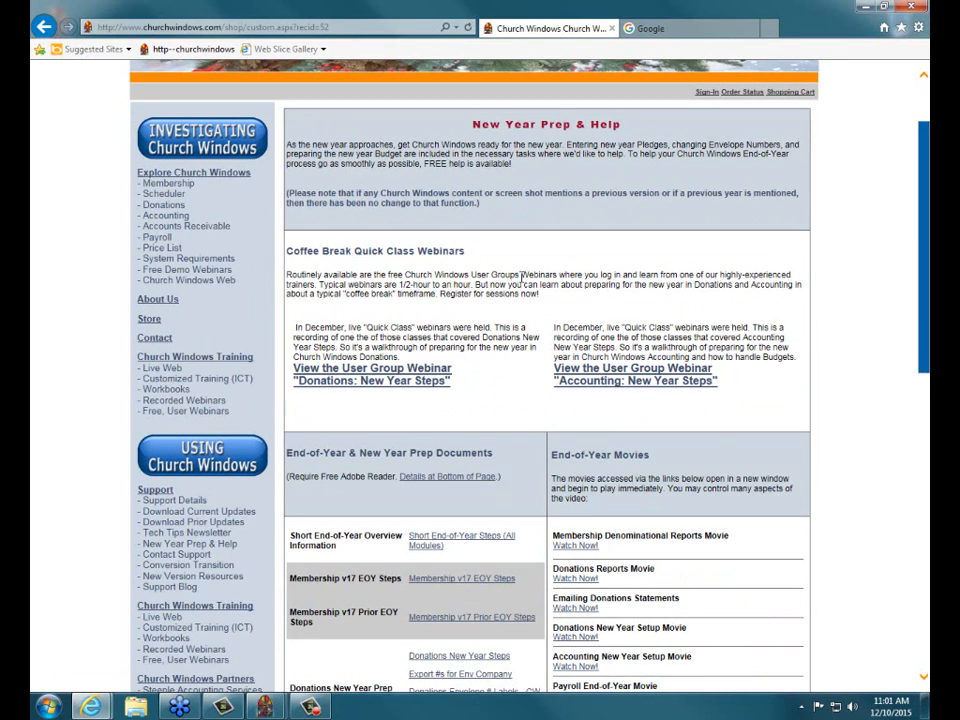
pyautogui.scroll(-4, 512, 375)
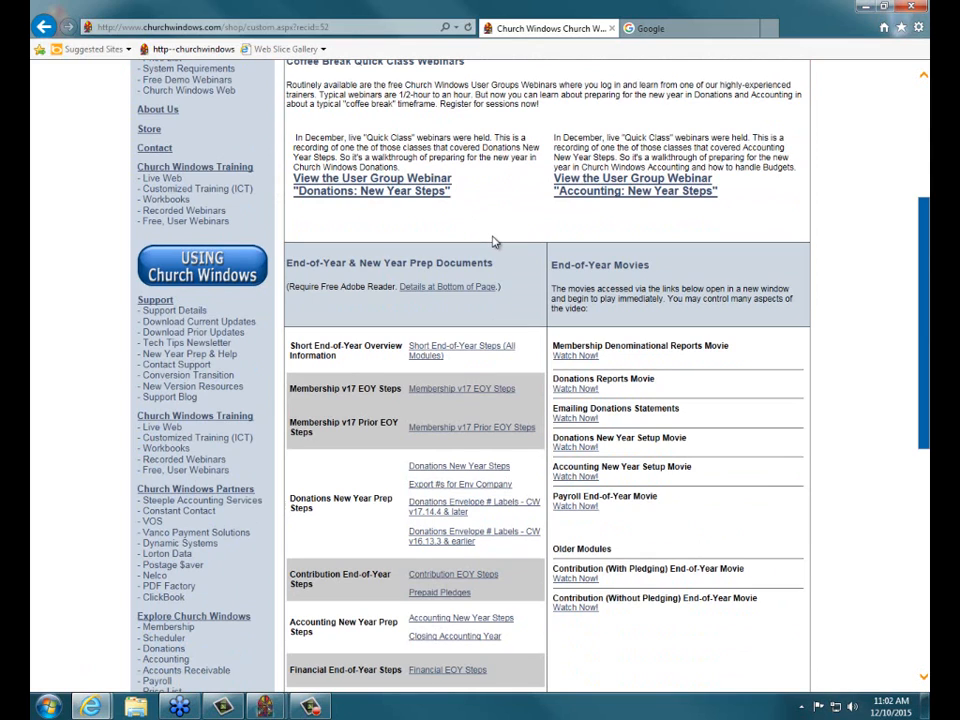
pyautogui.scroll(-1, 492, 242)
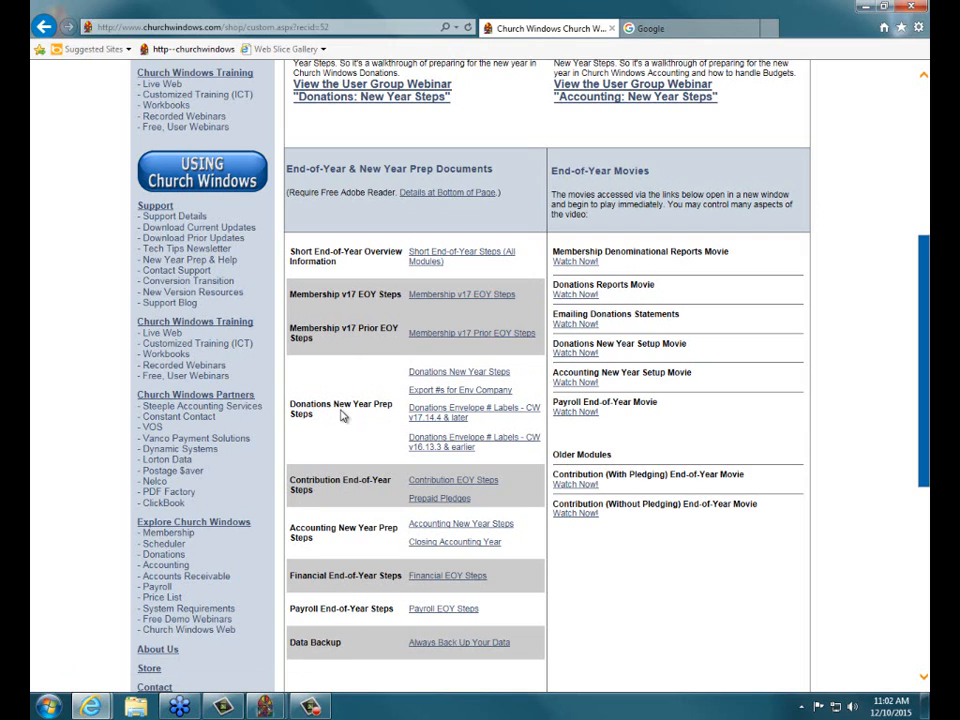
pyautogui.click(446, 374)
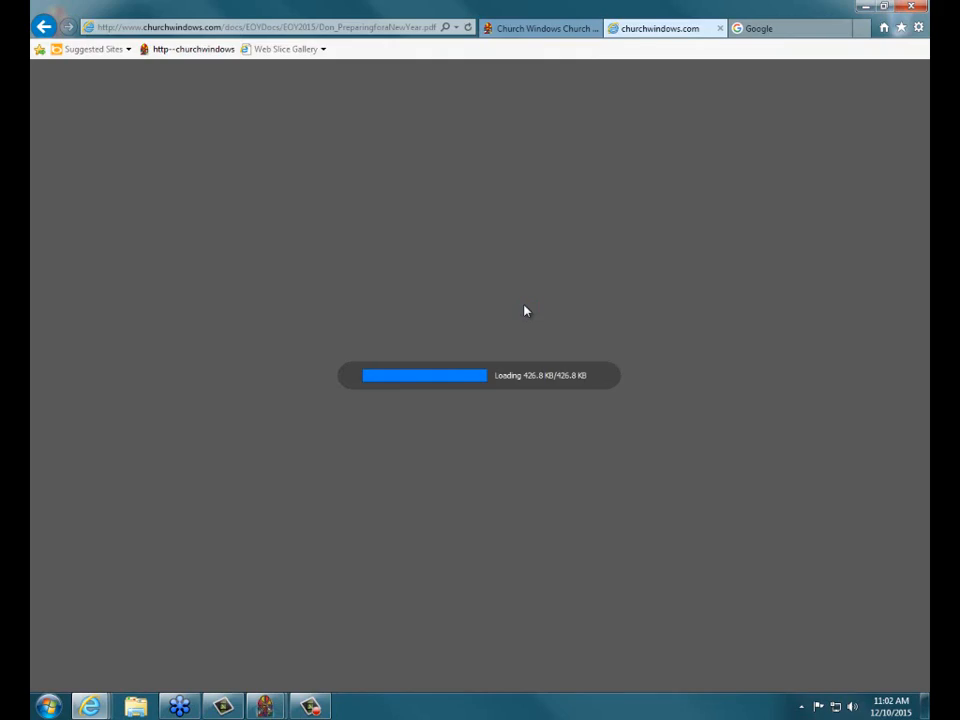
# Examine the Preparing for a New Year document's sections on giver numbers, starting a new campaign and handling prepaid pledges
pyautogui.scroll(-10, 524, 310)
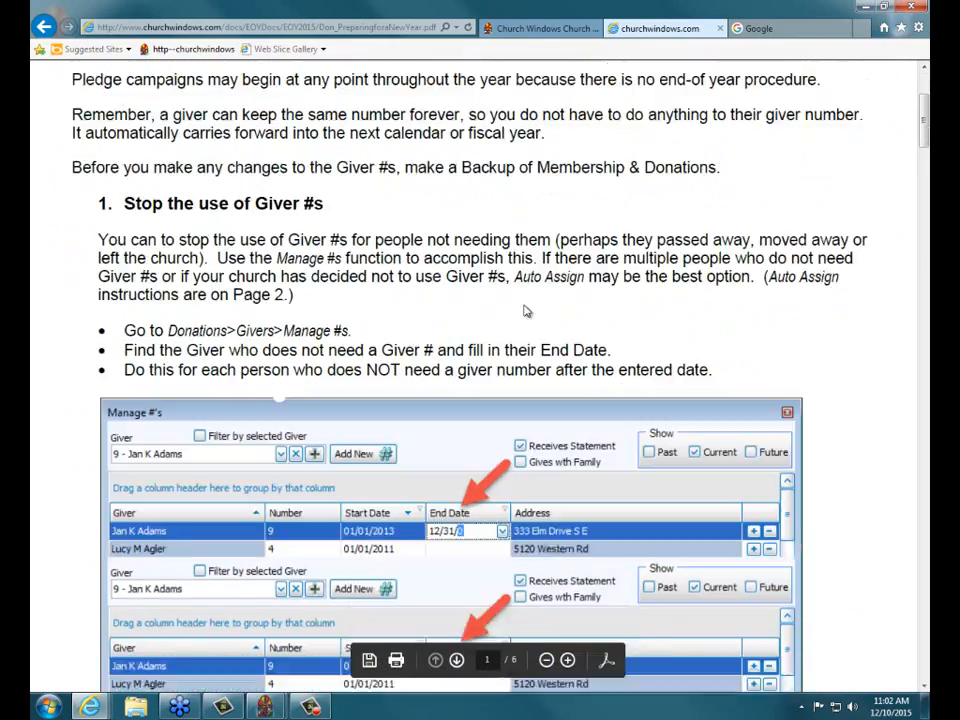
pyautogui.scroll(-15, 523, 304)
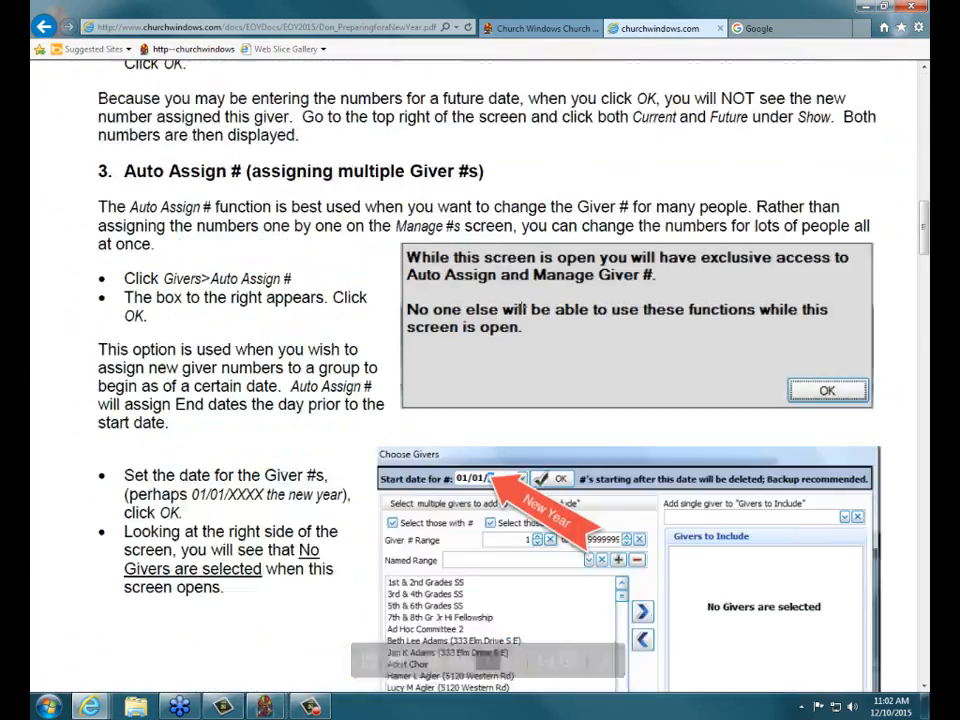
pyautogui.scroll(-15, 520, 306)
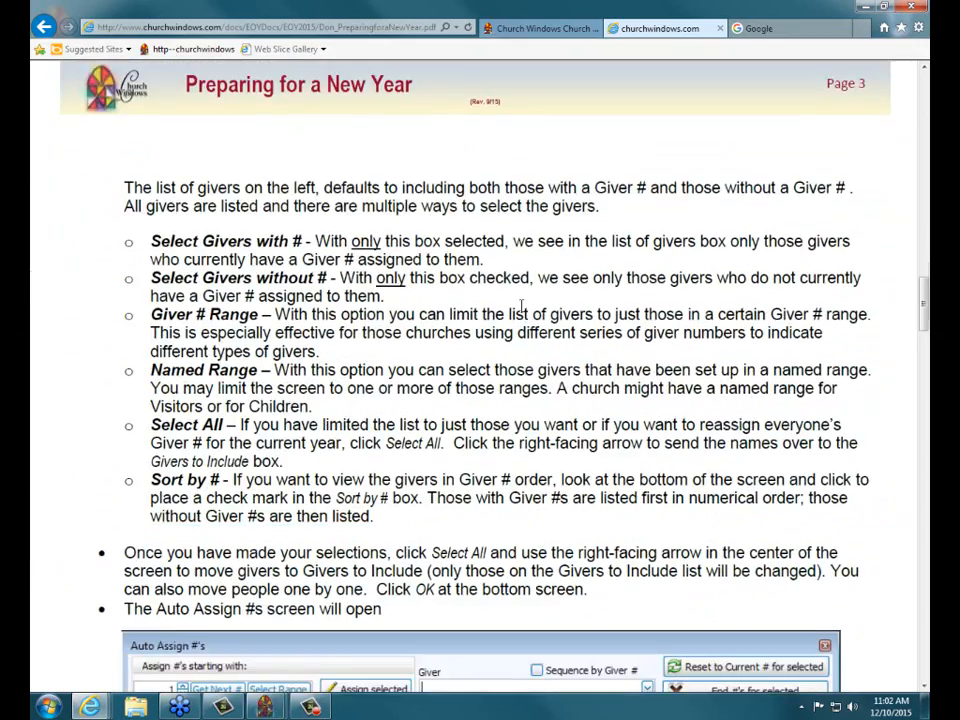
pyautogui.scroll(-15, 520, 310)
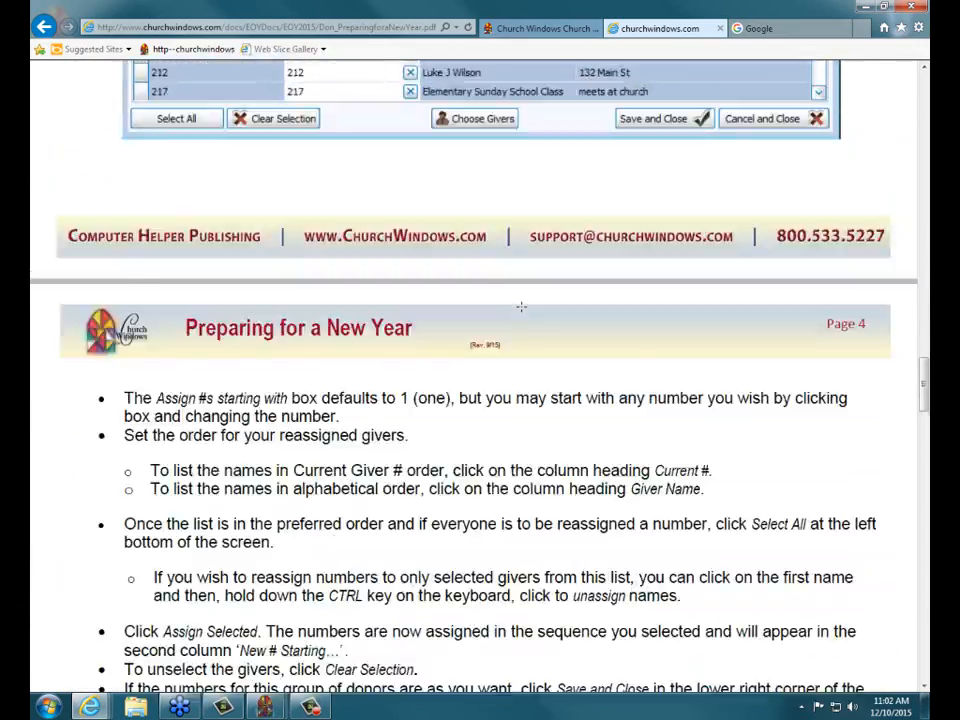
pyautogui.scroll(-15, 522, 310)
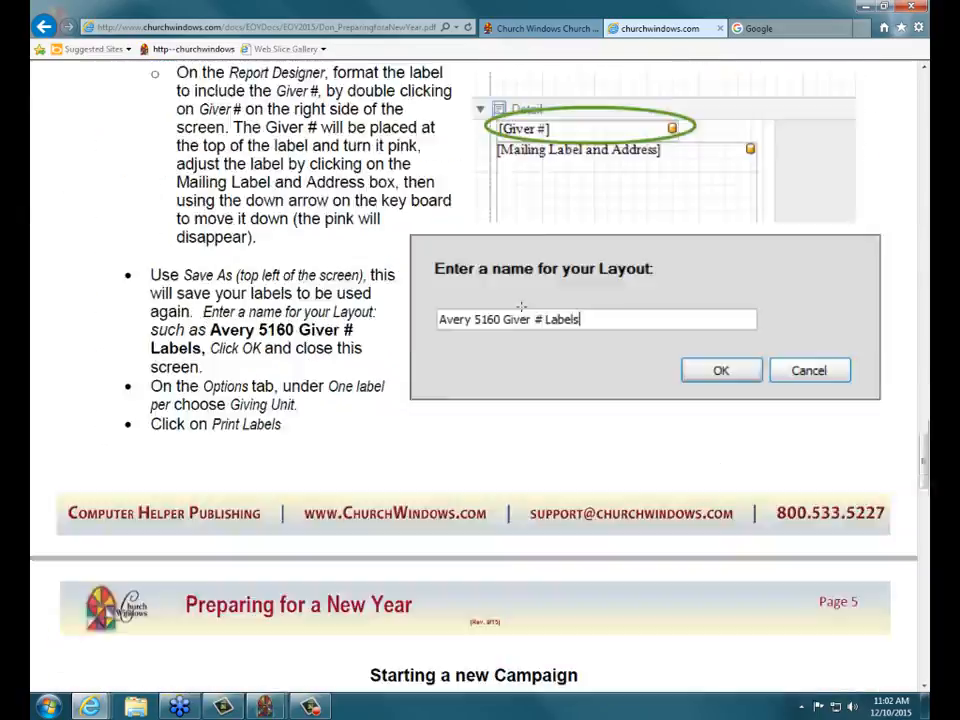
pyautogui.scroll(-4, 521, 307)
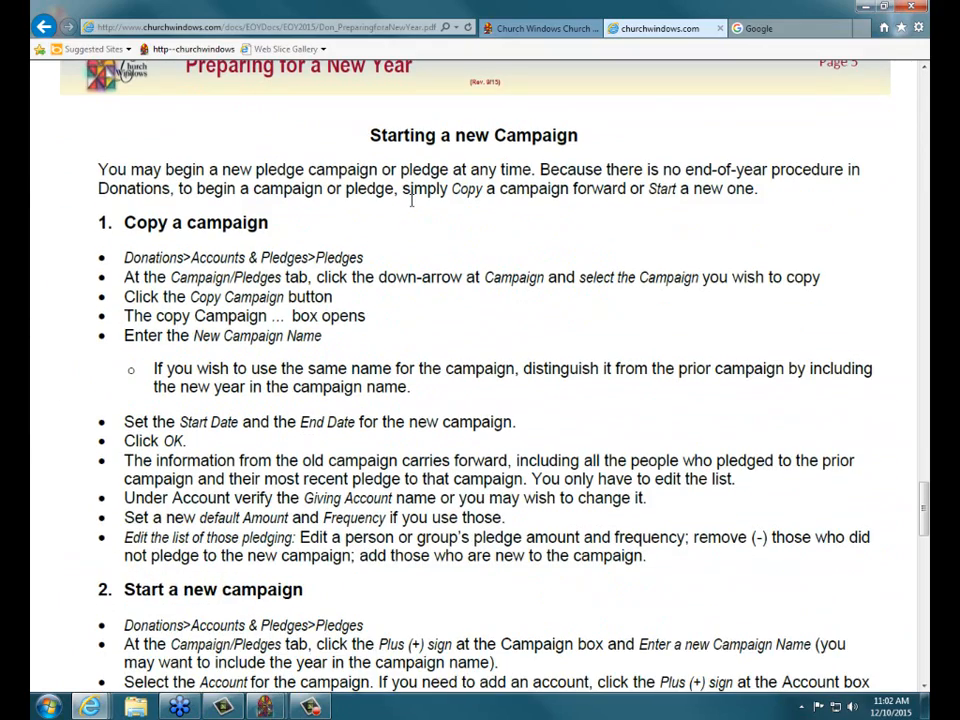
pyautogui.scroll(-12, 411, 199)
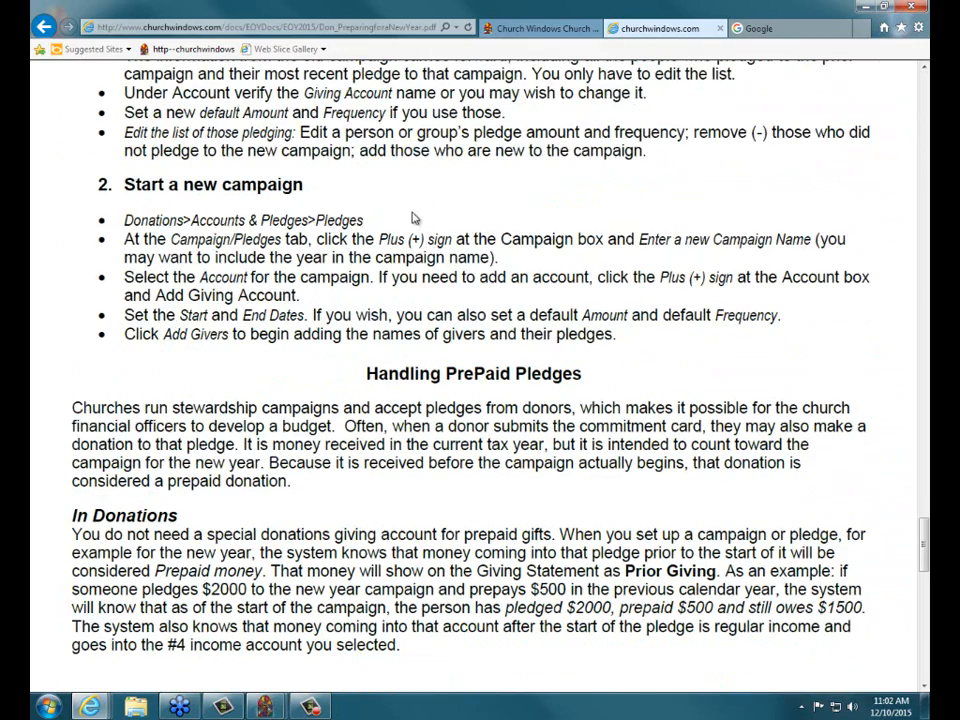
pyautogui.scroll(-5, 545, 290)
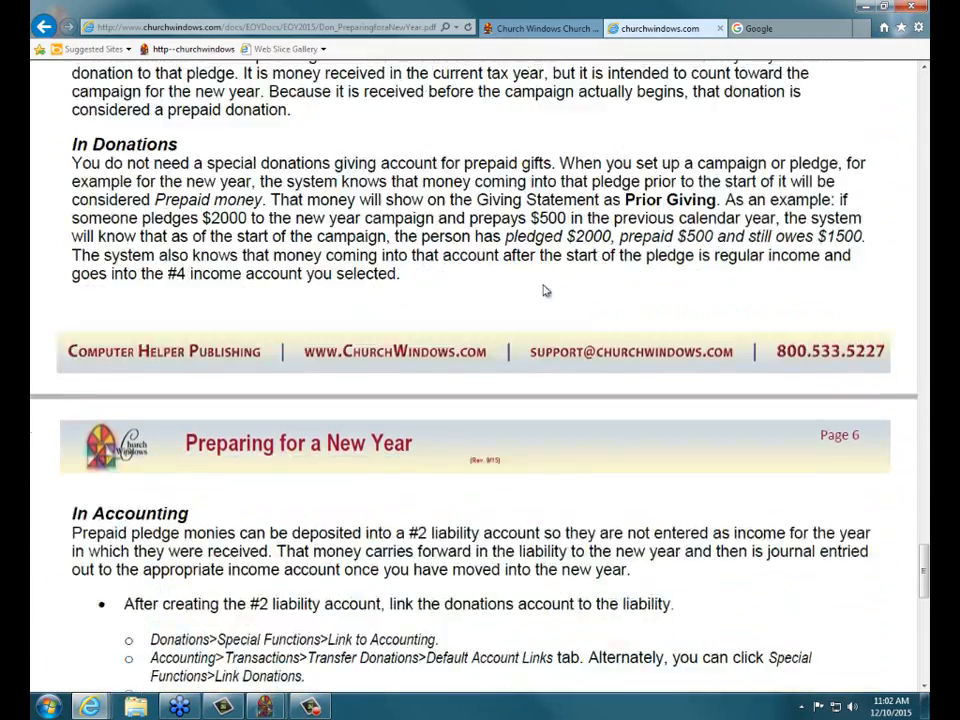
pyautogui.scroll(-4, 545, 290)
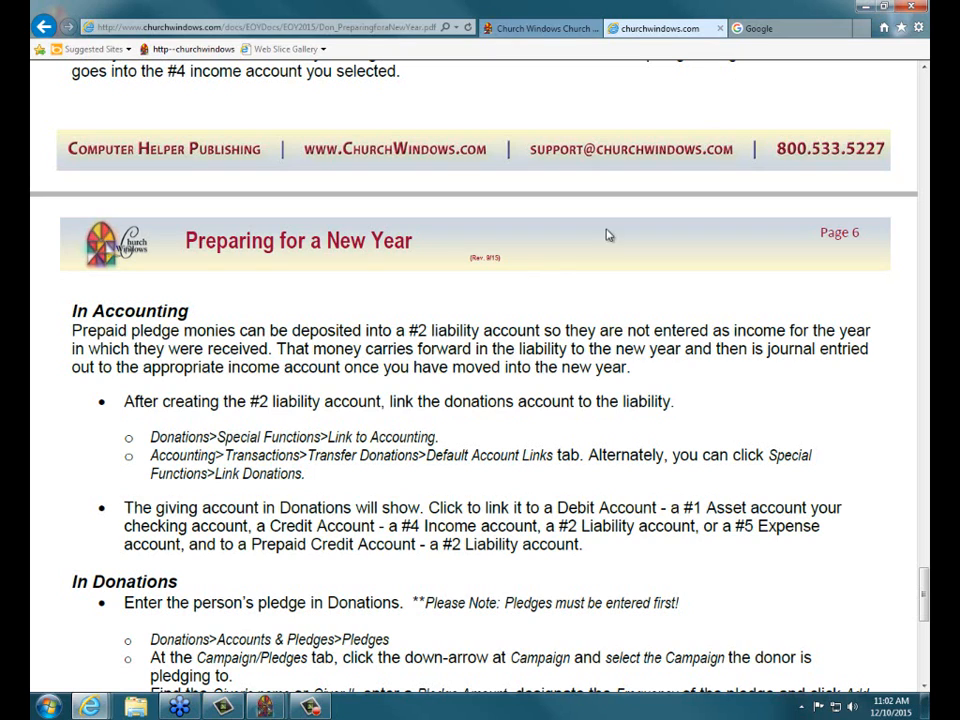
# Close the document and the browser, and switch back to the Church Windows launcher
pyautogui.click(720, 31)
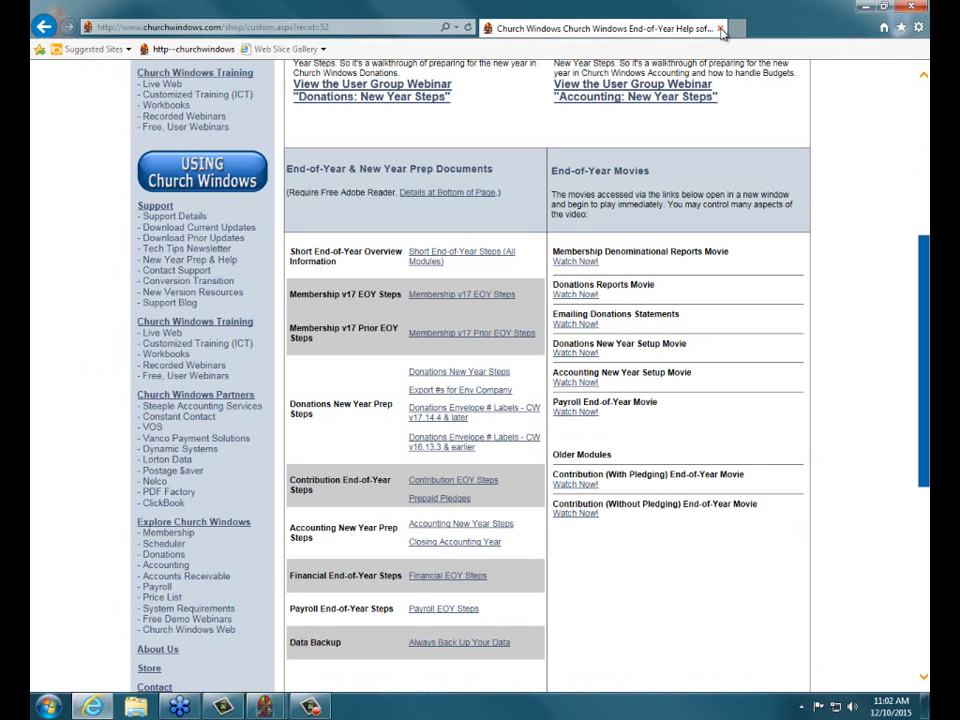
pyautogui.click(912, 6)
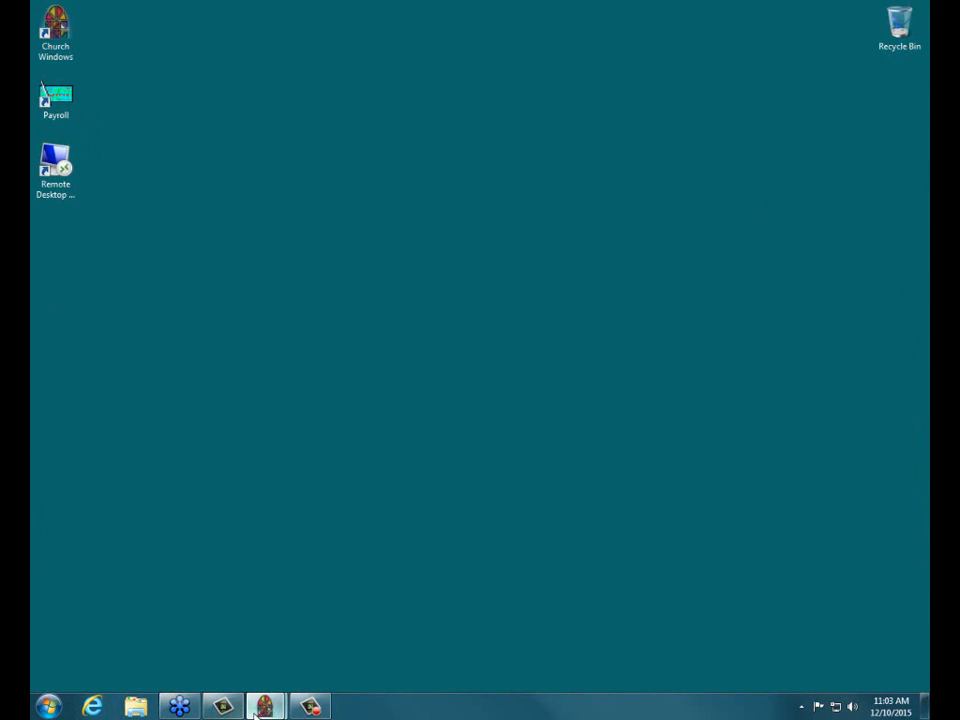
pyautogui.moveTo(265, 706)
pyautogui.click(209, 585)
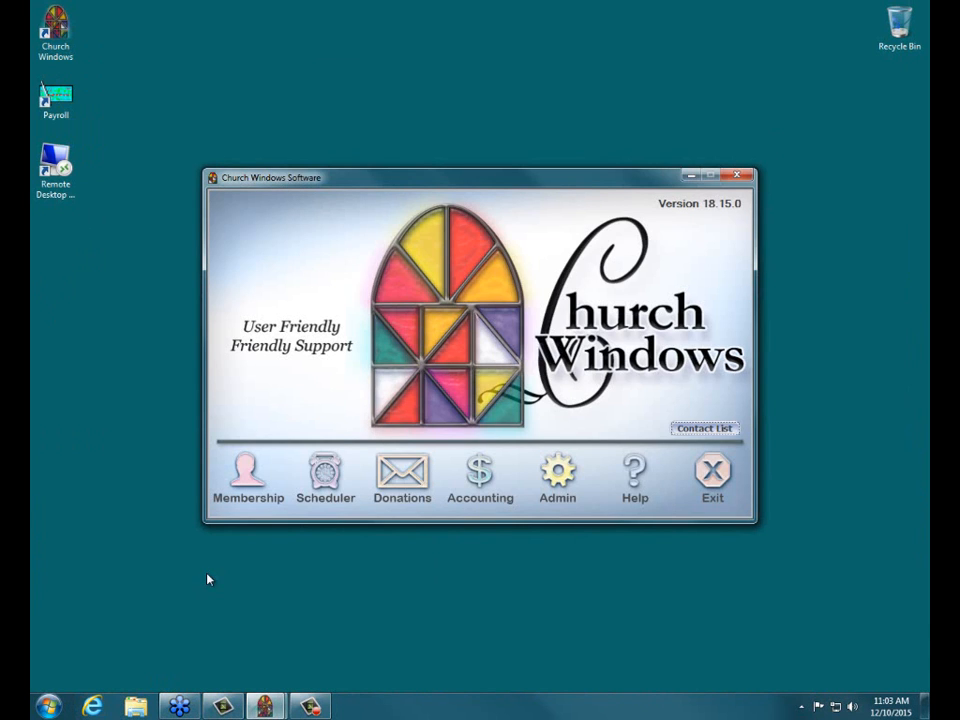
# Open the Donations module and its pledges screen, closing and reopening the screen to show both ways of reaching it
pyautogui.click(404, 484)
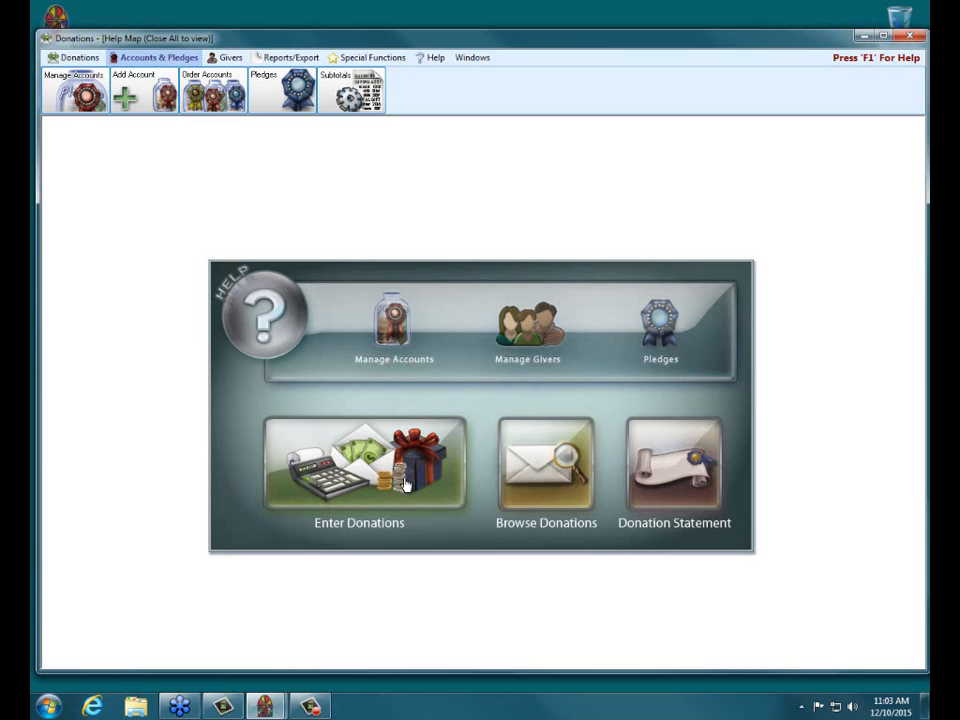
pyautogui.click(662, 322)
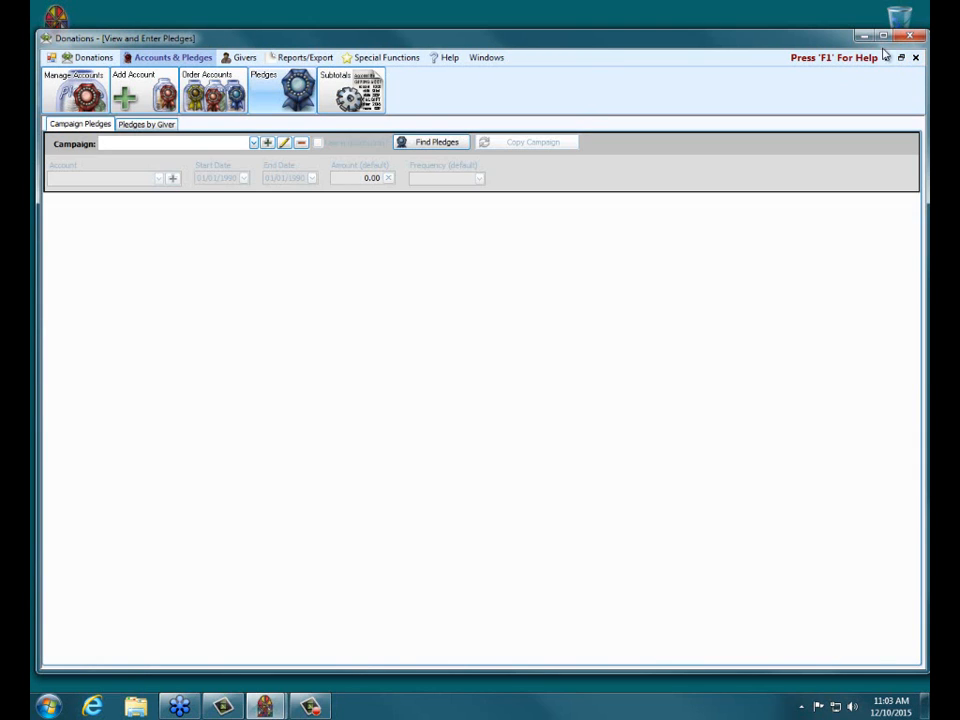
pyautogui.click(914, 59)
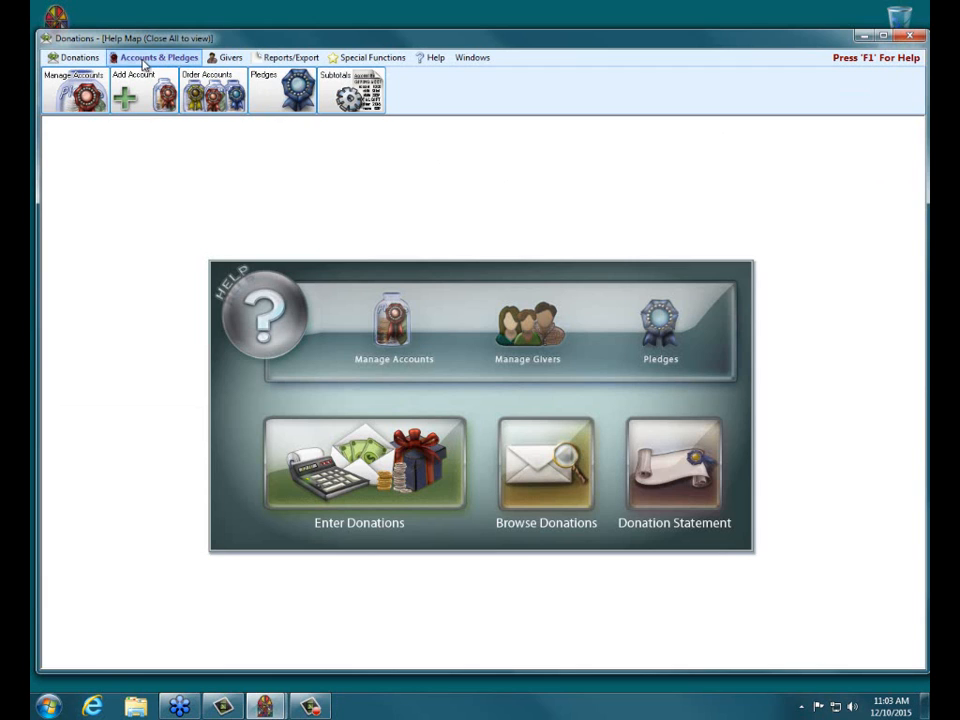
pyautogui.click(284, 93)
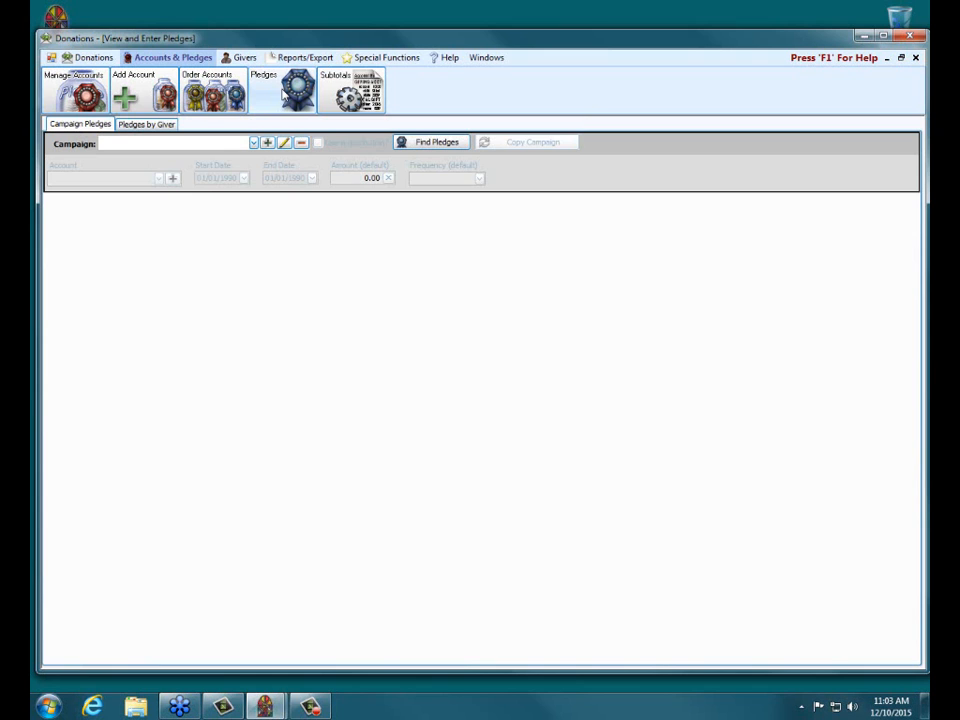
pyautogui.click(915, 57)
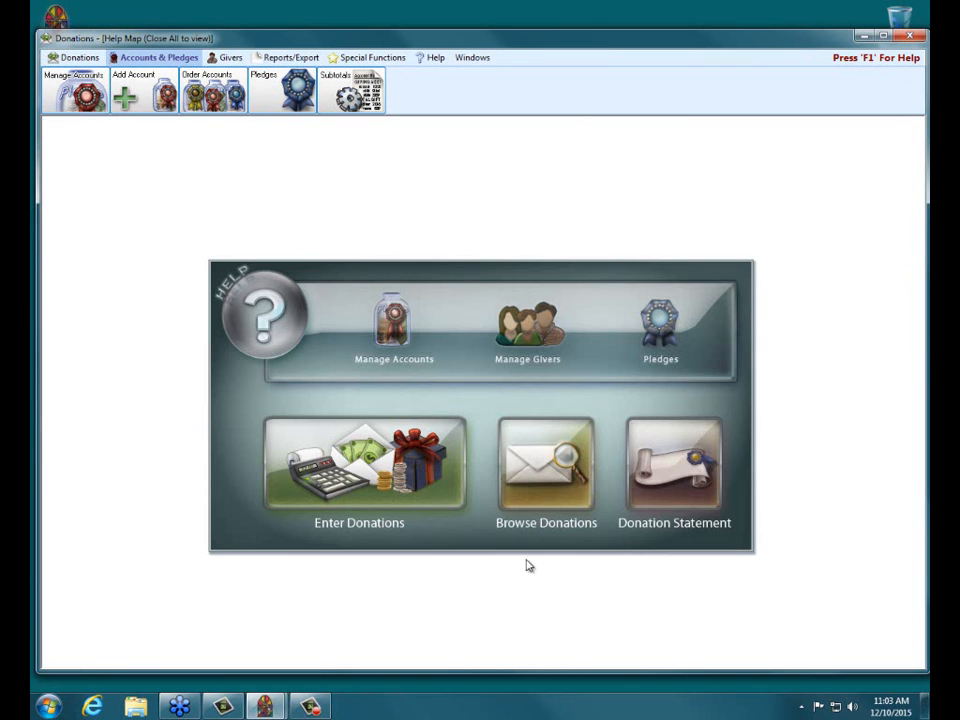
pyautogui.click(658, 330)
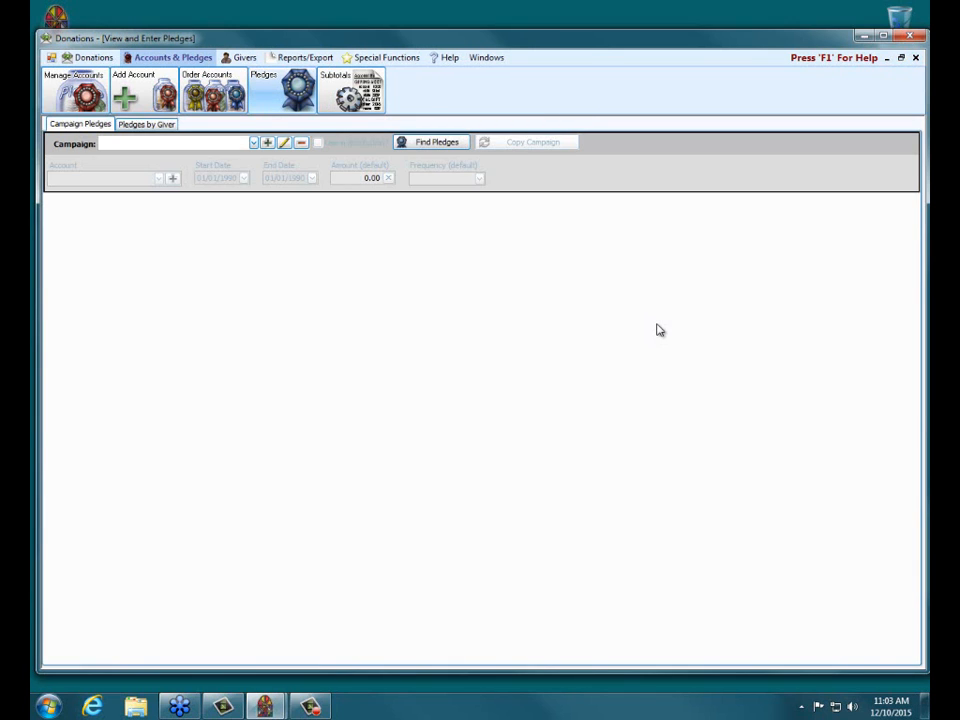
# View the pledges by giver for the first individual in the list who has a giver number
pyautogui.click(141, 127)
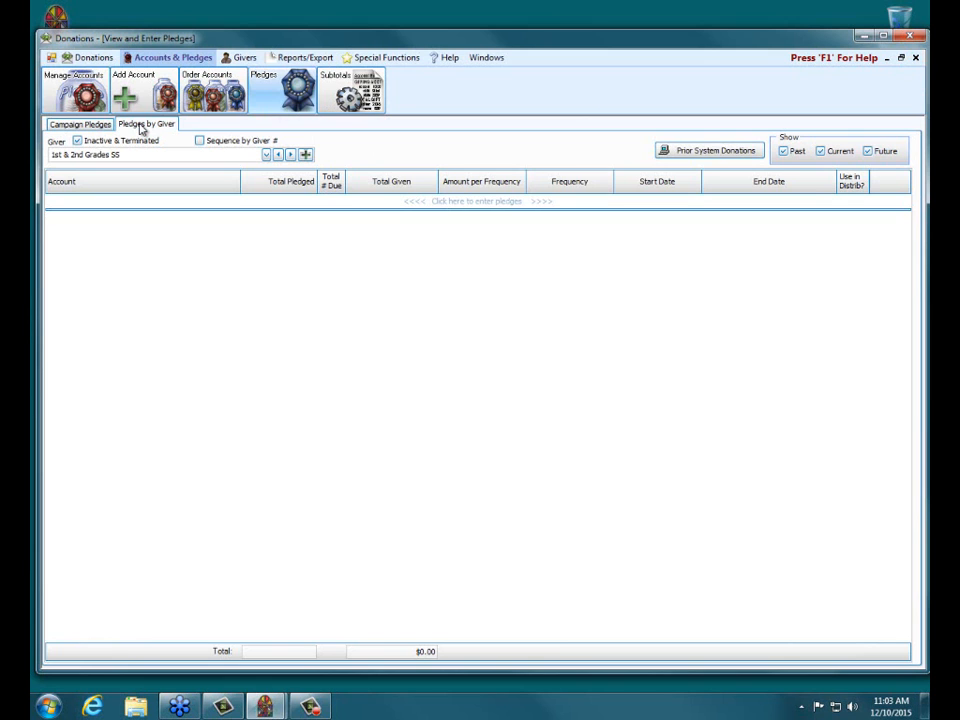
pyautogui.click(266, 155)
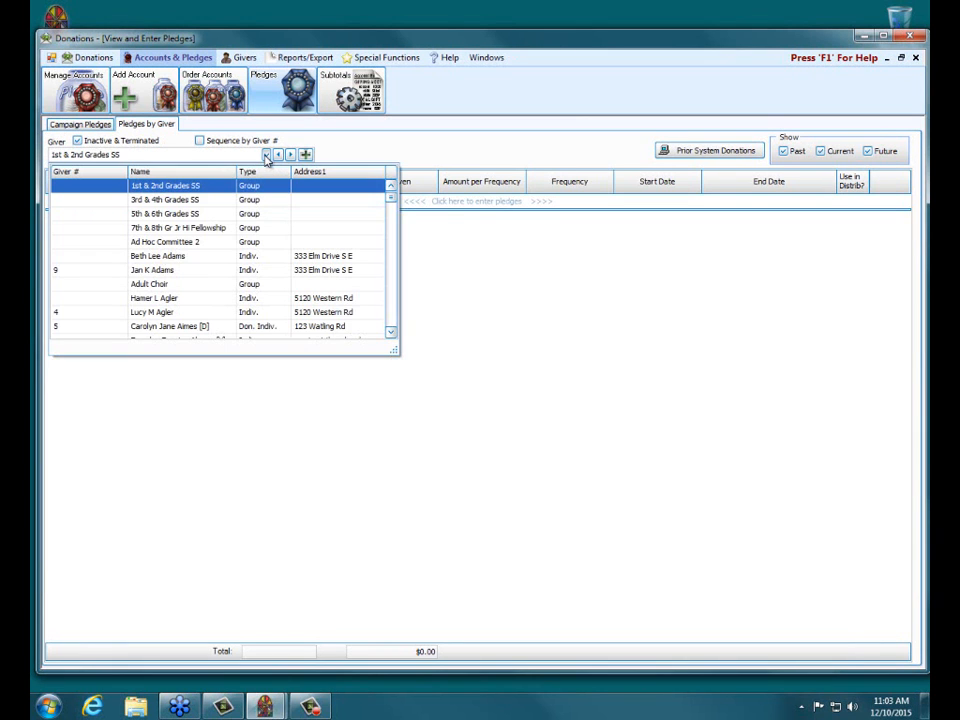
pyautogui.click(166, 269)
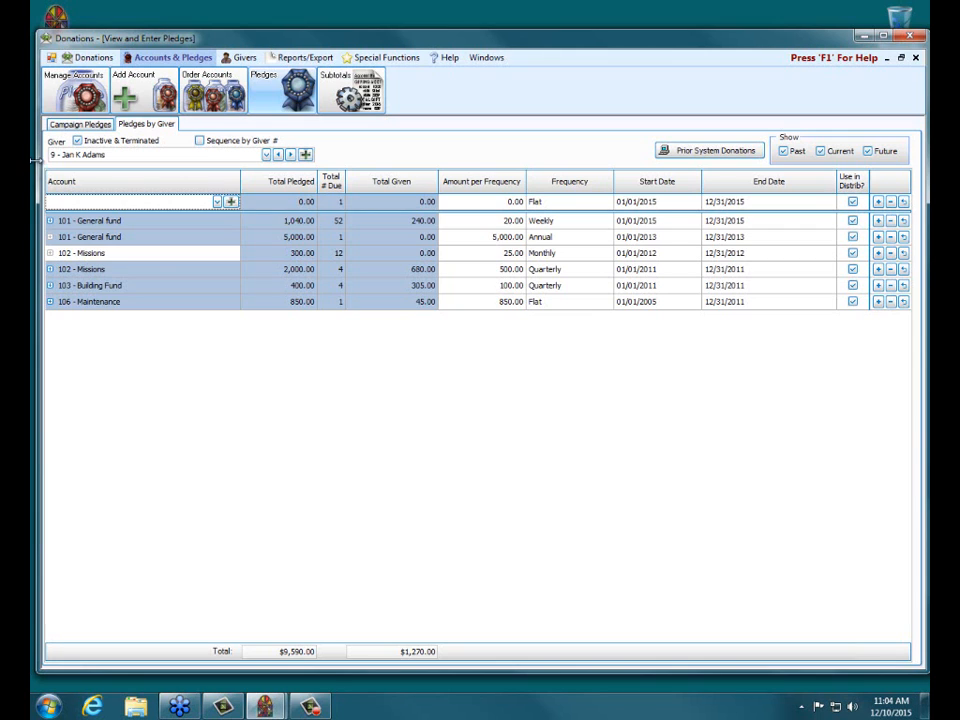
# Return to the campaign pledges and load the General Fund 2015 campaign
pyautogui.click(78, 124)
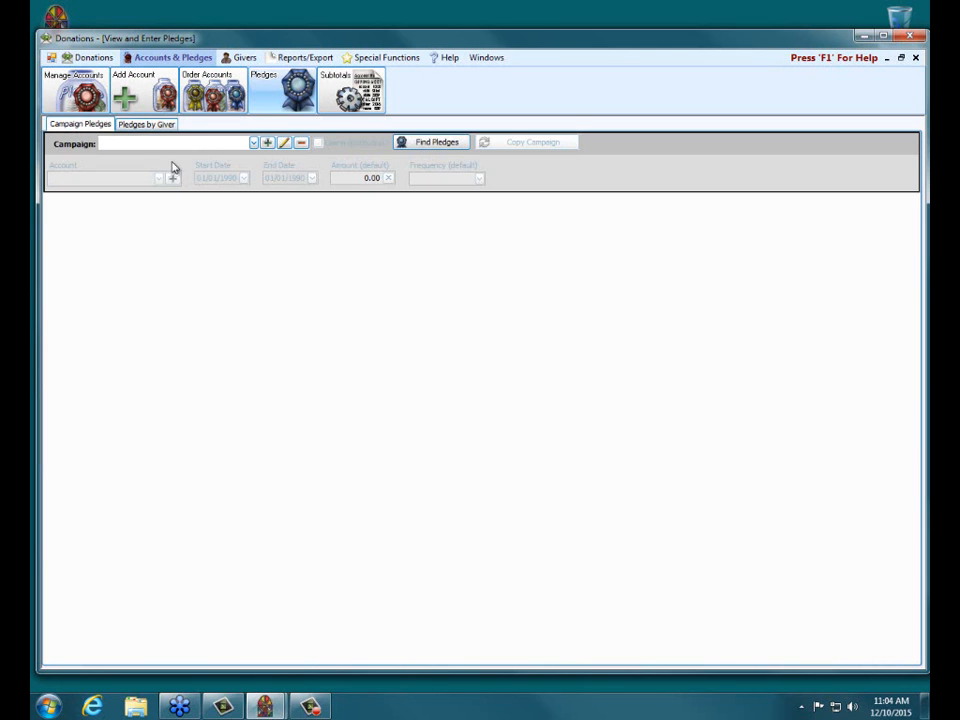
pyautogui.click(254, 143)
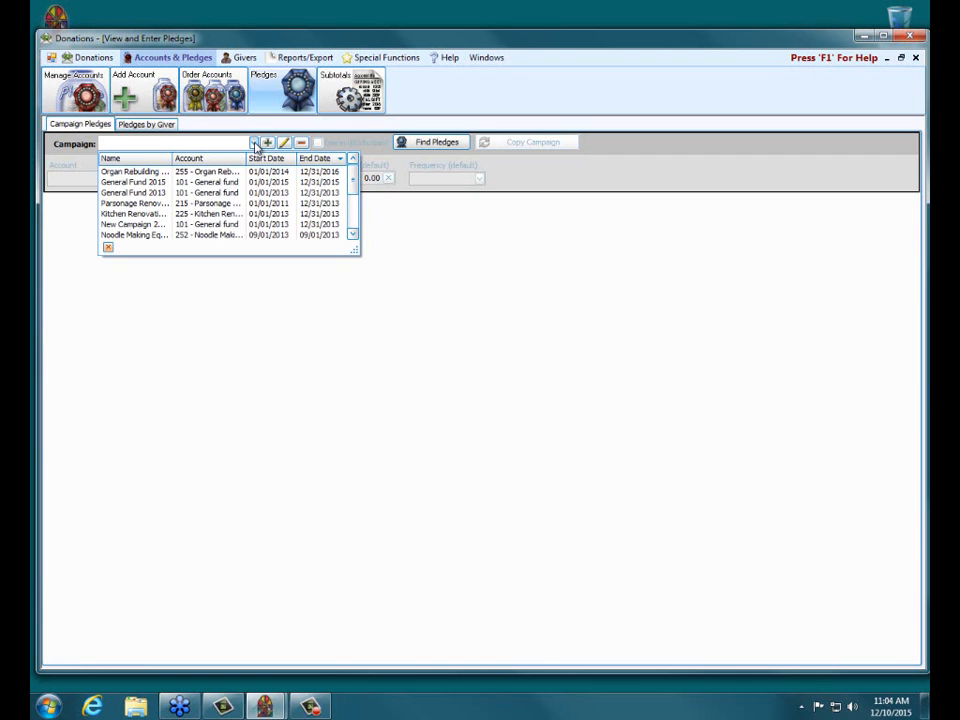
pyautogui.click(158, 185)
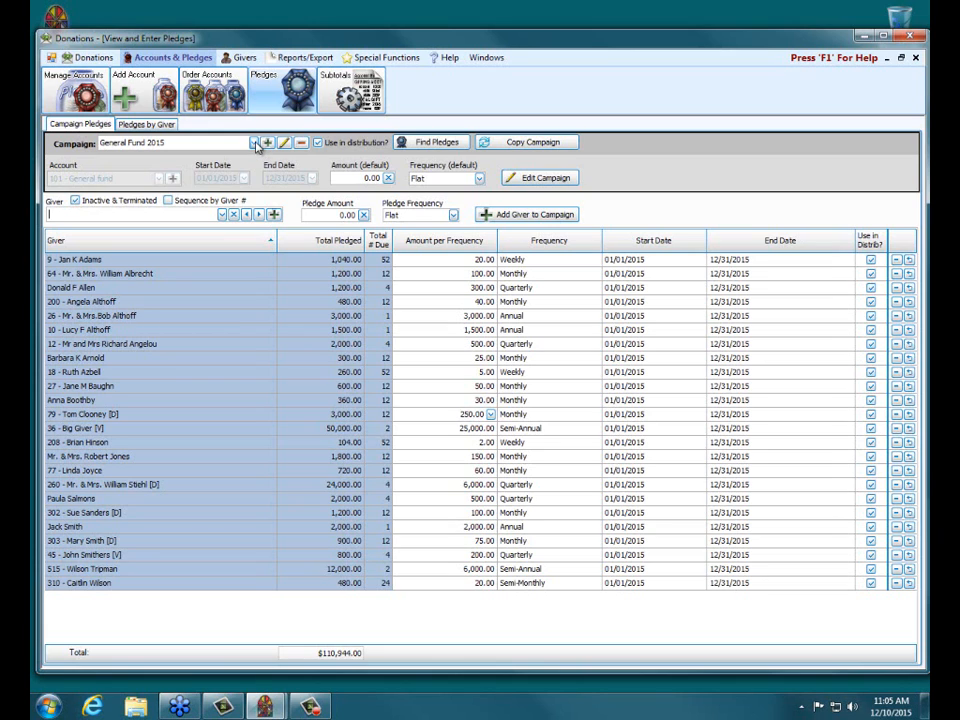
# Copy the General Fund 2015 campaign into a new campaign named General Fund 2016 with an end date of 12/31/2016
pyautogui.click(561, 148)
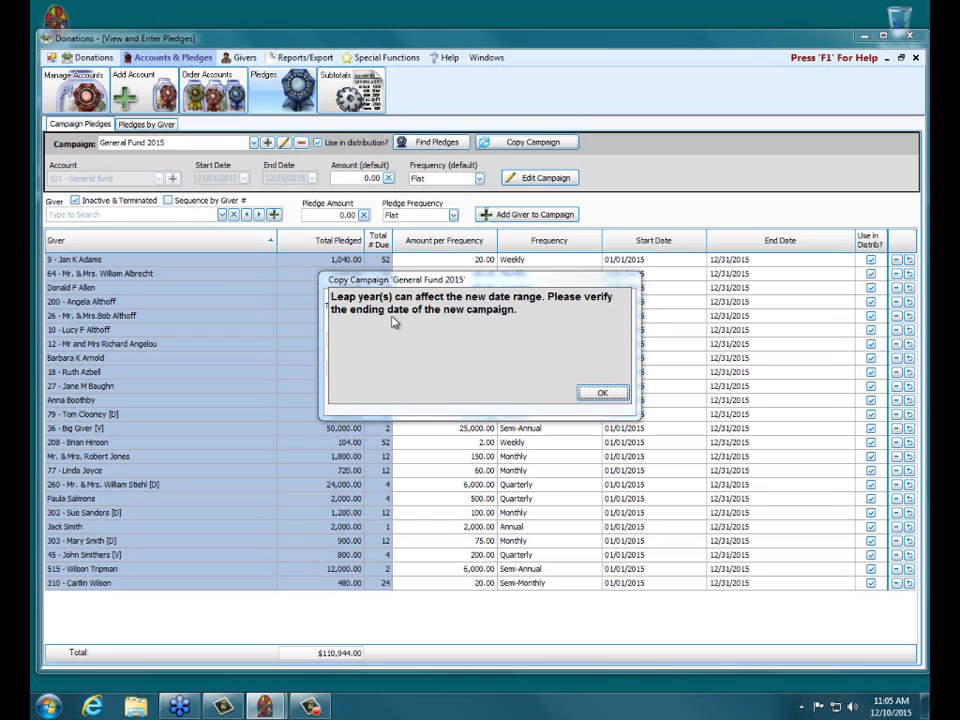
pyautogui.click(593, 394)
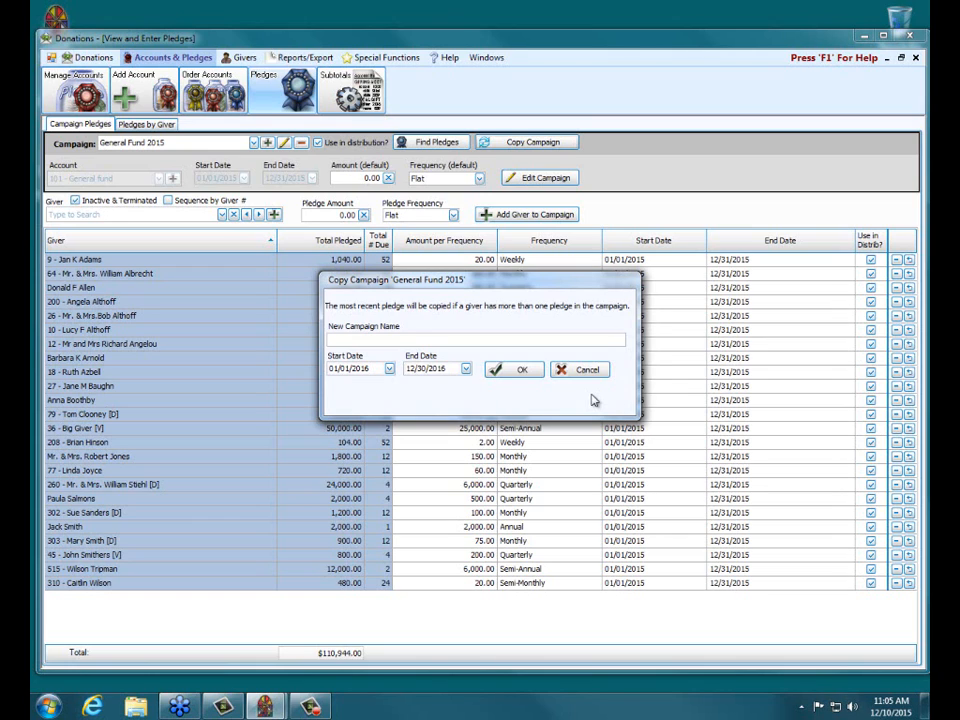
pyautogui.click(465, 369)
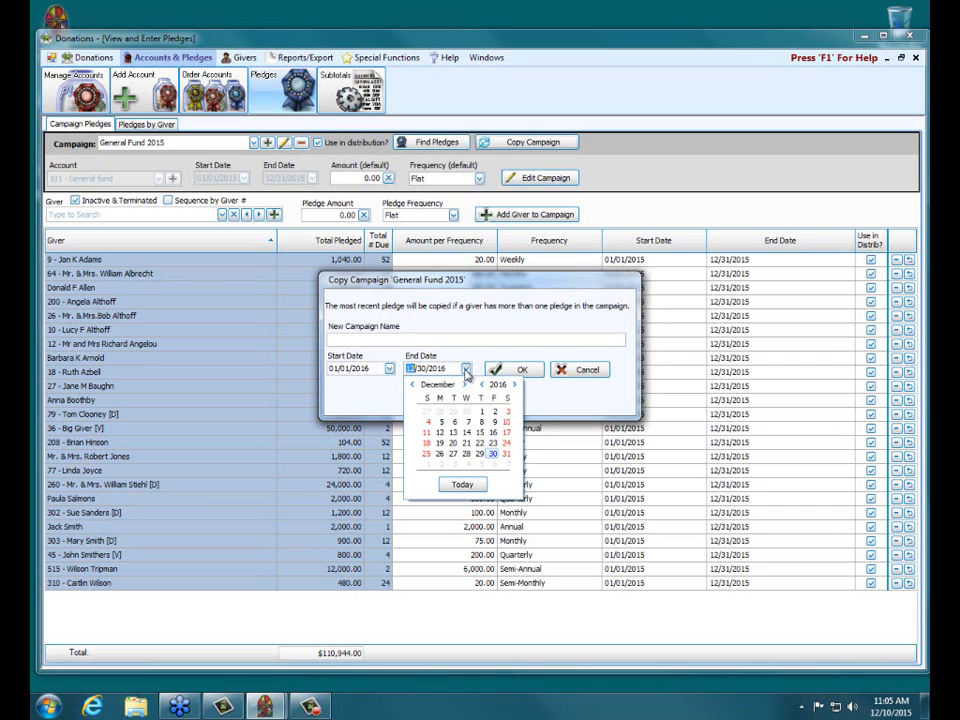
pyautogui.click(505, 454)
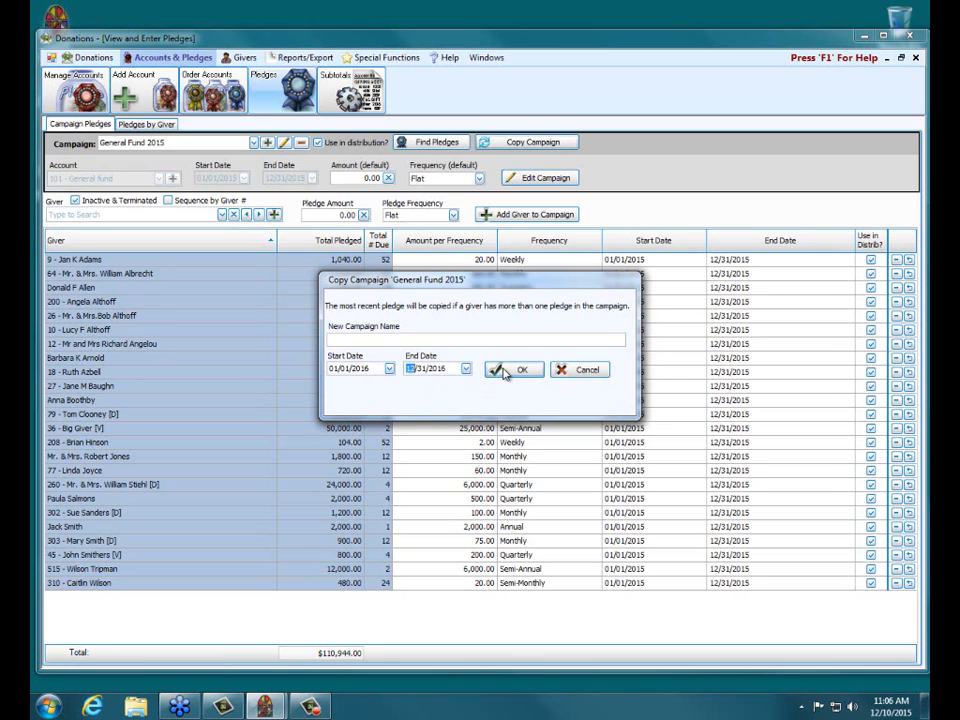
pyautogui.click(369, 340)
pyautogui.write('General Fund 2016')
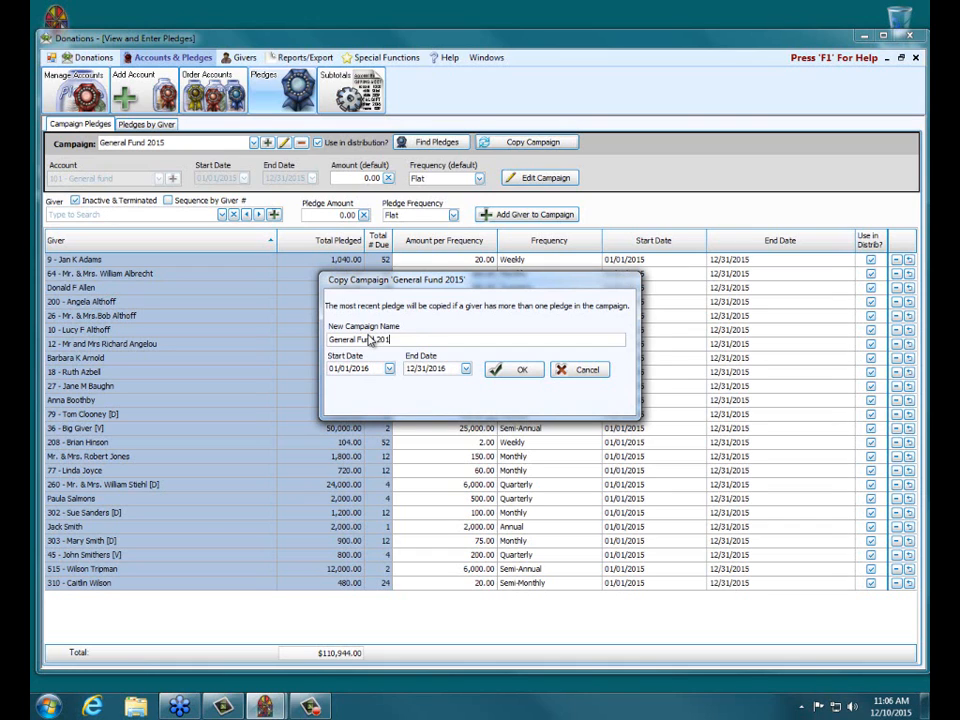
pyautogui.click(514, 370)
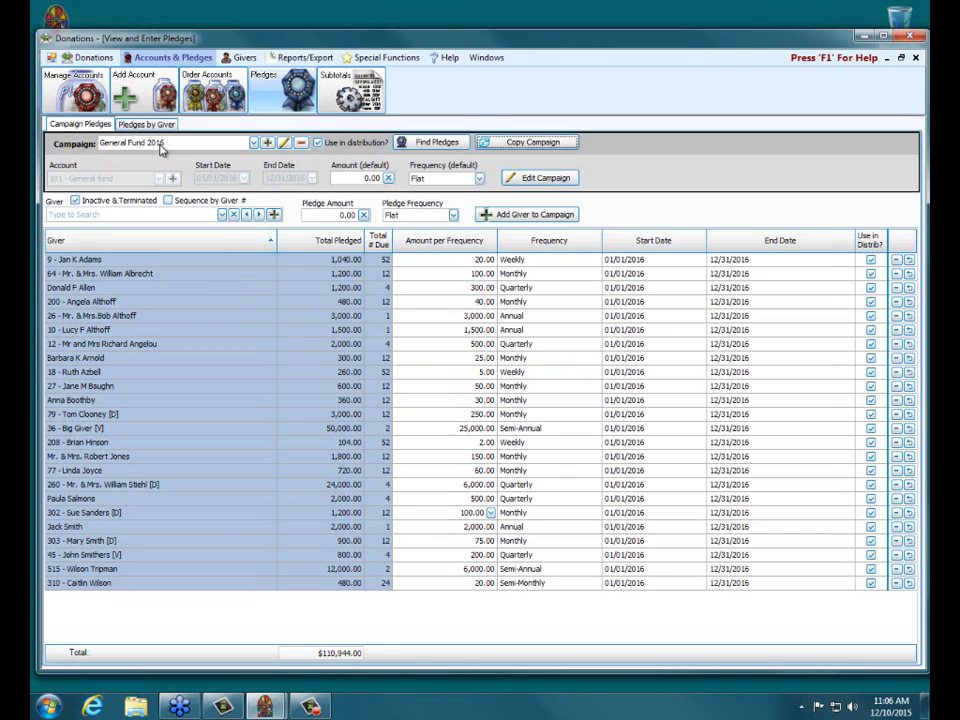
# In the General Fund 2016 campaign, set the first giver's pledge to 8,000.00 annual and delete the 1,500.00 annual pledge
pyautogui.click(253, 143)
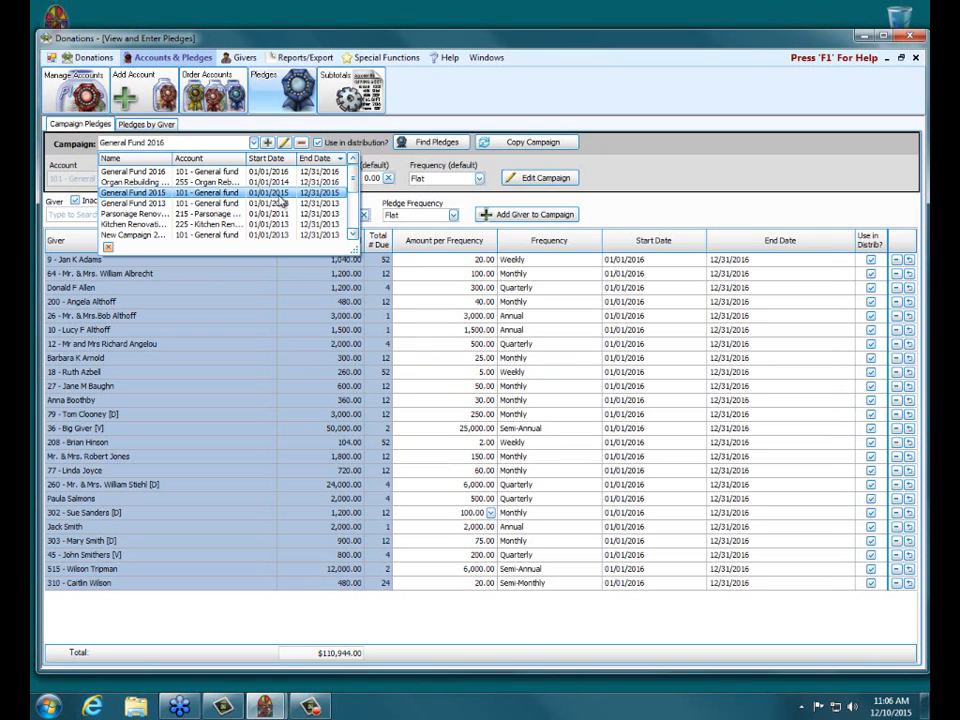
pyautogui.click(232, 175)
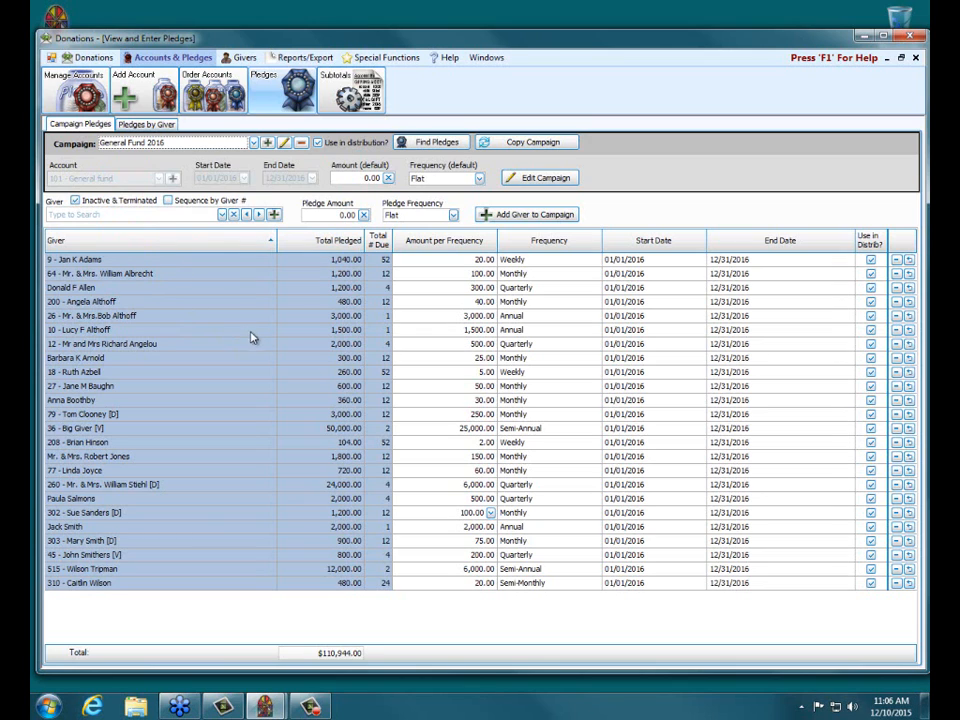
pyautogui.click(551, 259)
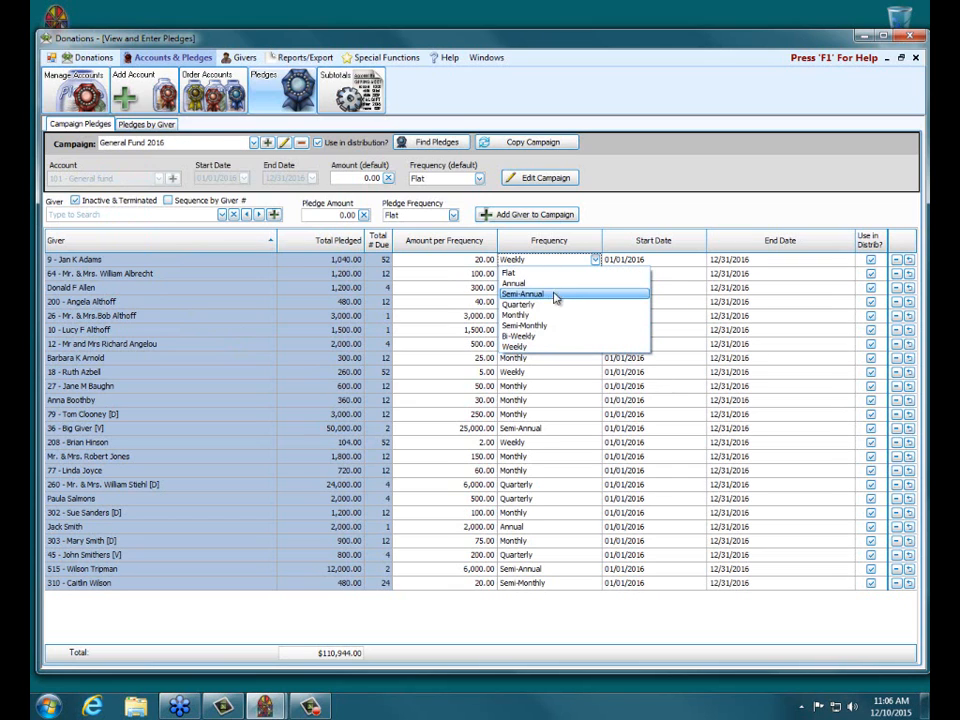
pyautogui.click(536, 286)
pyautogui.click(464, 262)
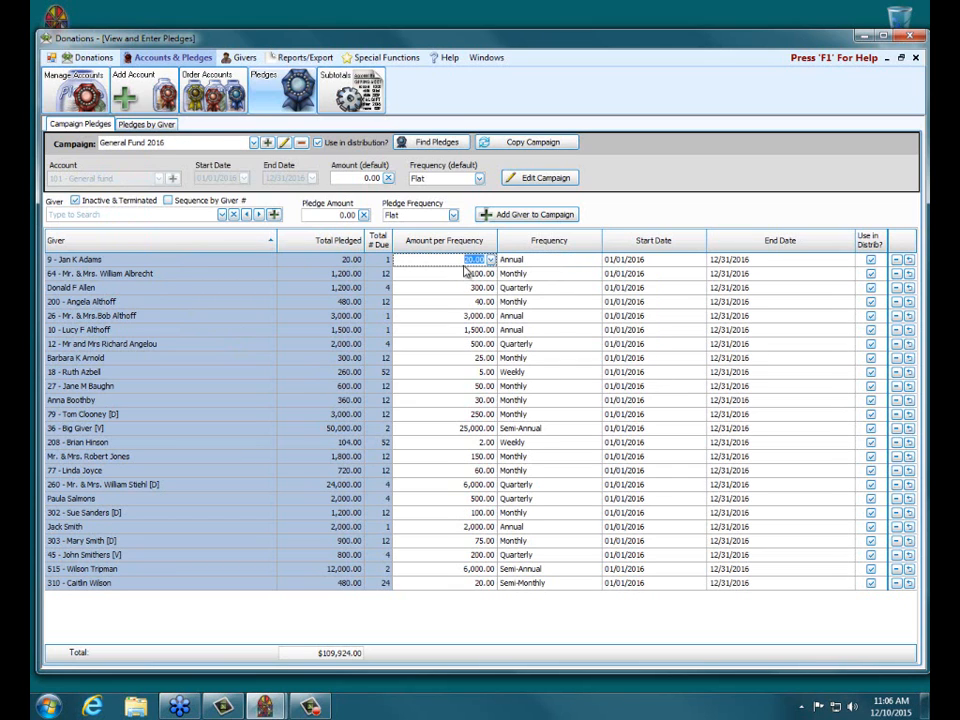
pyautogui.write('8000')
pyautogui.click(897, 330)
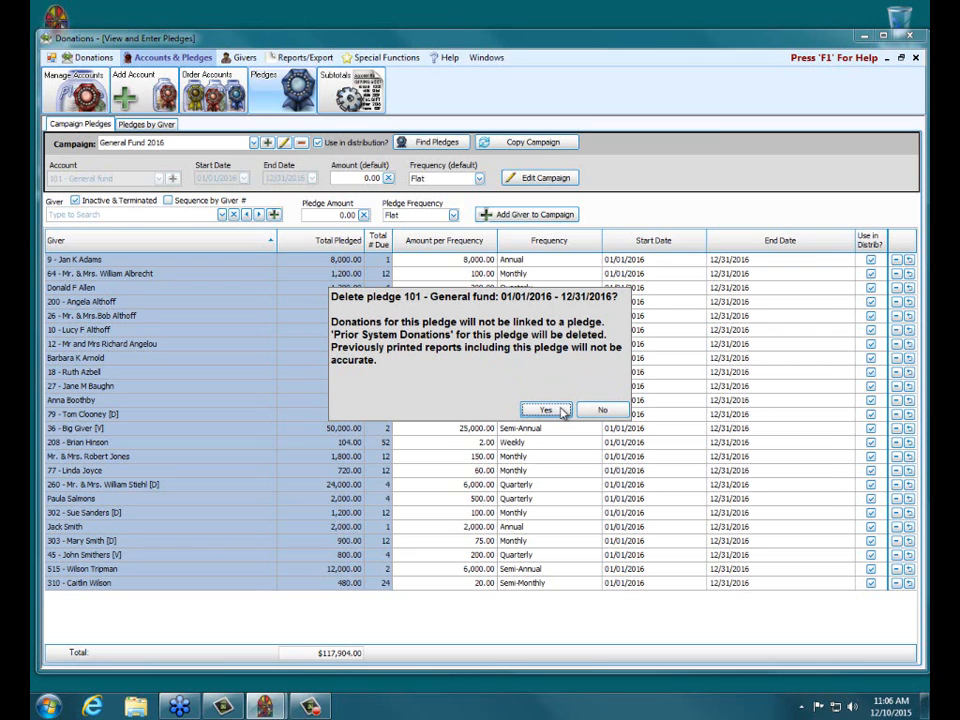
pyautogui.click(545, 410)
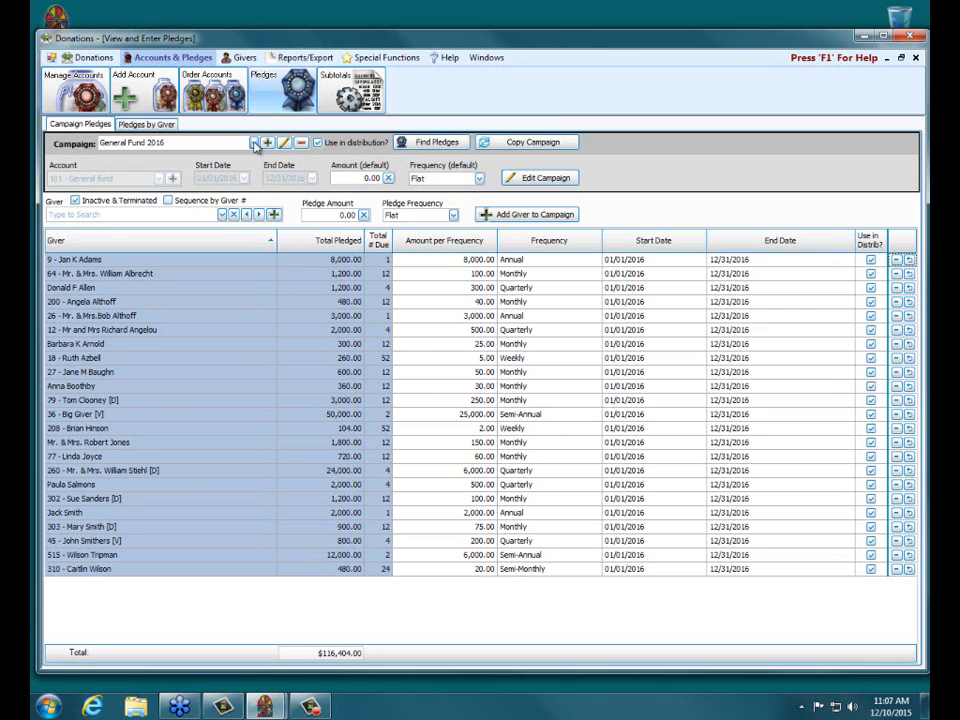
# Permanently delete the General Fund 2016 campaign with its associated pledges, and check the list of remaining campaigns
pyautogui.click(254, 143)
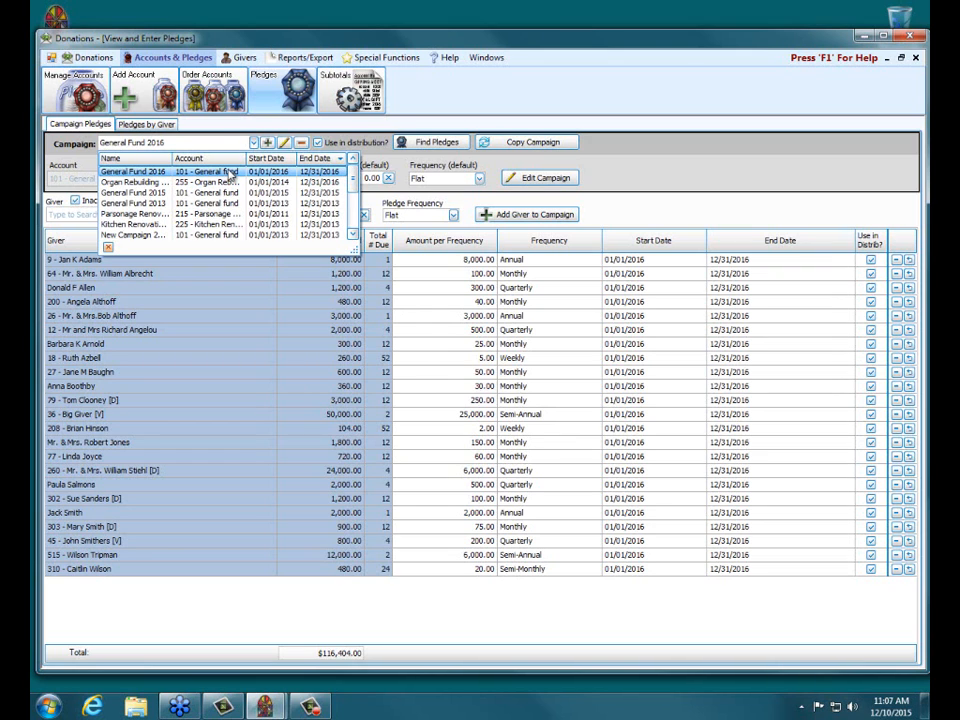
pyautogui.click(230, 174)
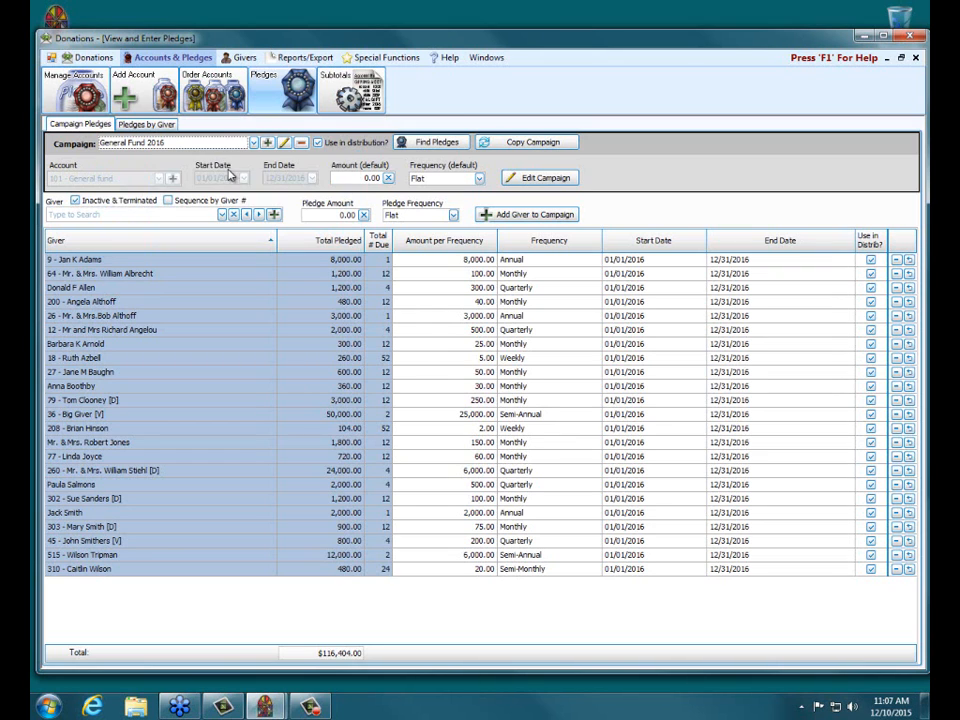
pyautogui.click(301, 145)
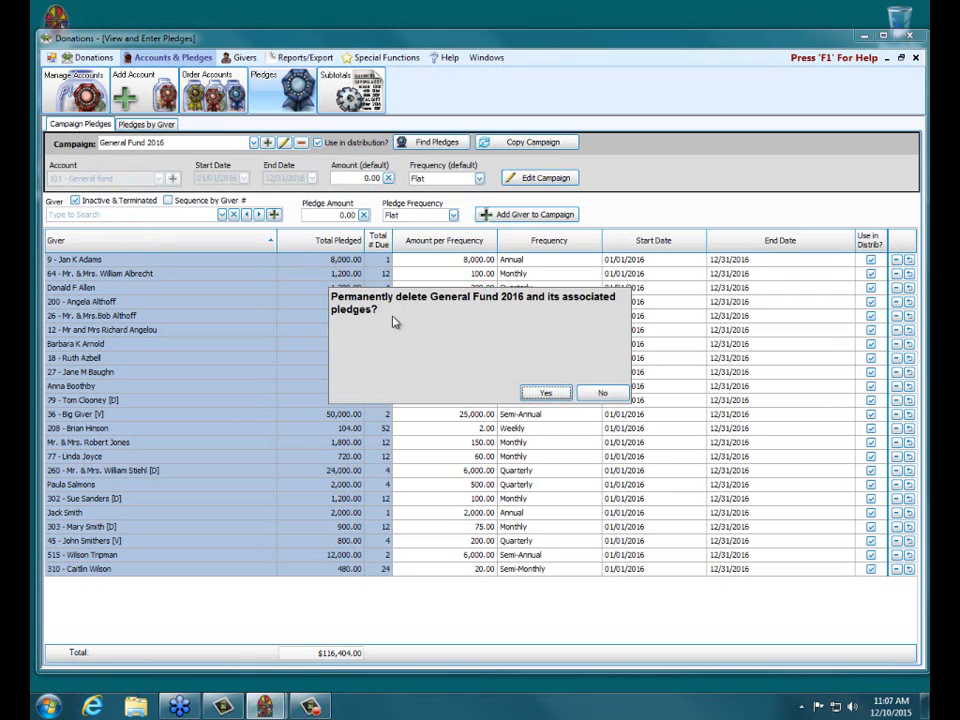
pyautogui.click(547, 387)
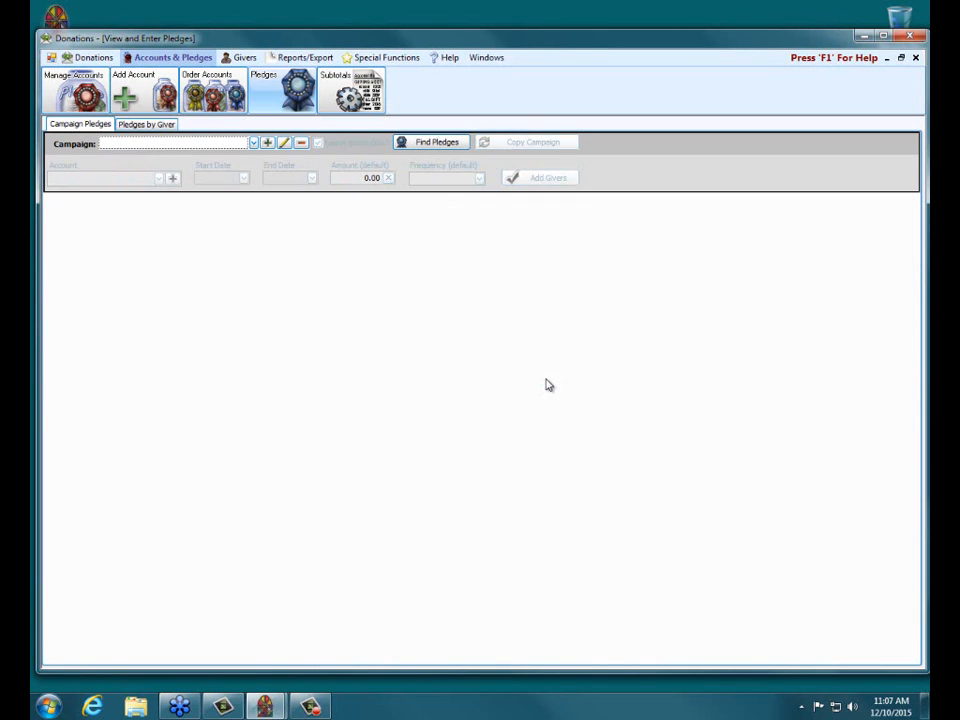
pyautogui.click(254, 143)
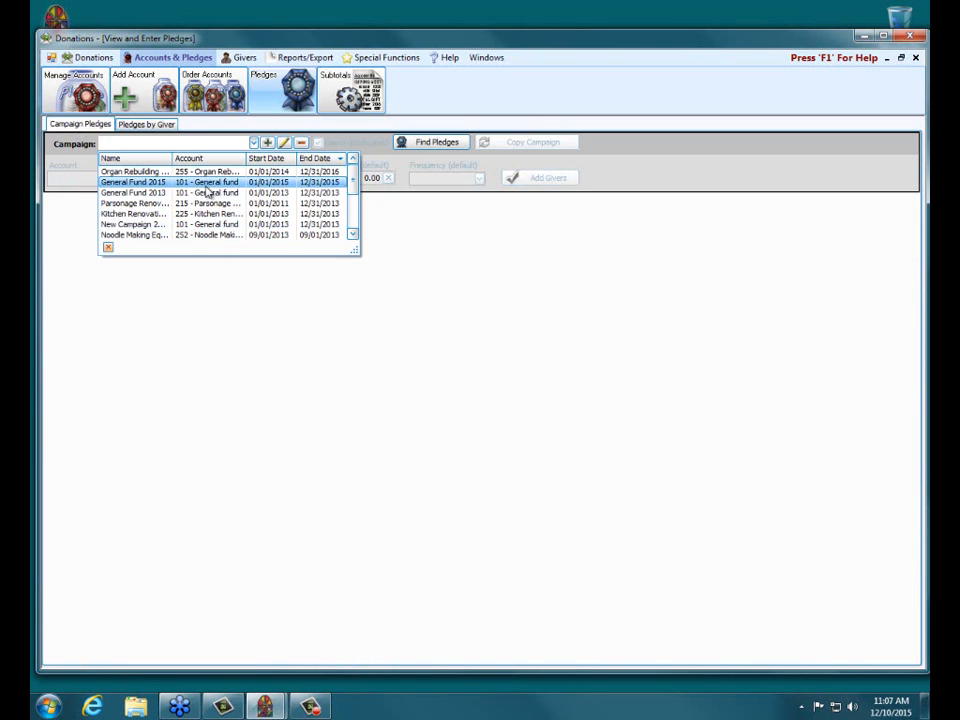
pyautogui.click(725, 182)
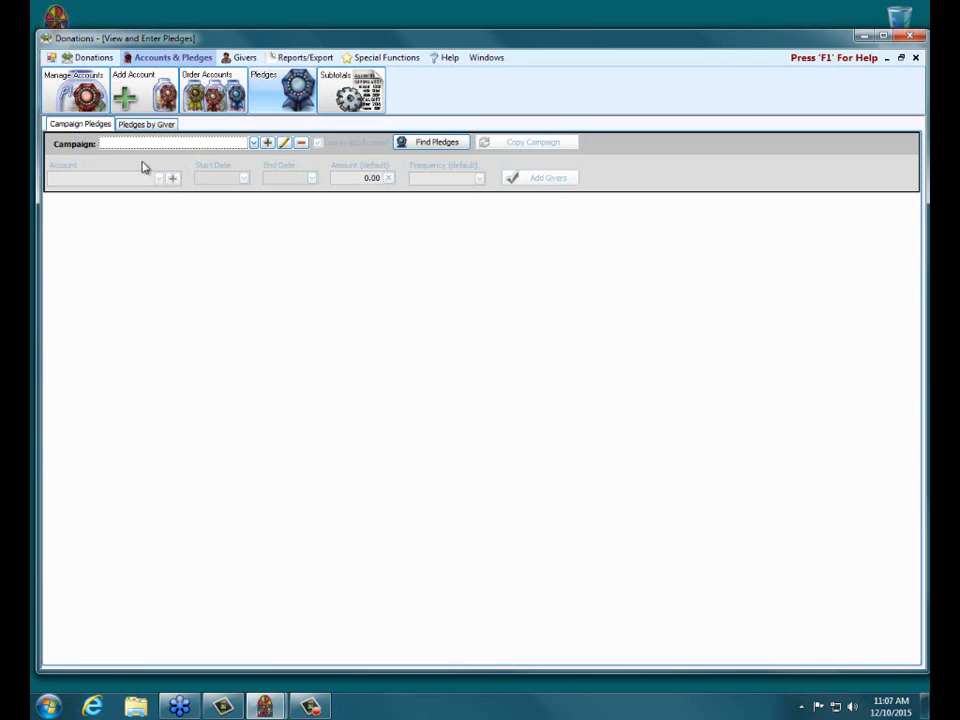
# Create a new pledge campaign from scratch named General Fund 2016
pyautogui.click(268, 145)
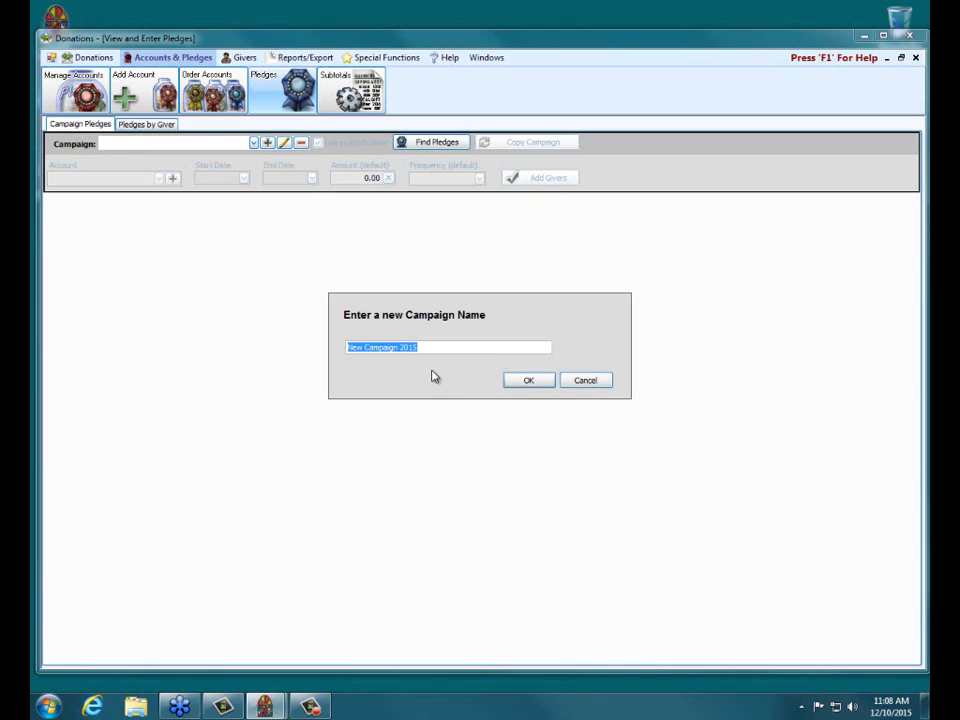
pyautogui.write('Gener')
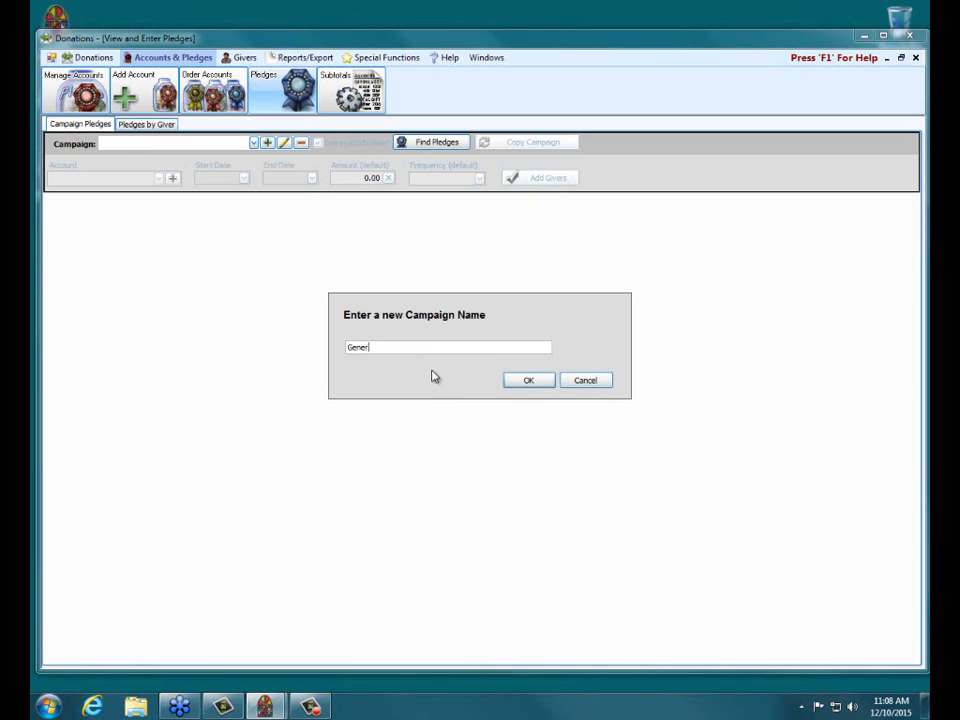
pyautogui.write('al Fudn')
pyautogui.press('BackSpace')
pyautogui.press('BackSpace')
pyautogui.press('BackSpace')
pyautogui.write('nd 2016')
pyautogui.click(527, 380)
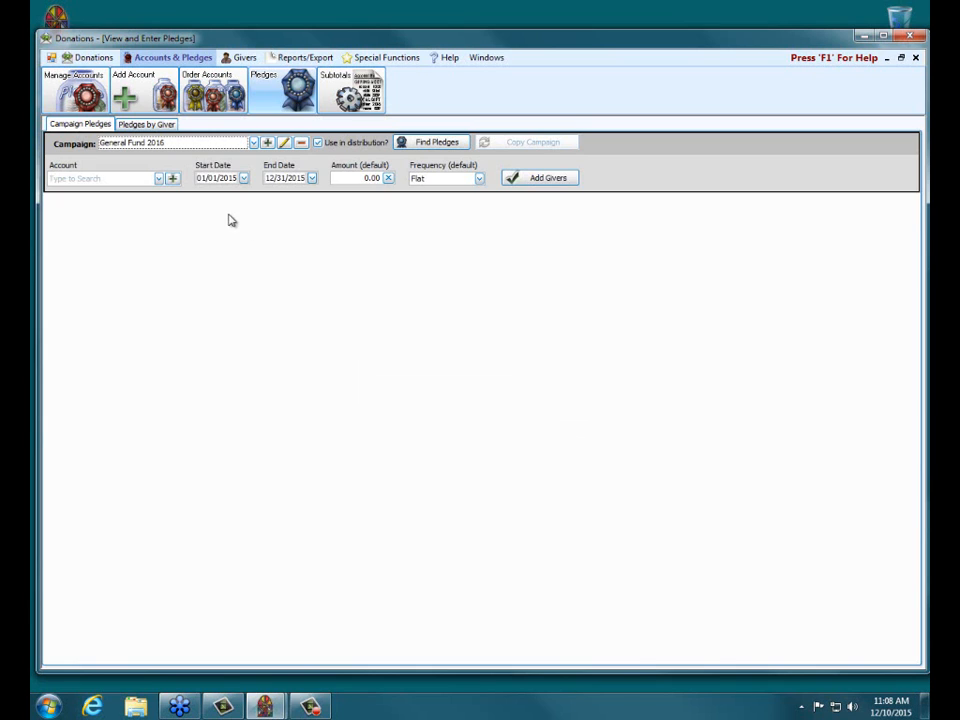
# Assign account 101 - General fund and the dates 01/01/2016 to 12/31/2016 to the campaign, and proceed to adding givers
pyautogui.click(157, 180)
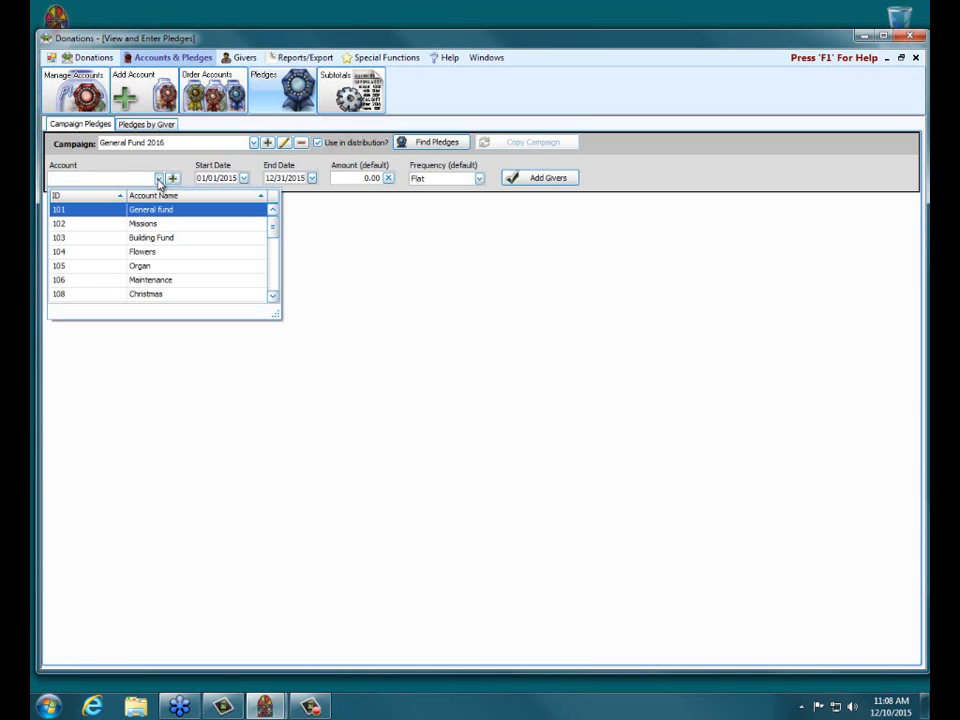
pyautogui.click(100, 212)
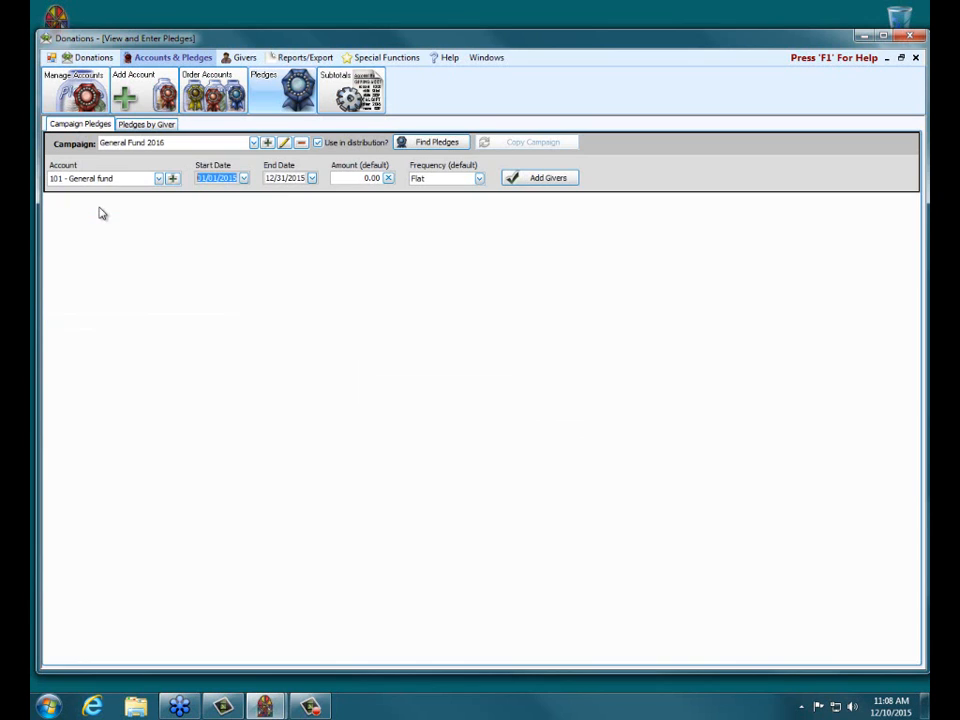
pyautogui.click(243, 178)
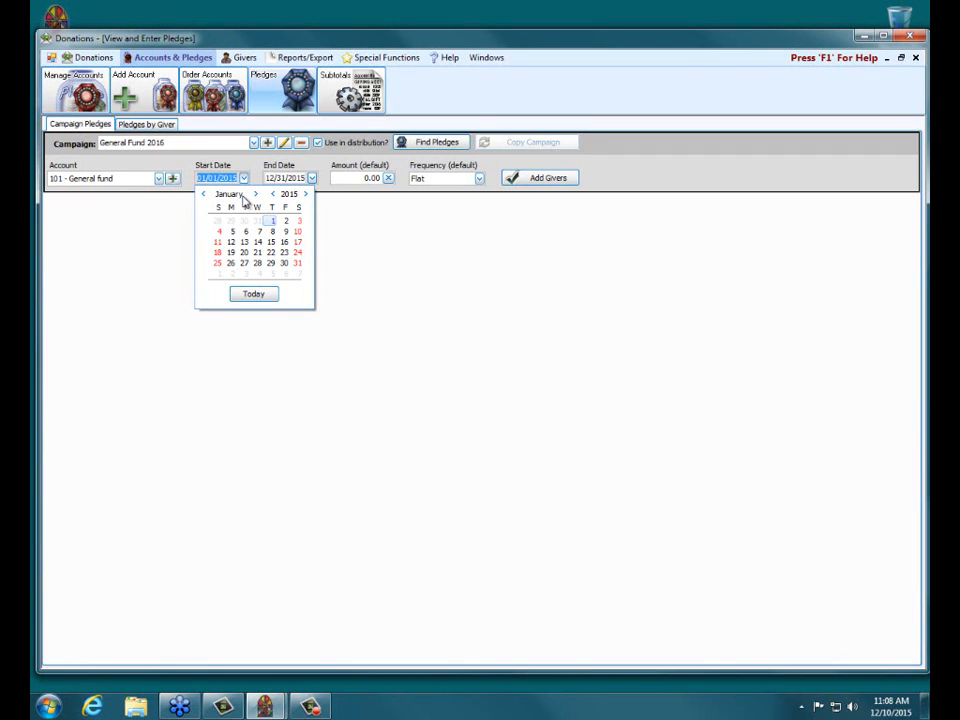
pyautogui.click(305, 194)
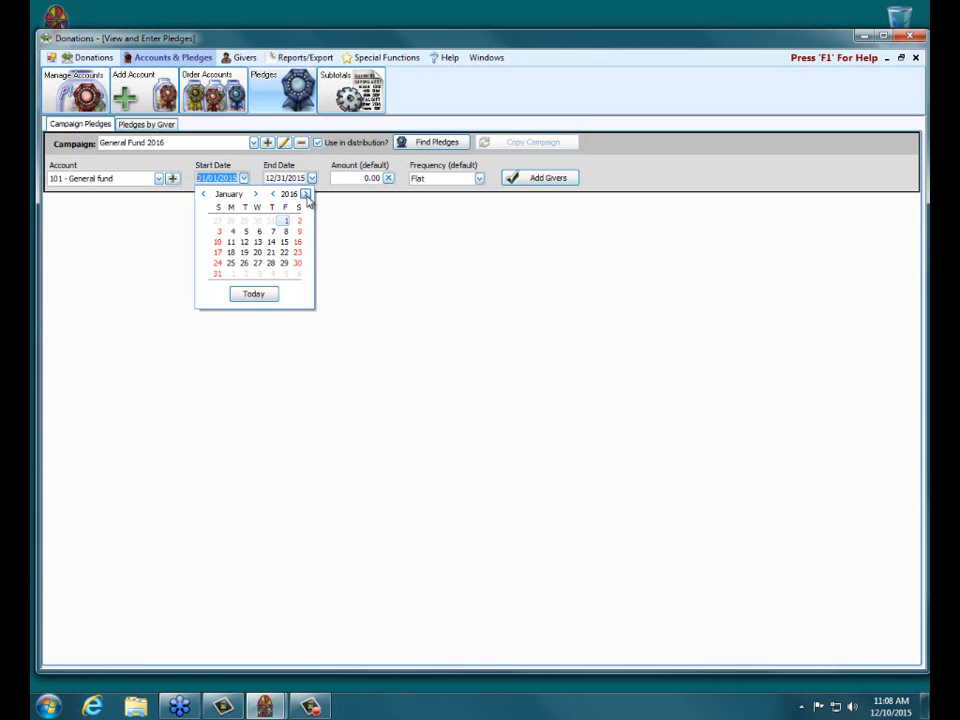
pyautogui.click(286, 222)
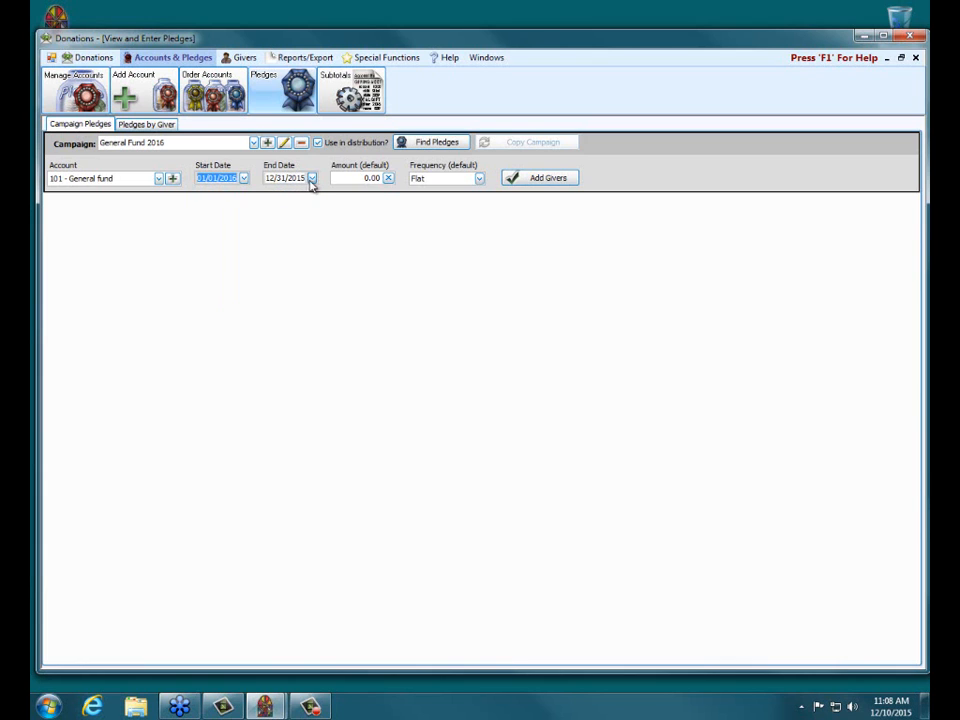
pyautogui.click(311, 178)
pyautogui.click(373, 194)
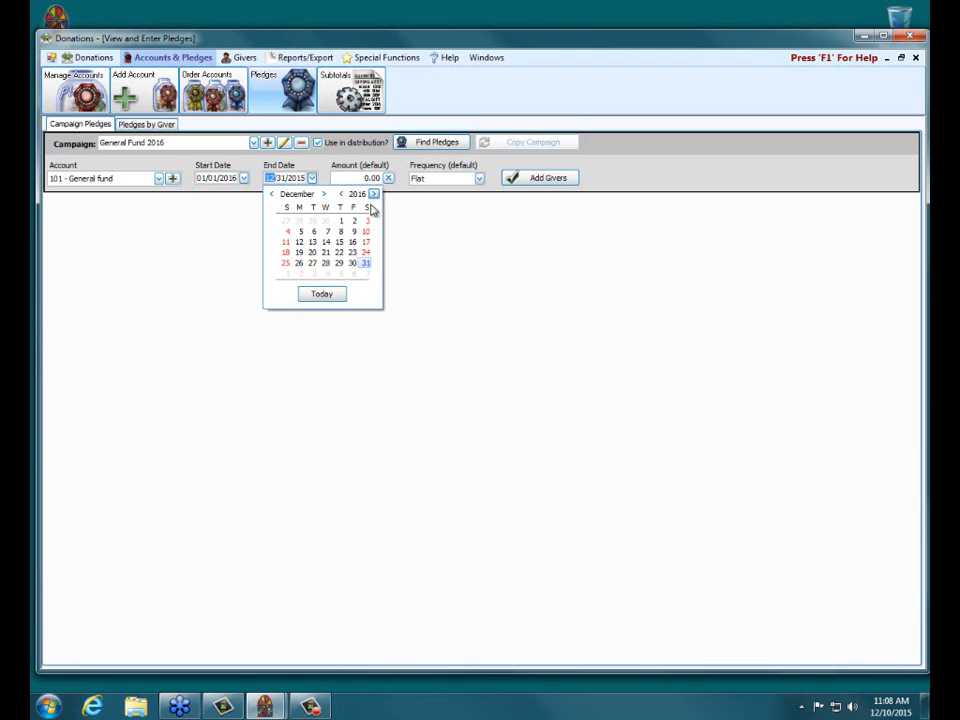
pyautogui.click(366, 264)
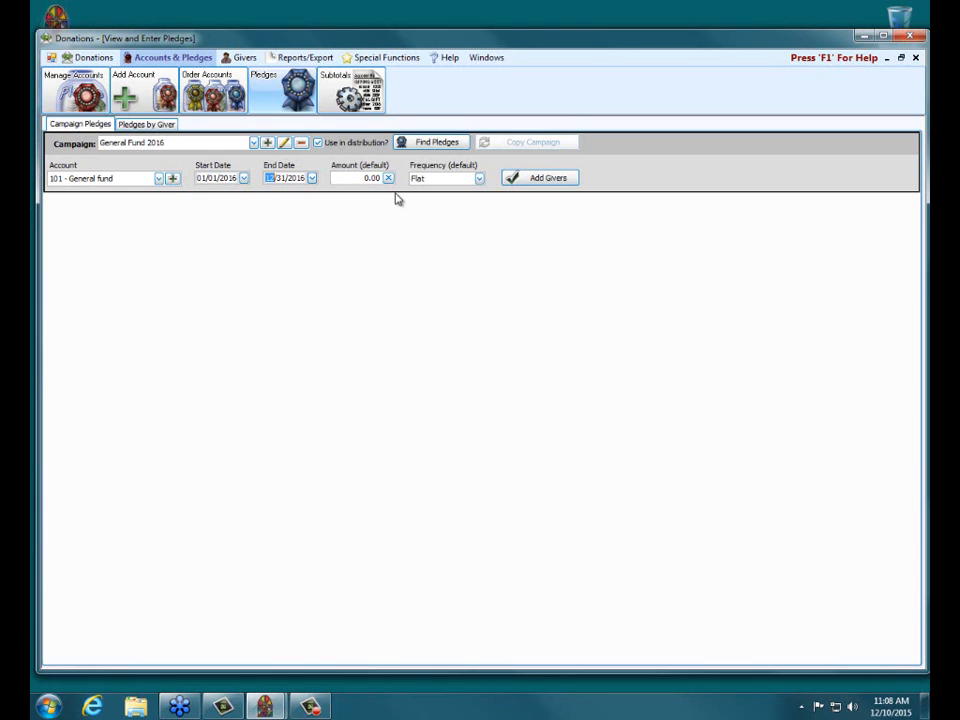
pyautogui.click(531, 180)
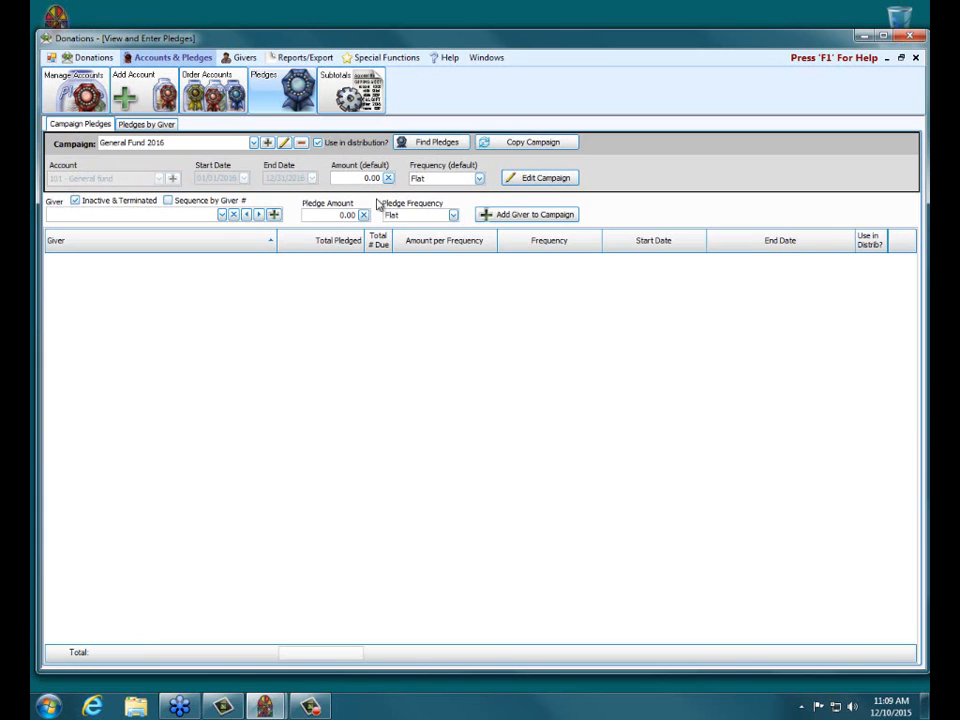
# Unlock the campaign settings for editing, then close and reopen the pledges screen and return to adding givers for General Fund 2016
pyautogui.click(546, 182)
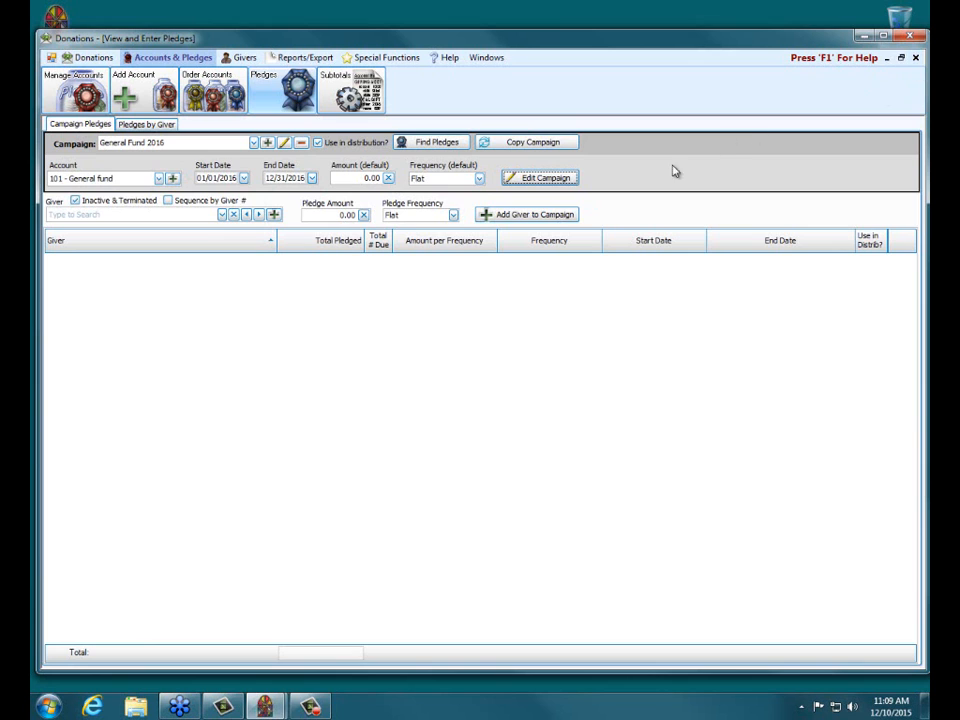
pyautogui.click(916, 57)
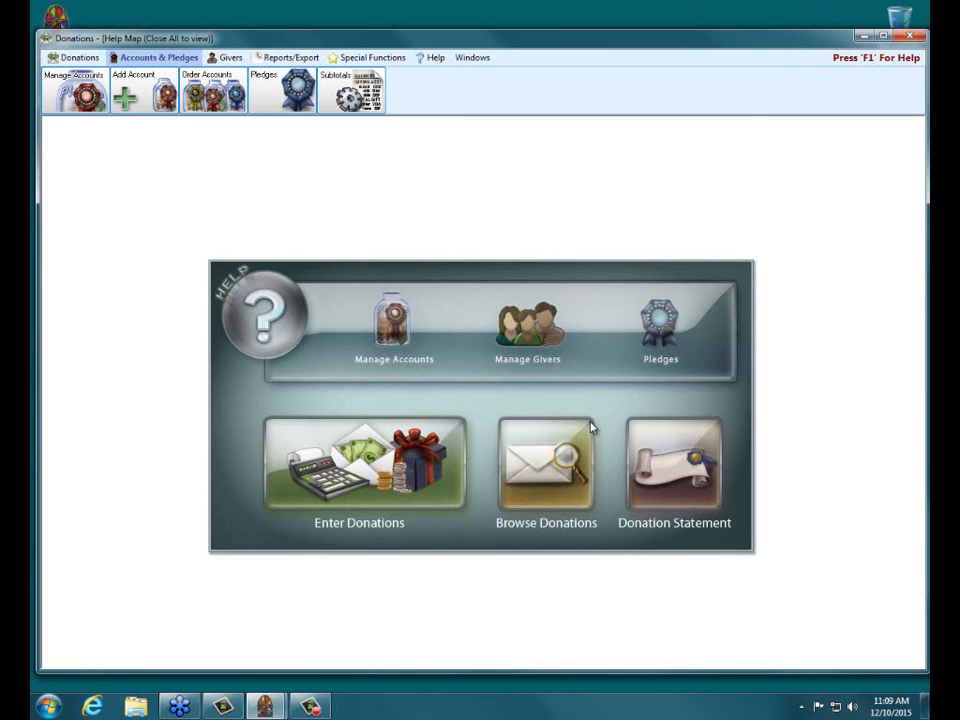
pyautogui.click(643, 325)
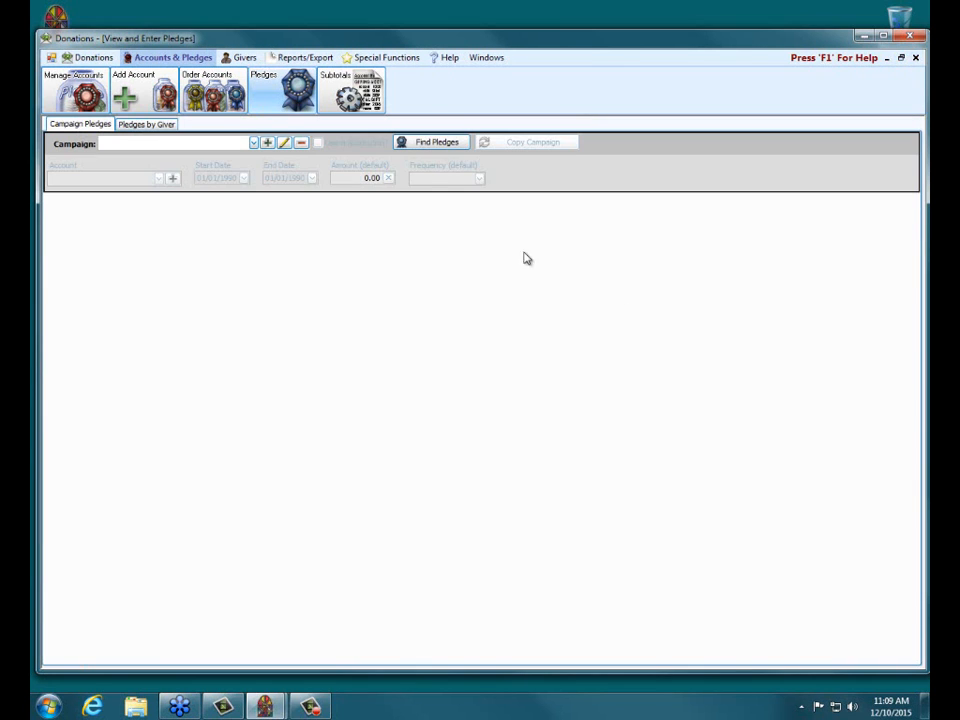
pyautogui.click(254, 143)
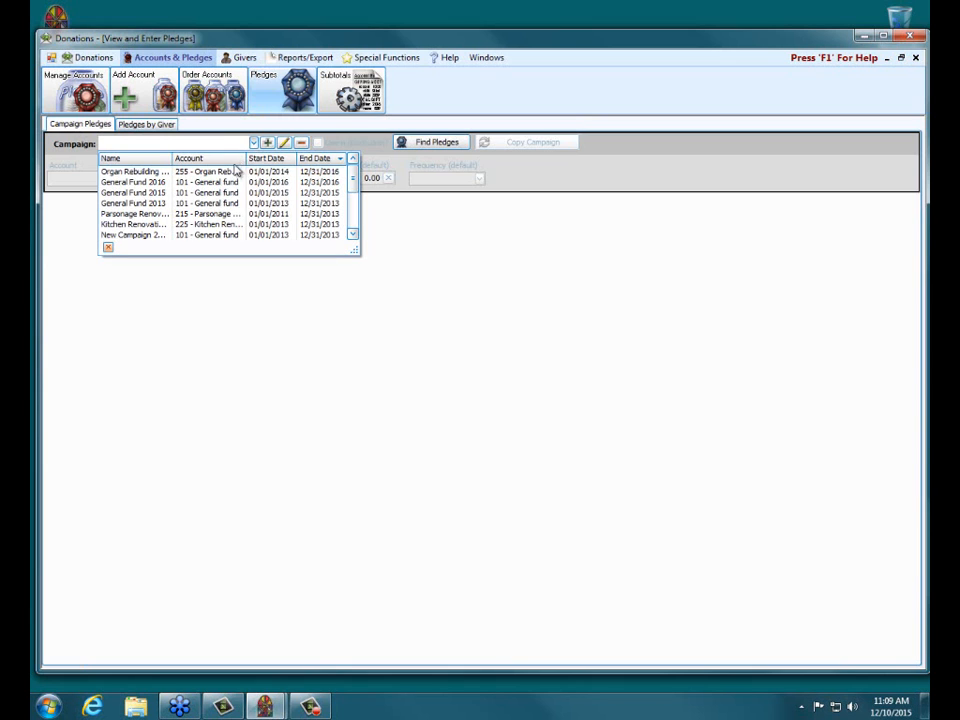
pyautogui.click(233, 183)
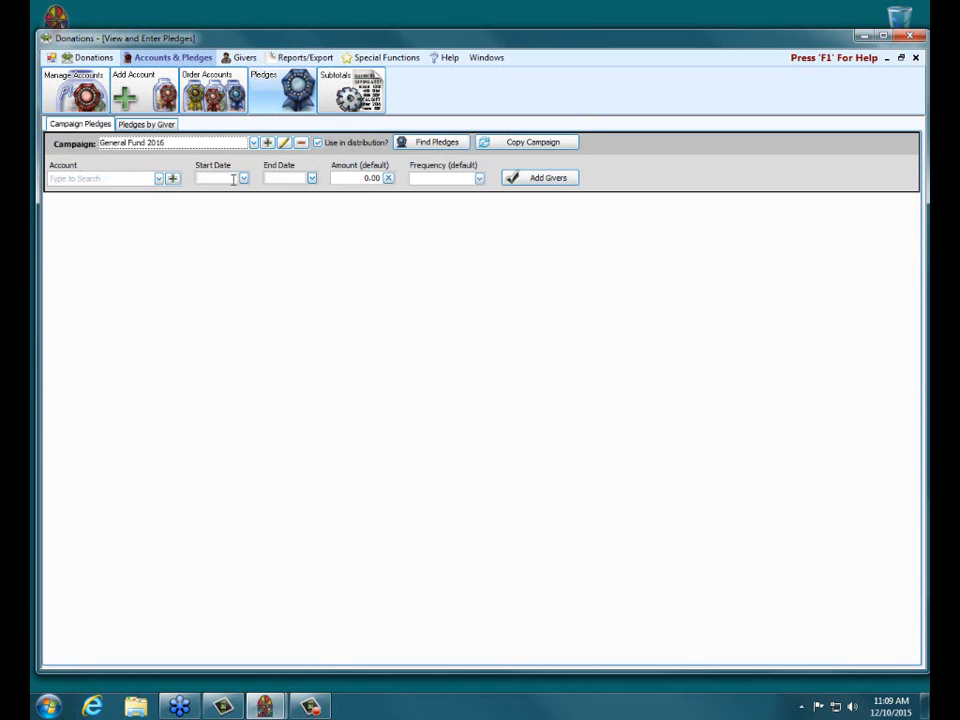
pyautogui.click(553, 179)
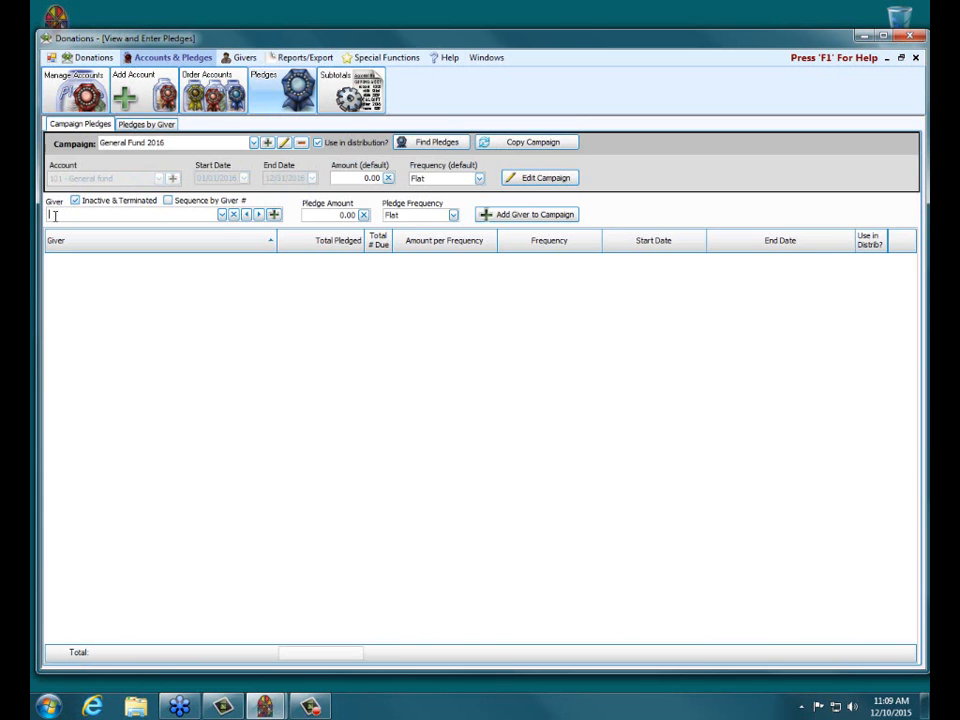
# Add an individual giver from the giver list to General Fund 2016 with a flat pledge of 100.00
pyautogui.click(222, 215)
pyautogui.scroll(-5, 197, 357)
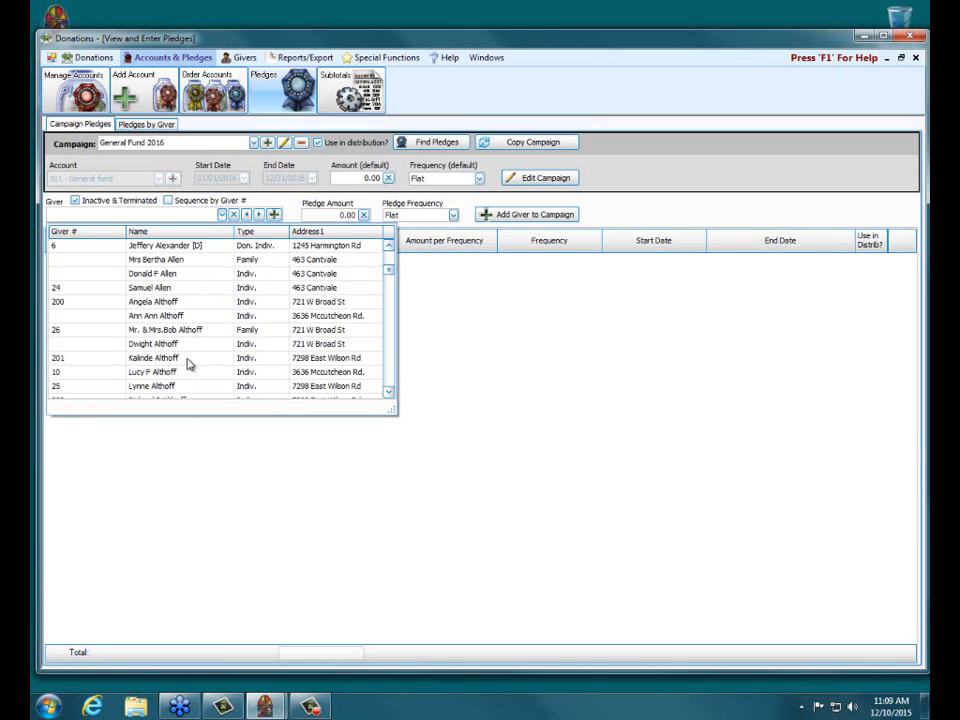
pyautogui.click(189, 359)
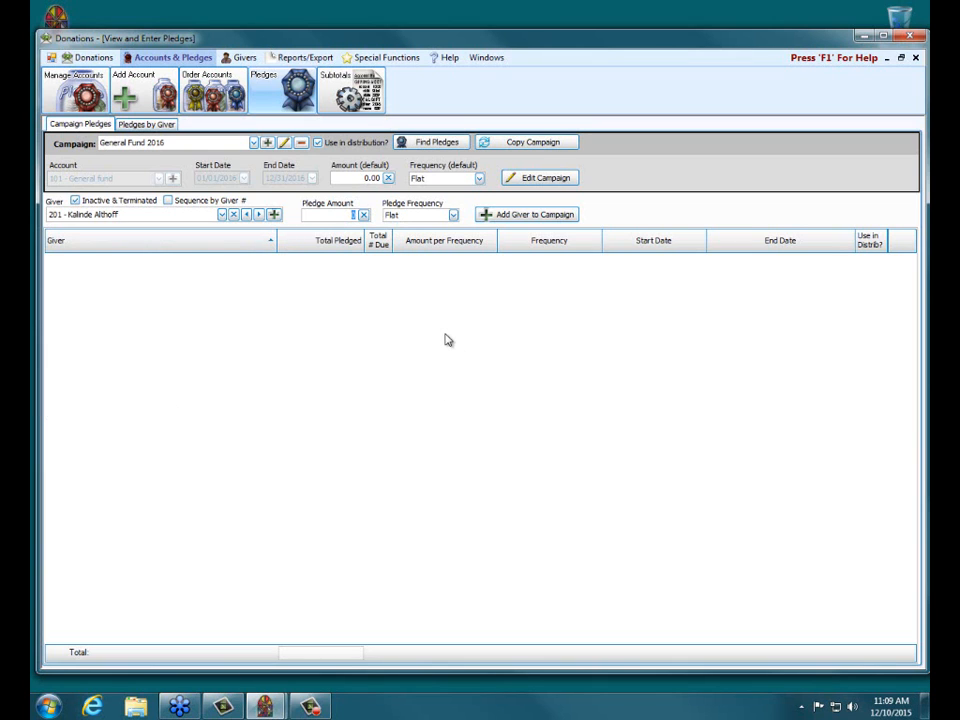
pyautogui.write('100')
pyautogui.click(453, 216)
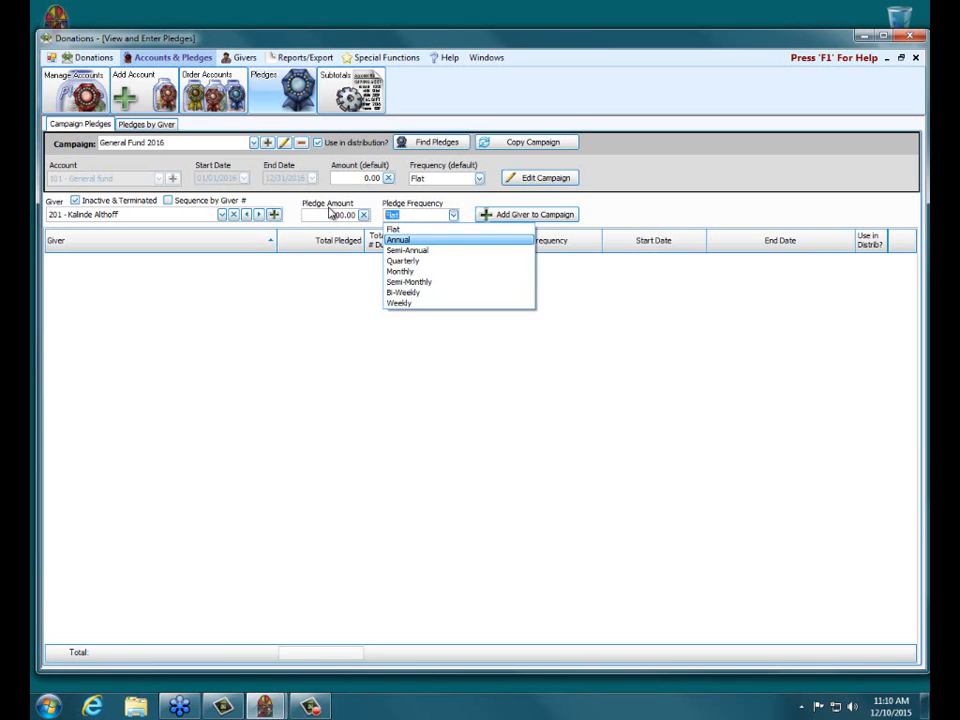
pyautogui.click(516, 218)
pyautogui.click(516, 216)
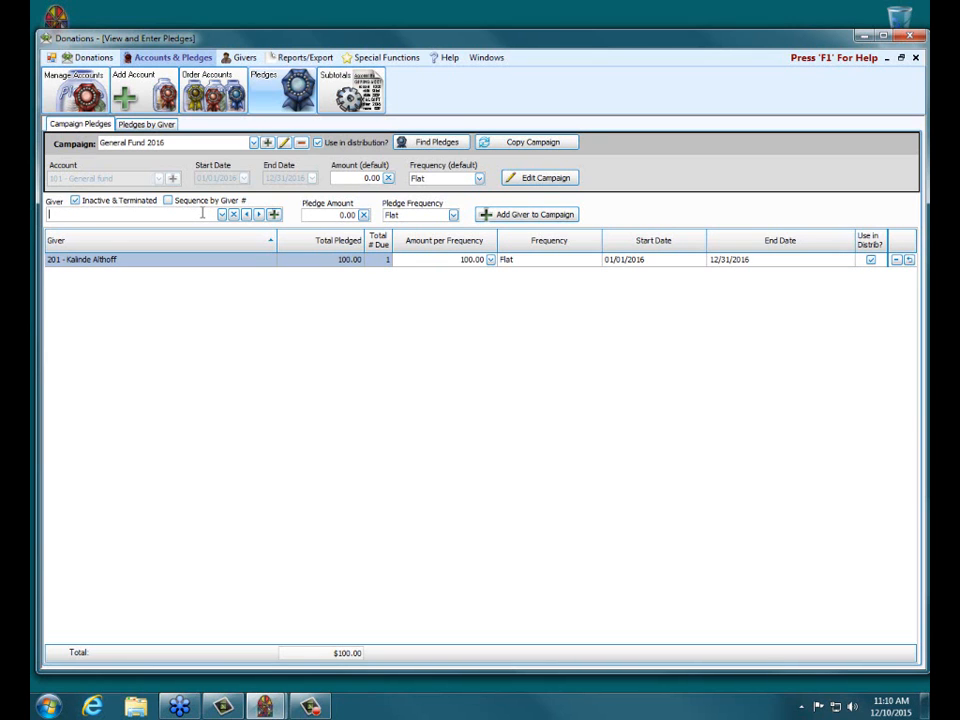
# Find a second giver by last name and add them to the campaign with a monthly pledge of 50.00
pyautogui.write('adam')
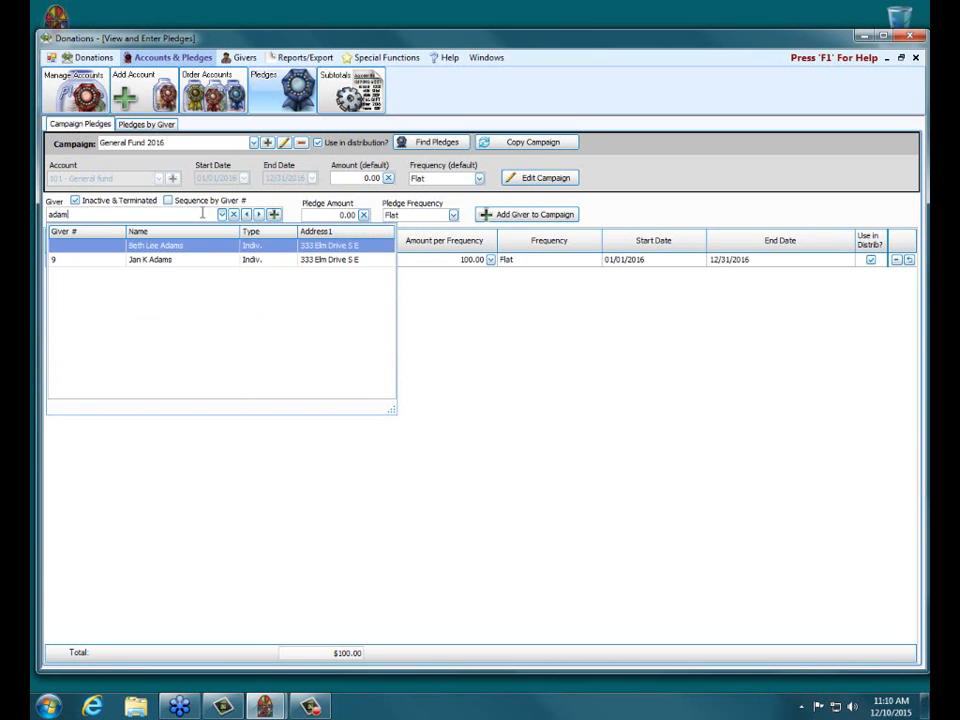
pyautogui.click(184, 259)
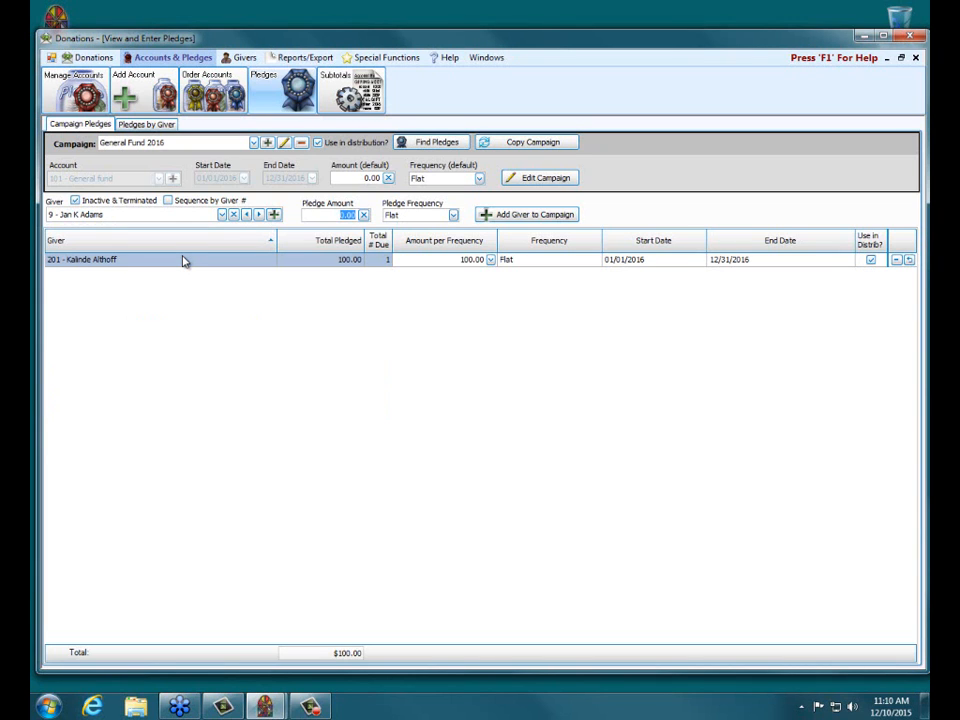
pyautogui.write('50')
pyautogui.click(452, 215)
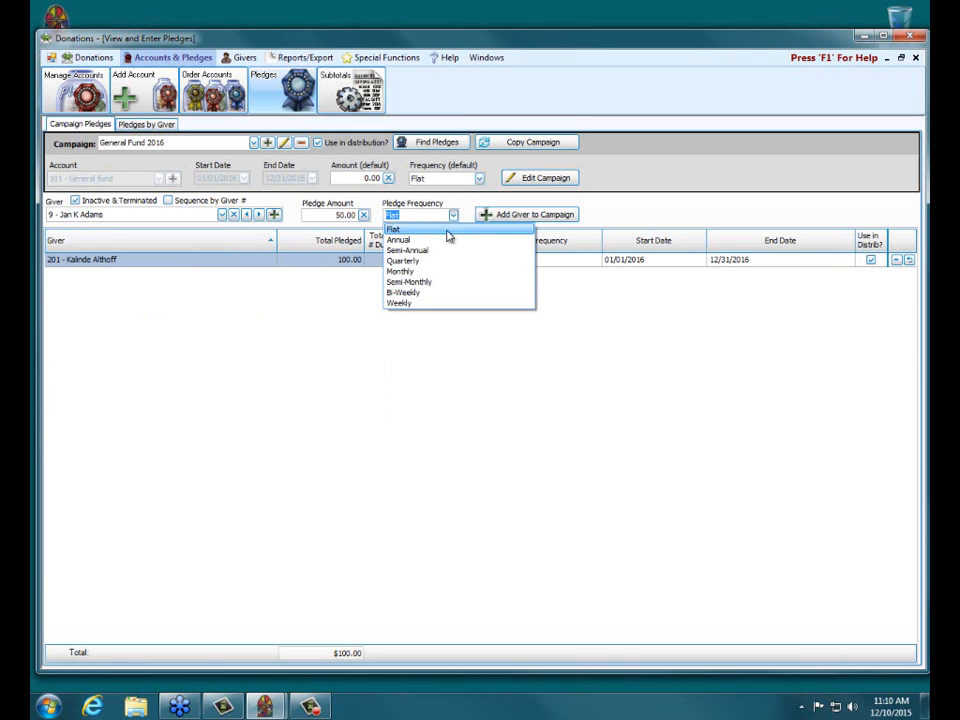
pyautogui.click(426, 273)
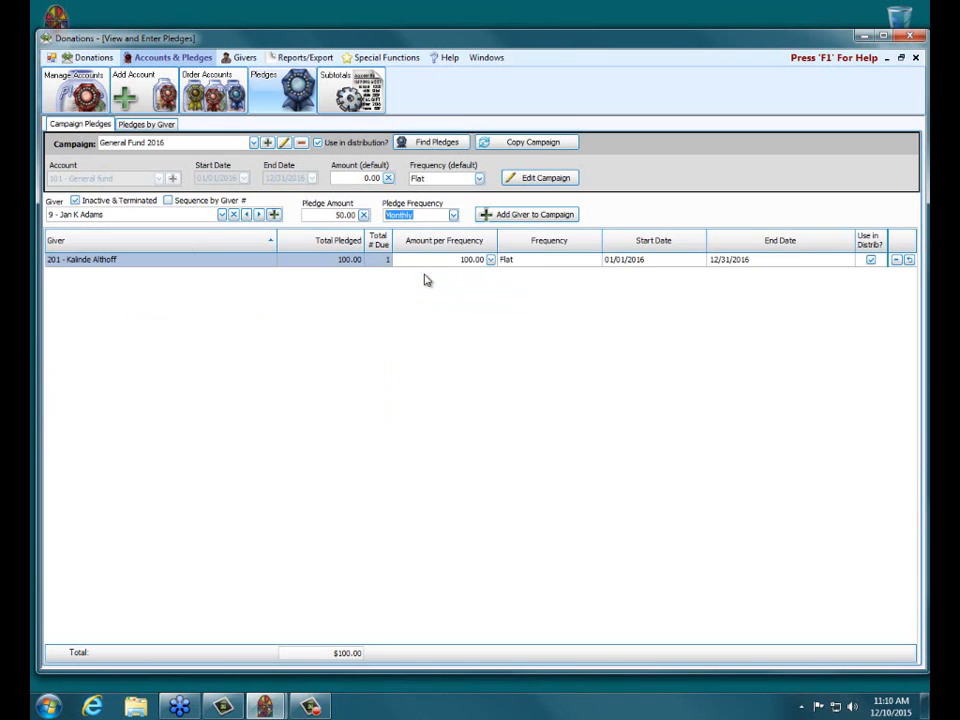
pyautogui.click(530, 215)
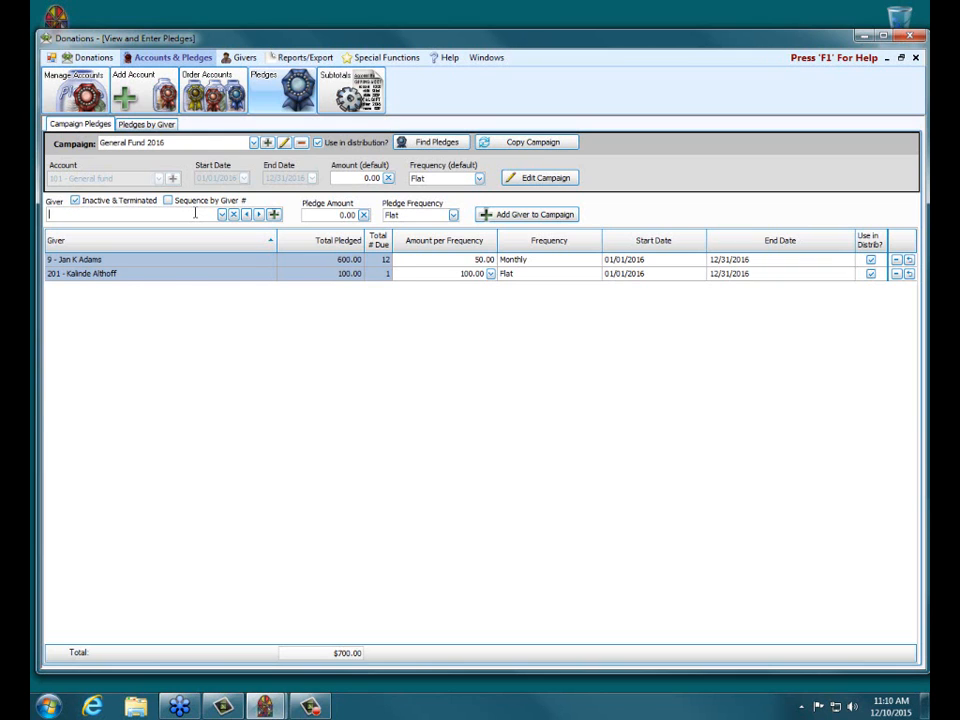
# Find a third giver by giver number and add them to the campaign with a quarterly pledge of 50.00
pyautogui.write('5')
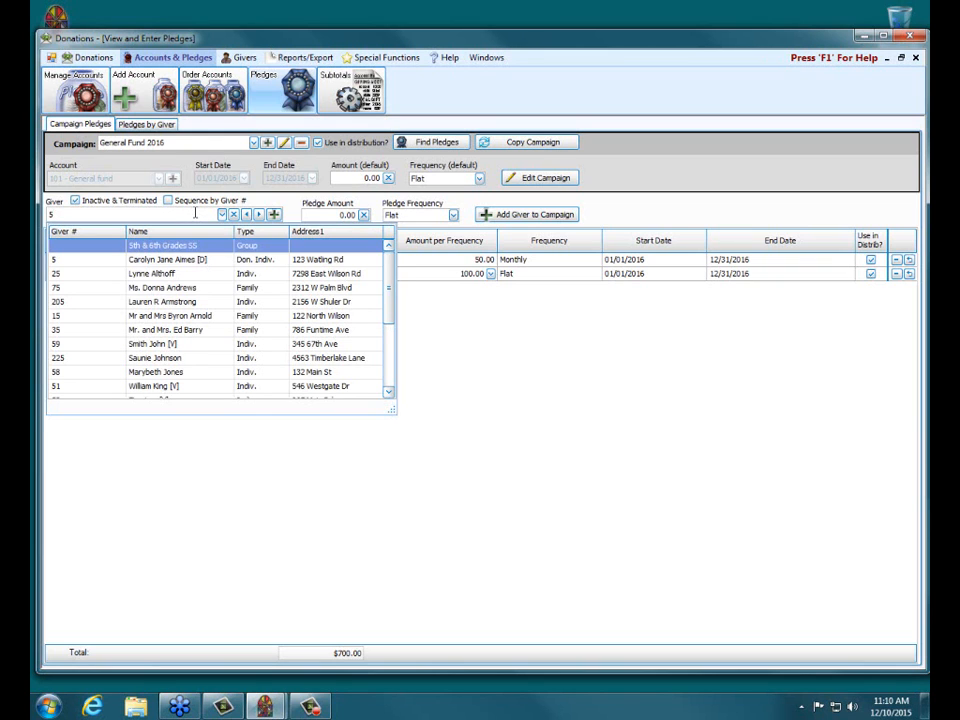
pyautogui.click(128, 260)
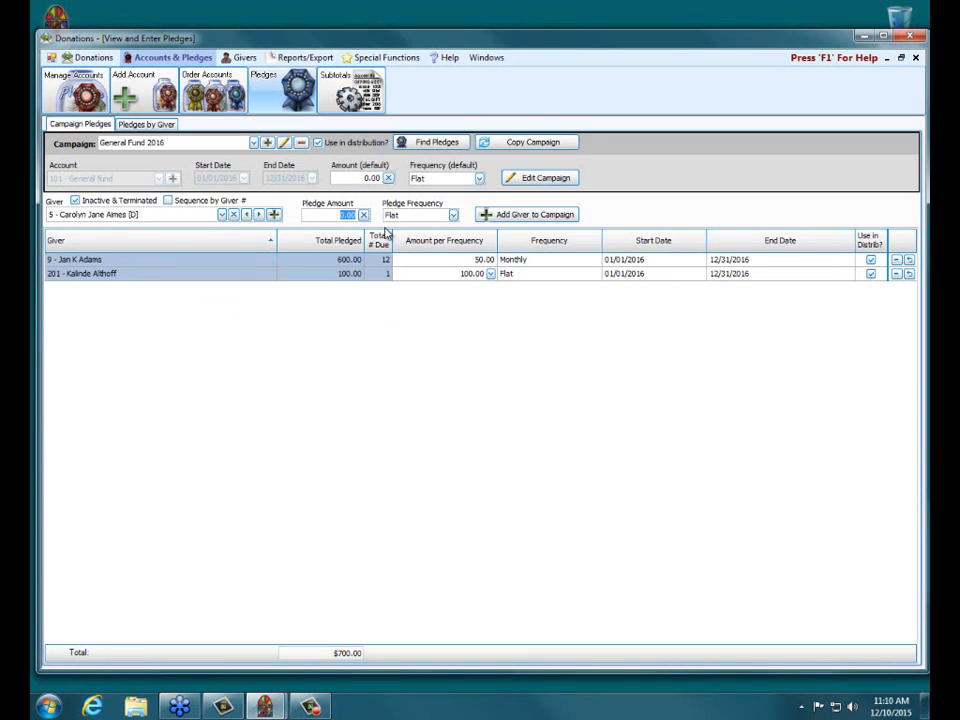
pyautogui.write('50')
pyautogui.click(452, 214)
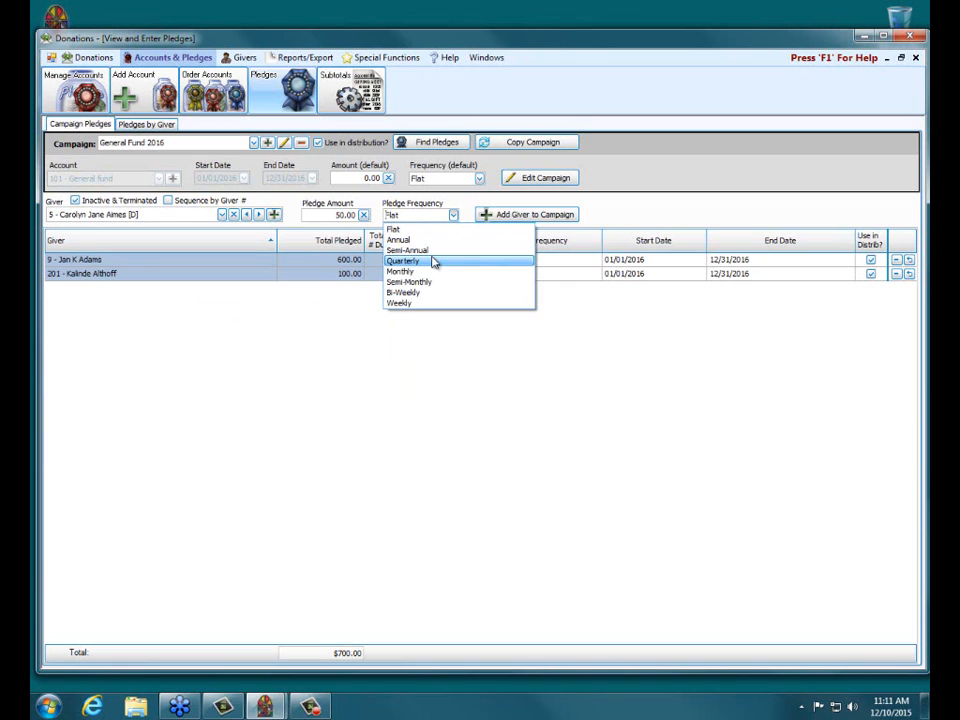
pyautogui.click(434, 261)
pyautogui.click(533, 218)
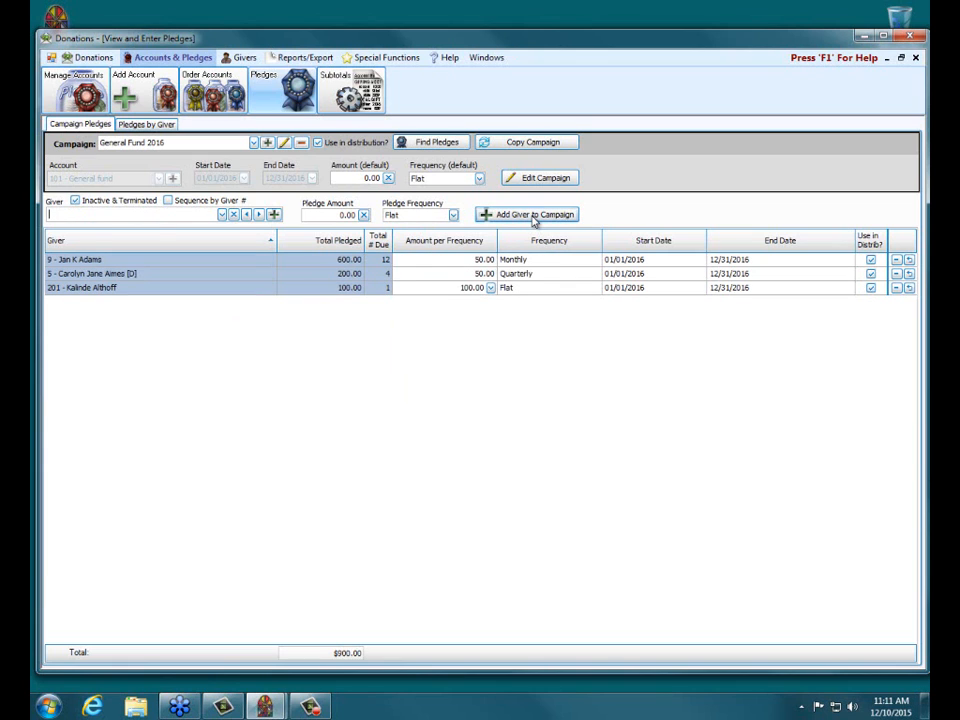
# Close the pledges screen, reopen it and load the General Fund 2016 campaign again
pyautogui.click(915, 58)
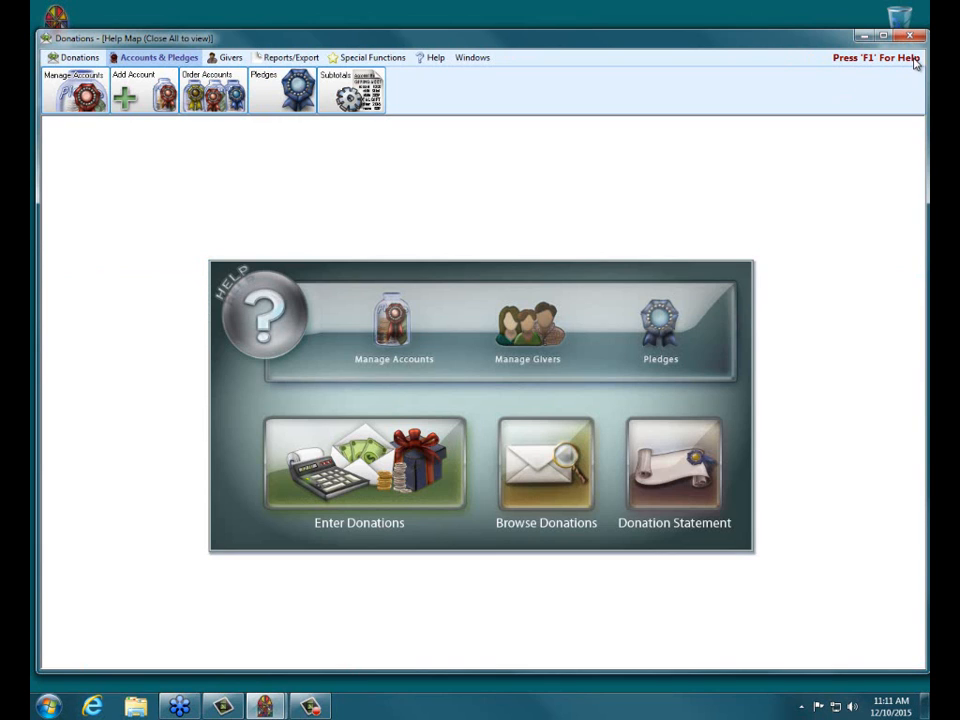
pyautogui.click(668, 343)
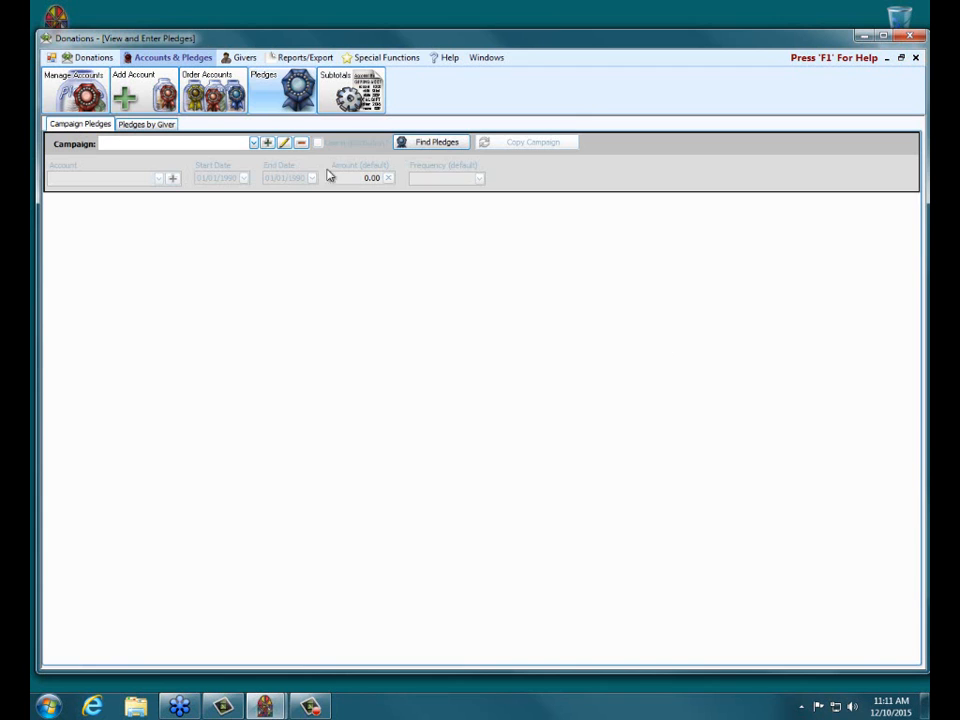
pyautogui.click(254, 142)
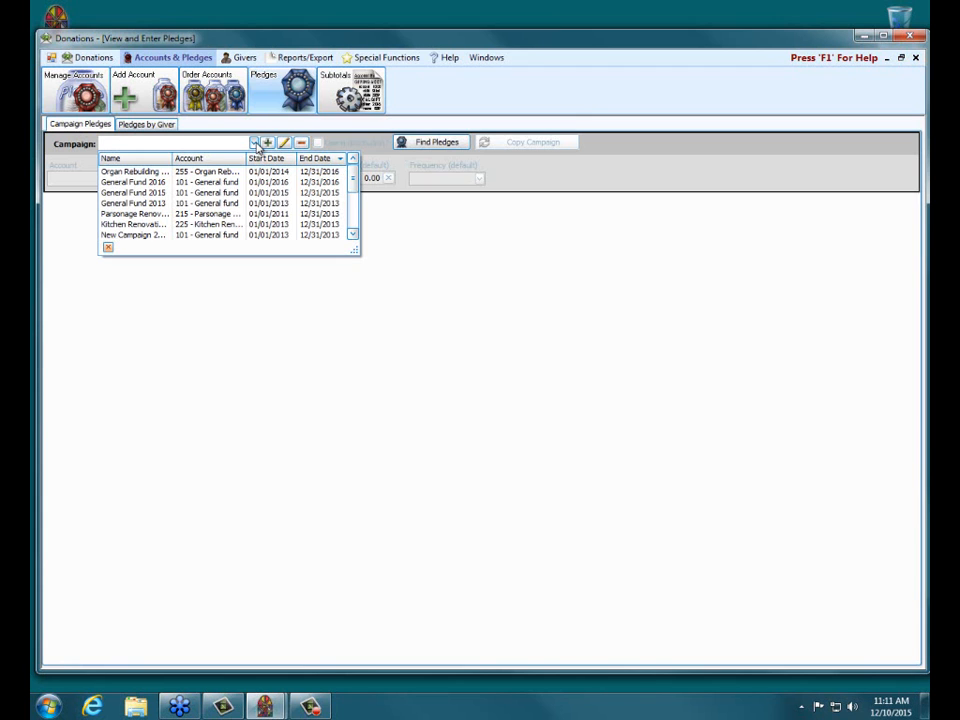
pyautogui.click(157, 183)
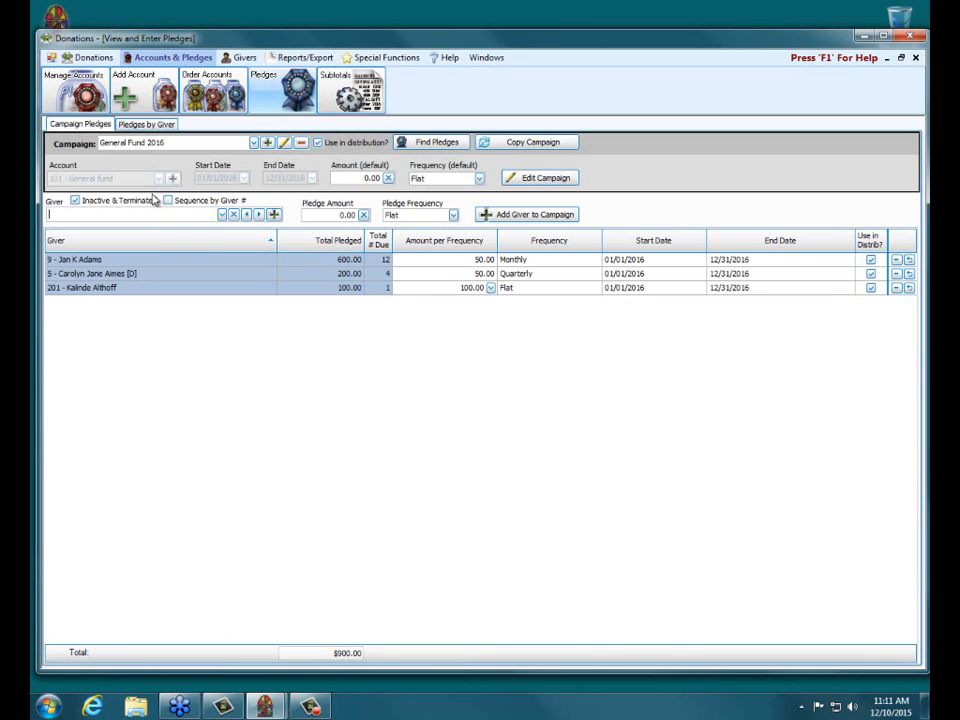
# Add a fourth giver from the giver list to General Fund 2016 with a monthly pledge of 100.00
pyautogui.click(222, 215)
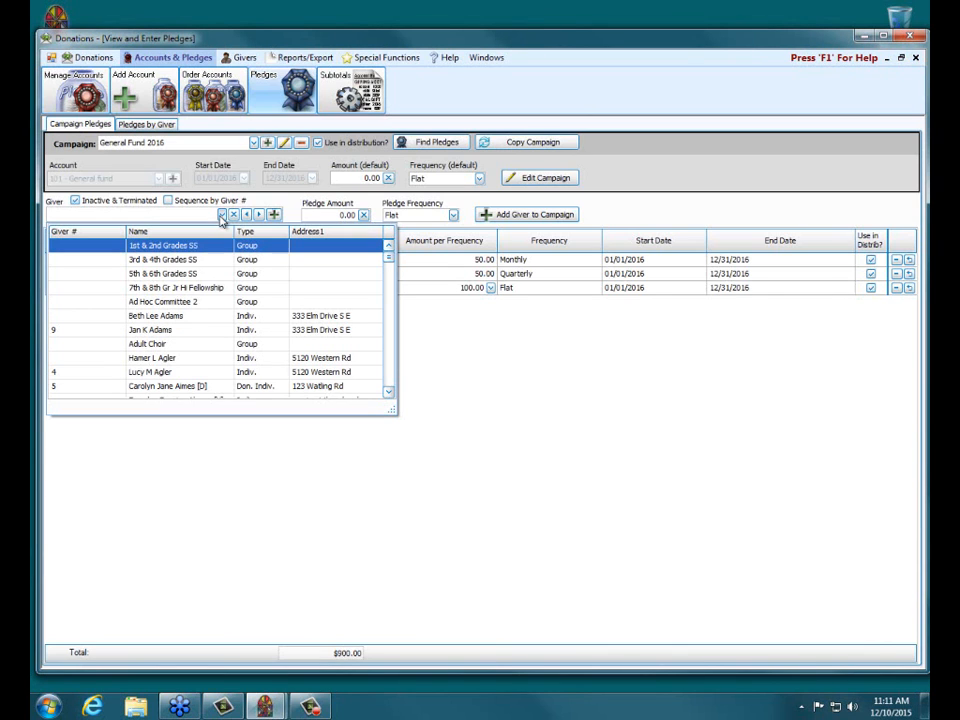
pyautogui.click(185, 359)
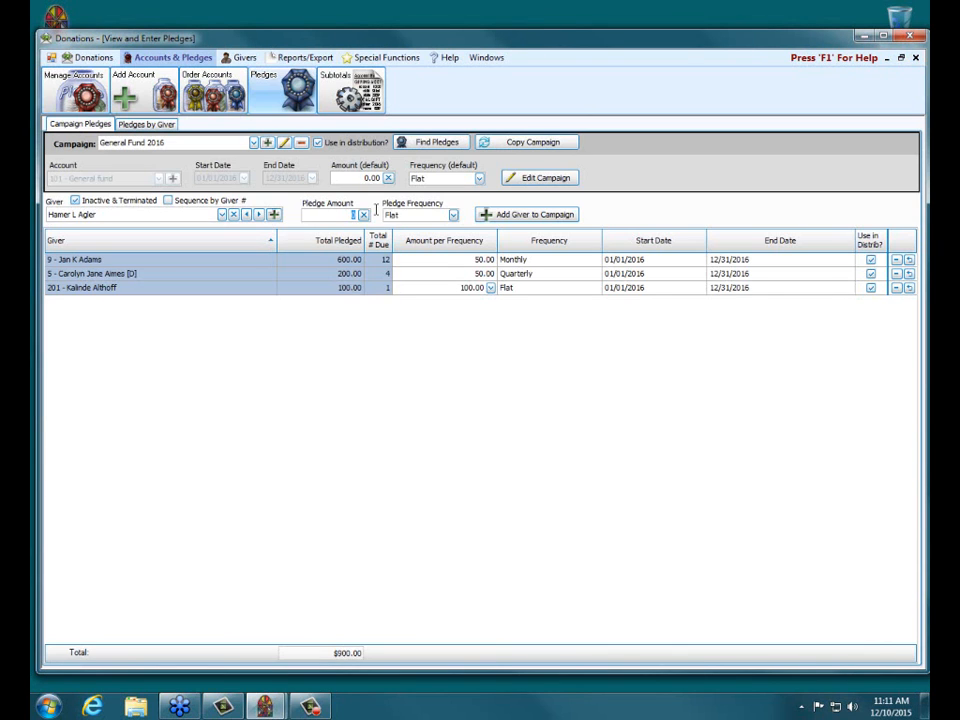
pyautogui.click(222, 215)
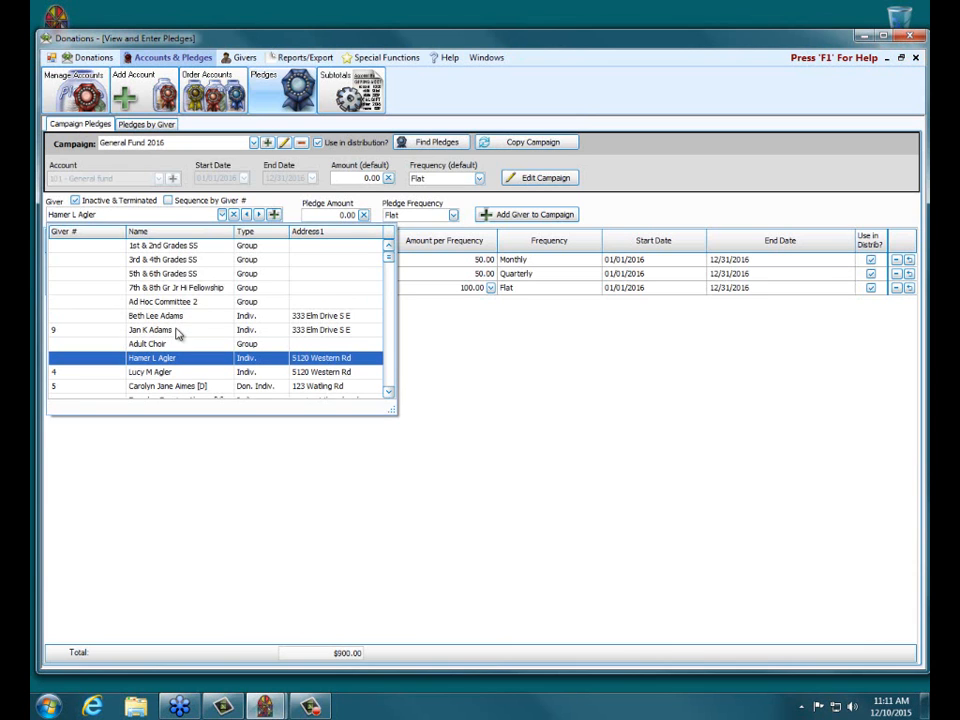
pyautogui.scroll(-5, 180, 334)
pyautogui.scroll(-1, 177, 345)
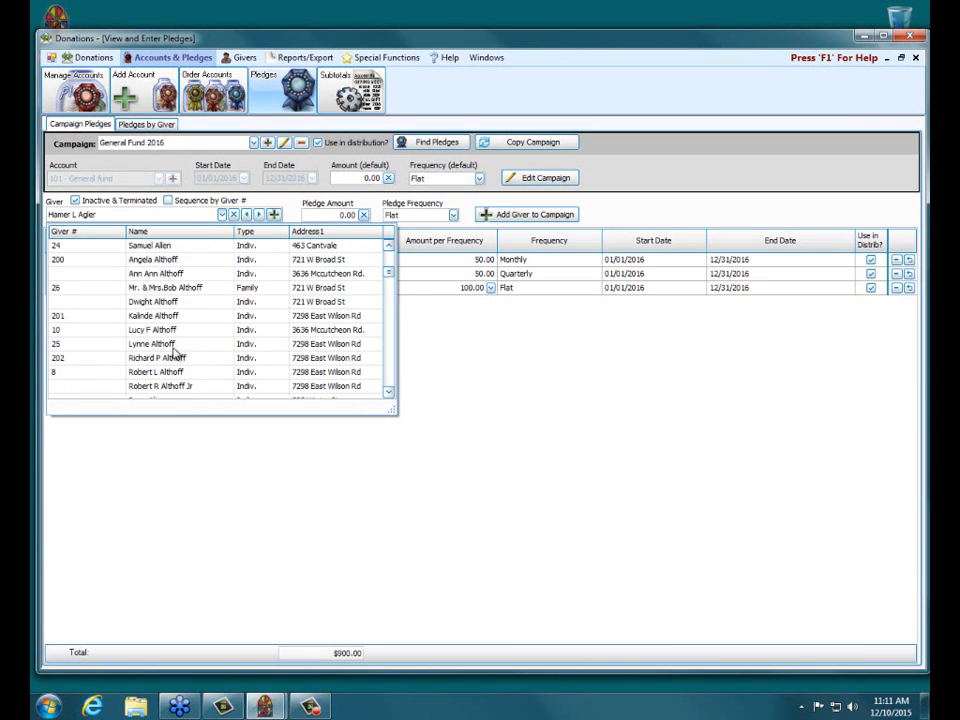
pyautogui.click(176, 350)
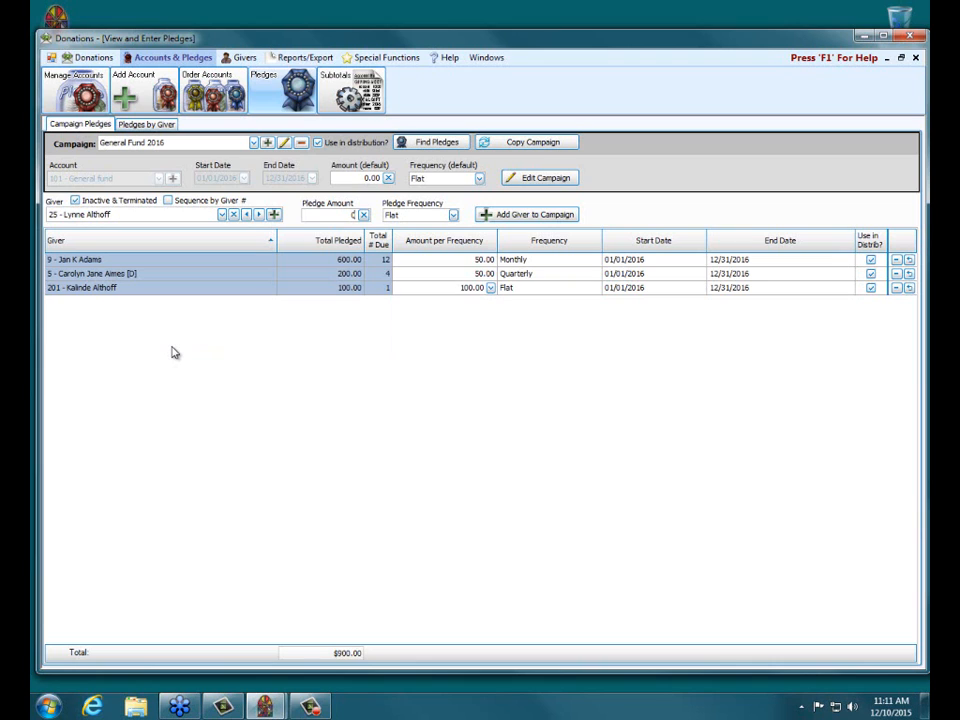
pyautogui.write('100')
pyautogui.click(453, 215)
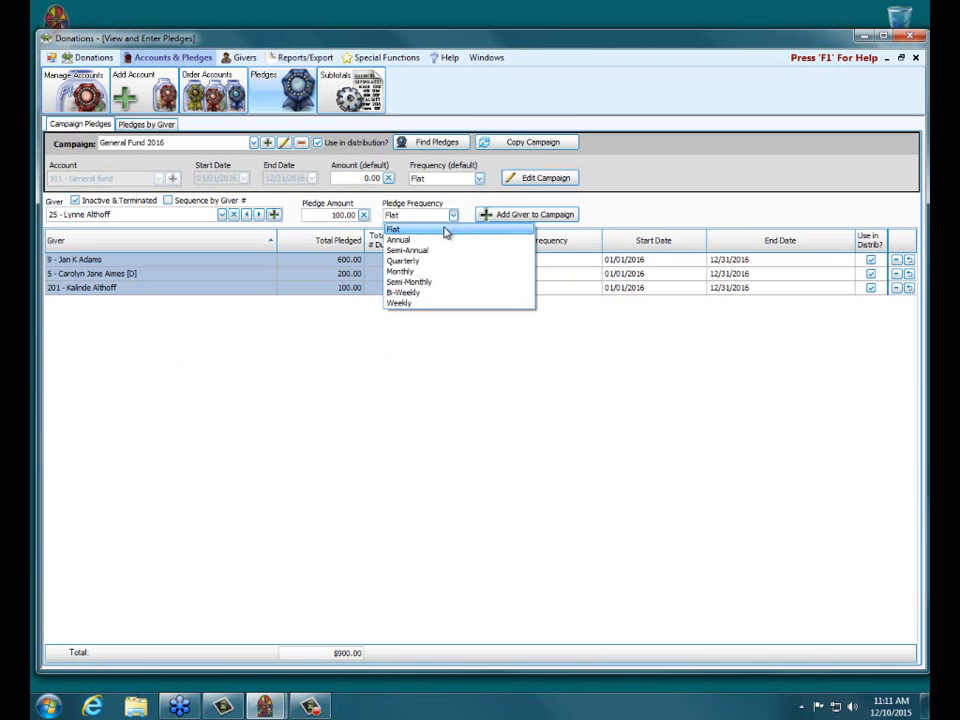
pyautogui.click(429, 271)
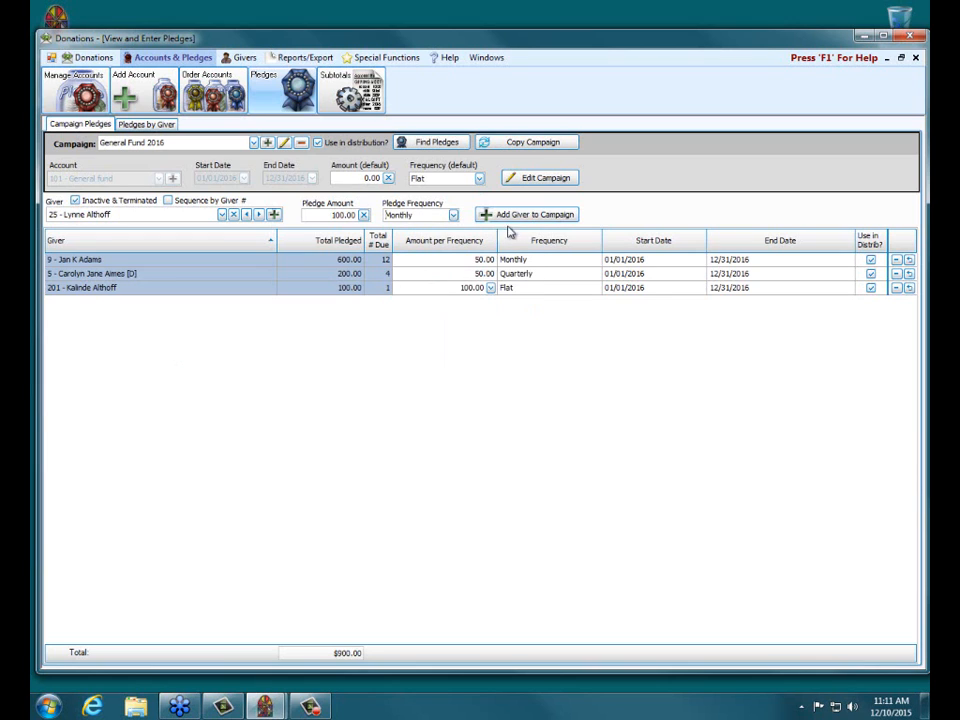
pyautogui.click(514, 216)
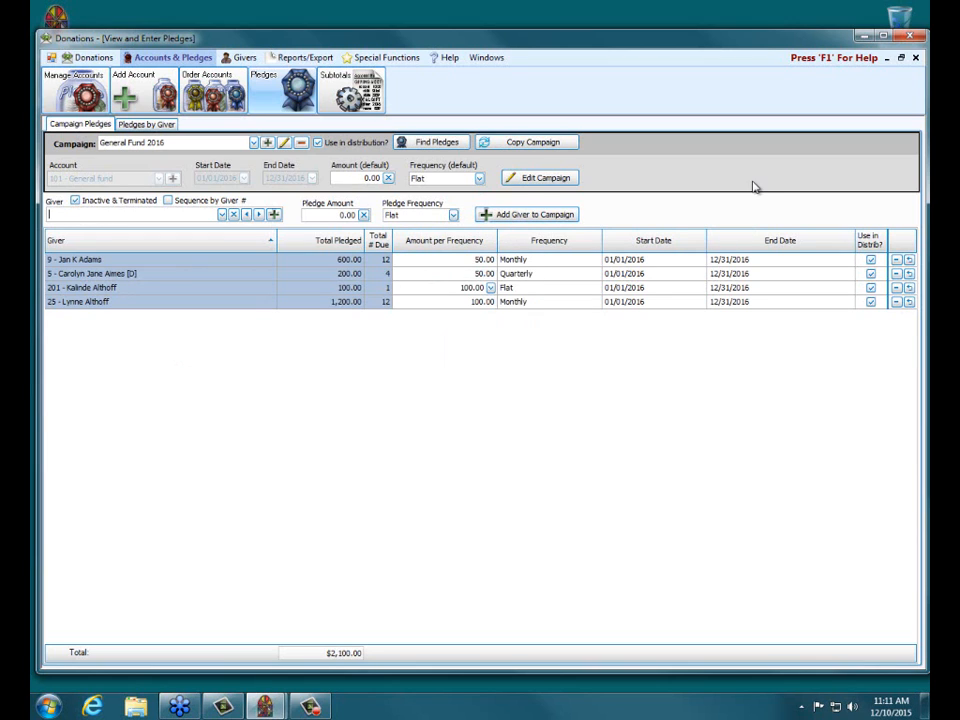
# Close the pledges screen, start entering donations and set the donation date to today, 12/10/2015
pyautogui.click(915, 58)
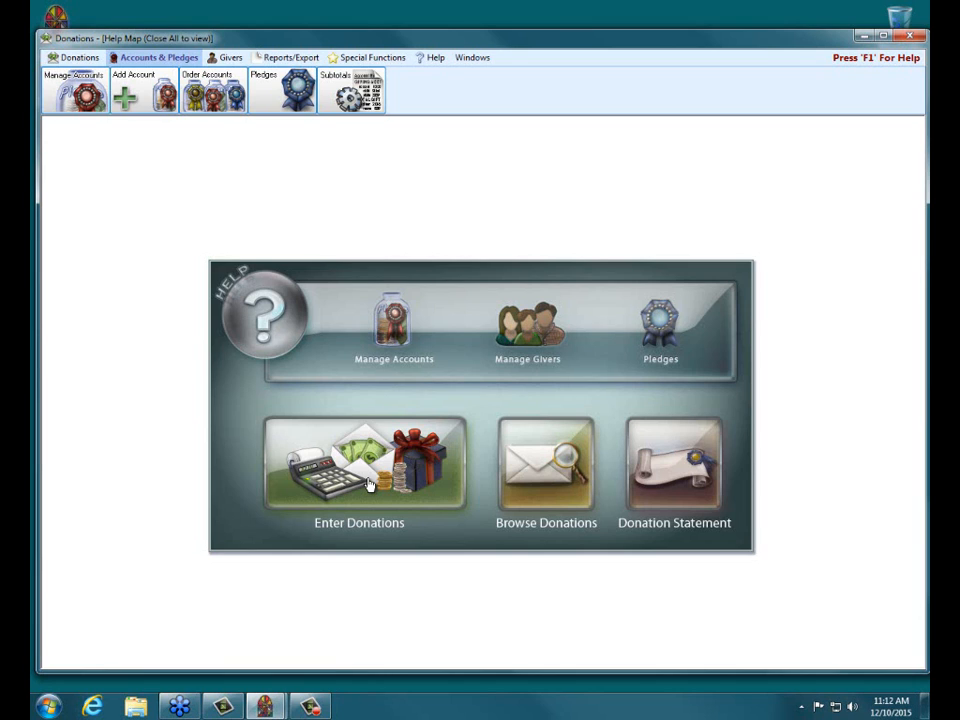
pyautogui.click(369, 484)
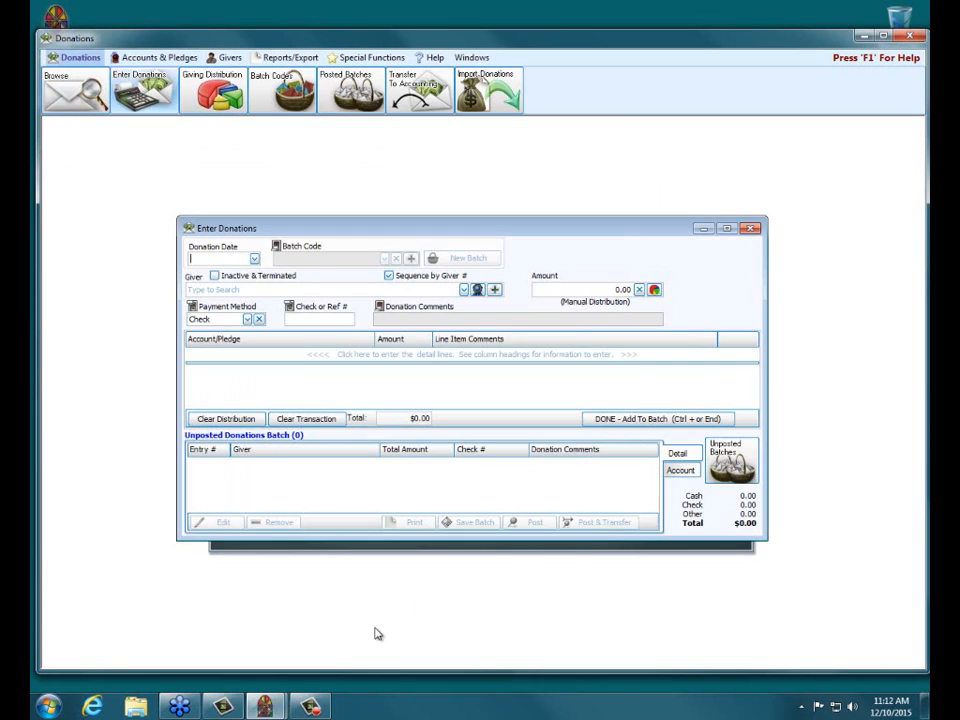
pyautogui.click(255, 259)
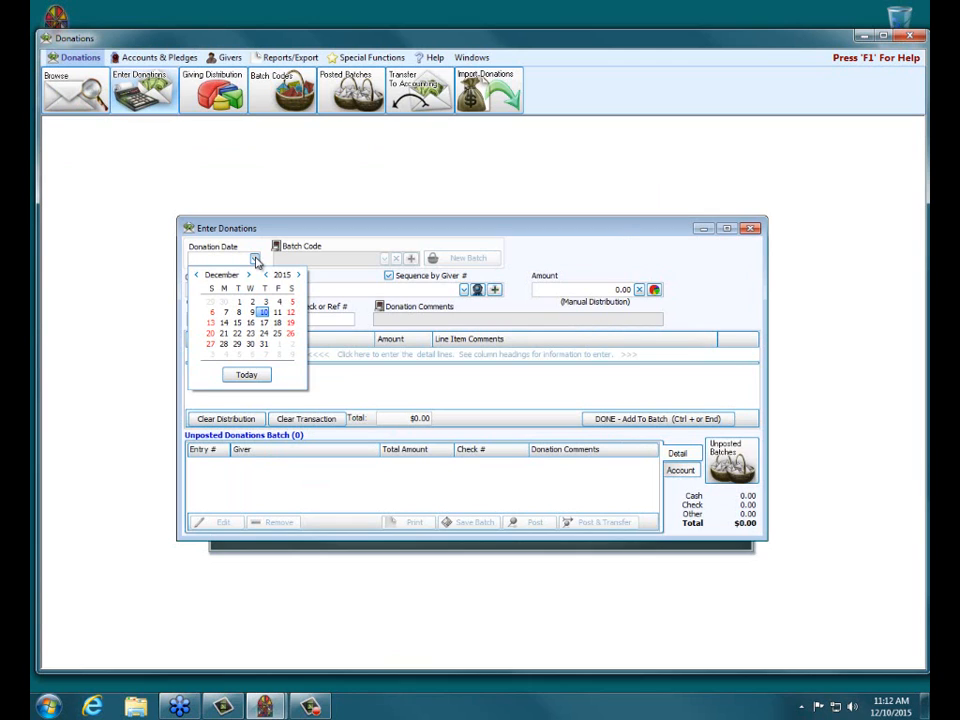
pyautogui.click(246, 375)
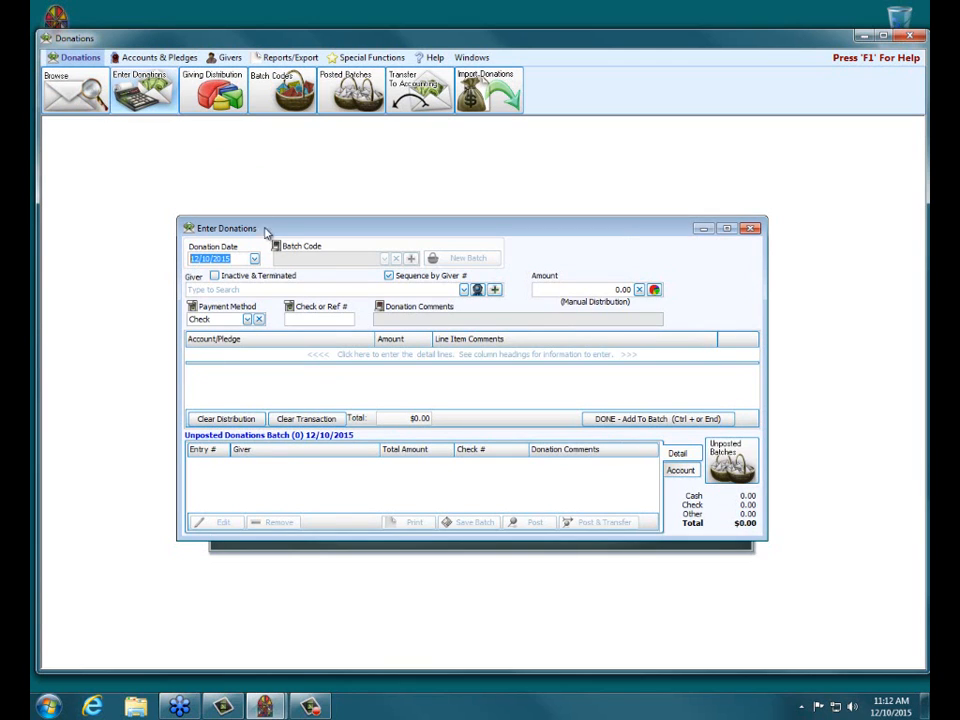
# Select the giver with the 50.00 monthly pledge and enter a donation of 50.00 paid in cash
pyautogui.click(463, 289)
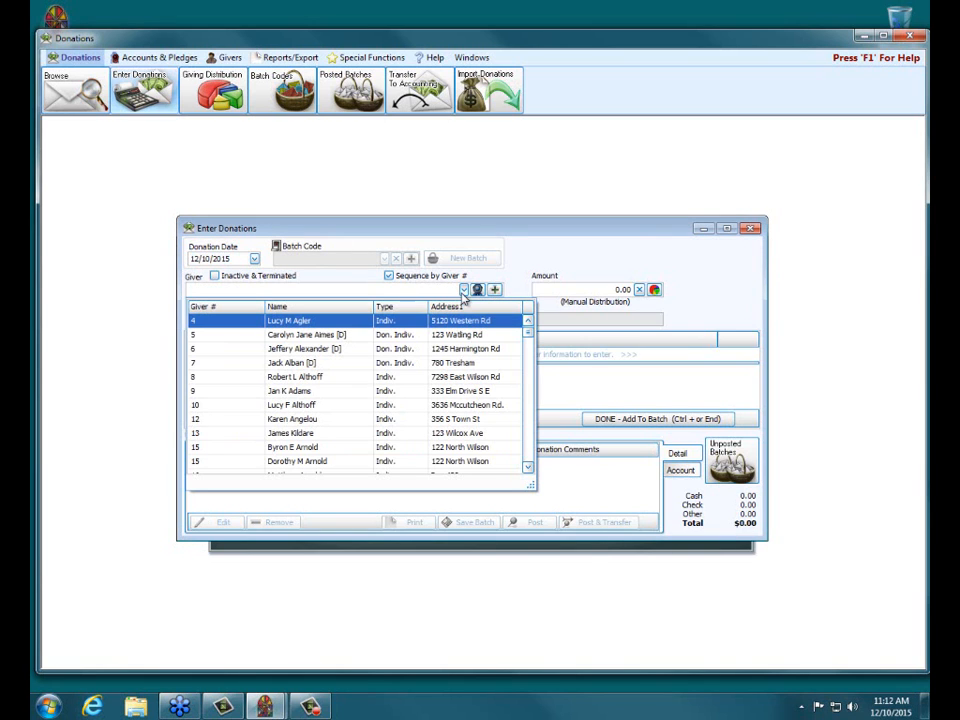
pyautogui.click(304, 392)
pyautogui.click(304, 392)
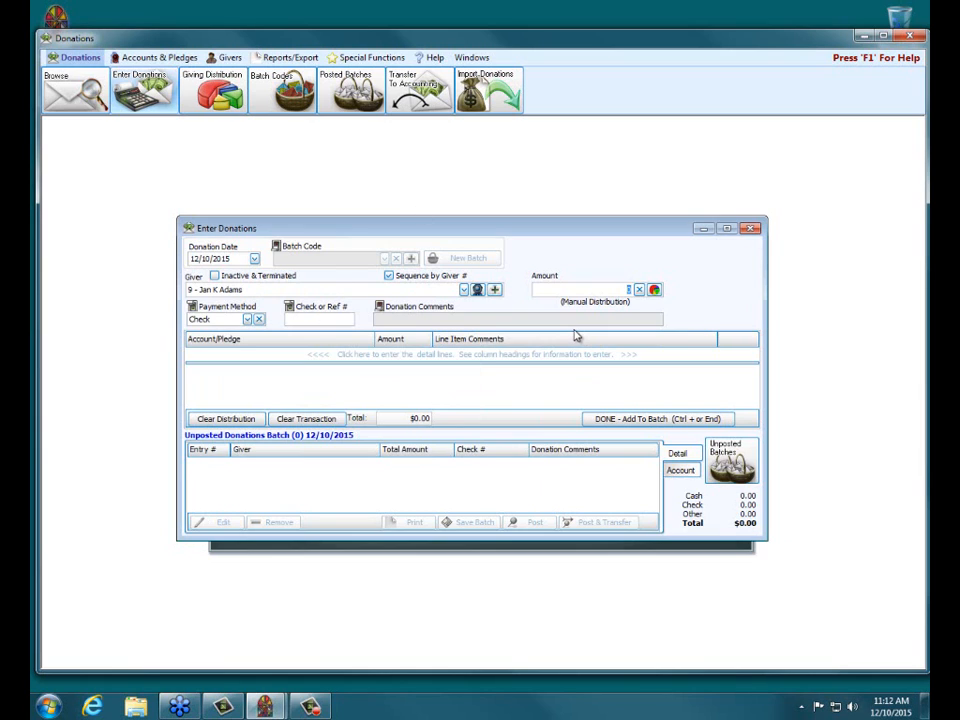
pyautogui.write('50')
pyautogui.click(248, 319)
pyautogui.click(224, 345)
# Assign the 50.00 donation to the 101 - General fund pledge for 01/01/2016 - 12/31/2016 and add it to the batch
pyautogui.click(290, 357)
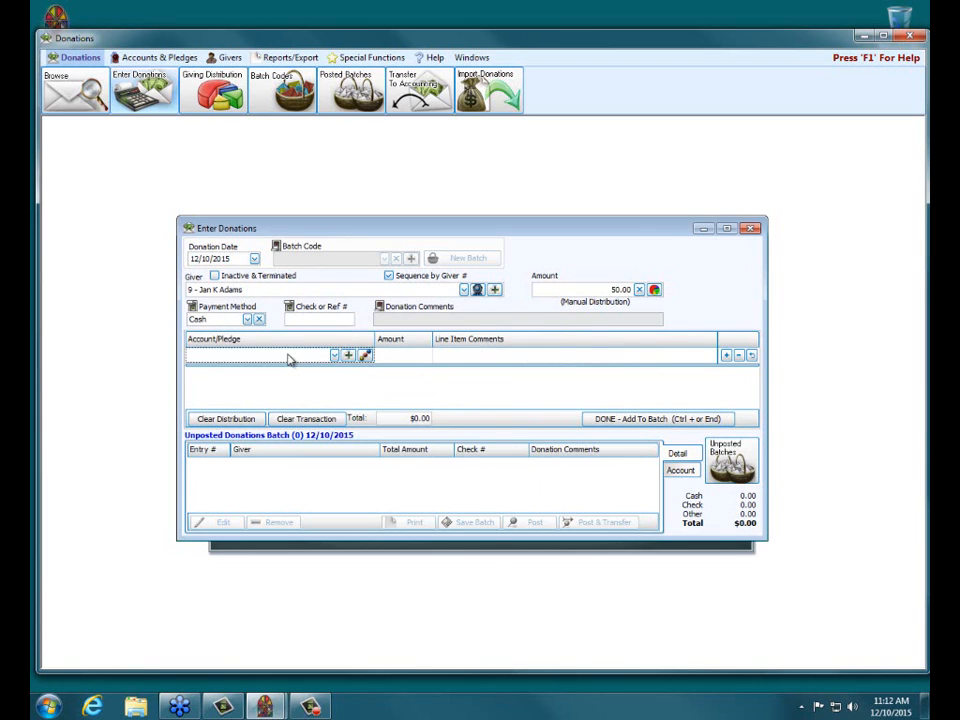
pyautogui.click(334, 356)
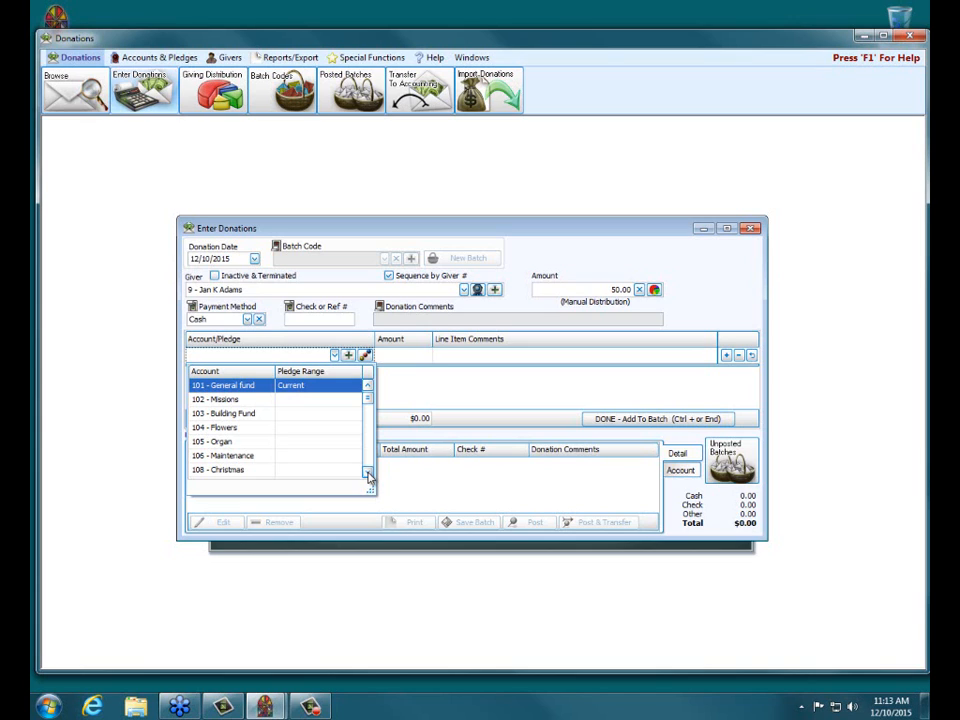
pyautogui.scroll(-9, 369, 476)
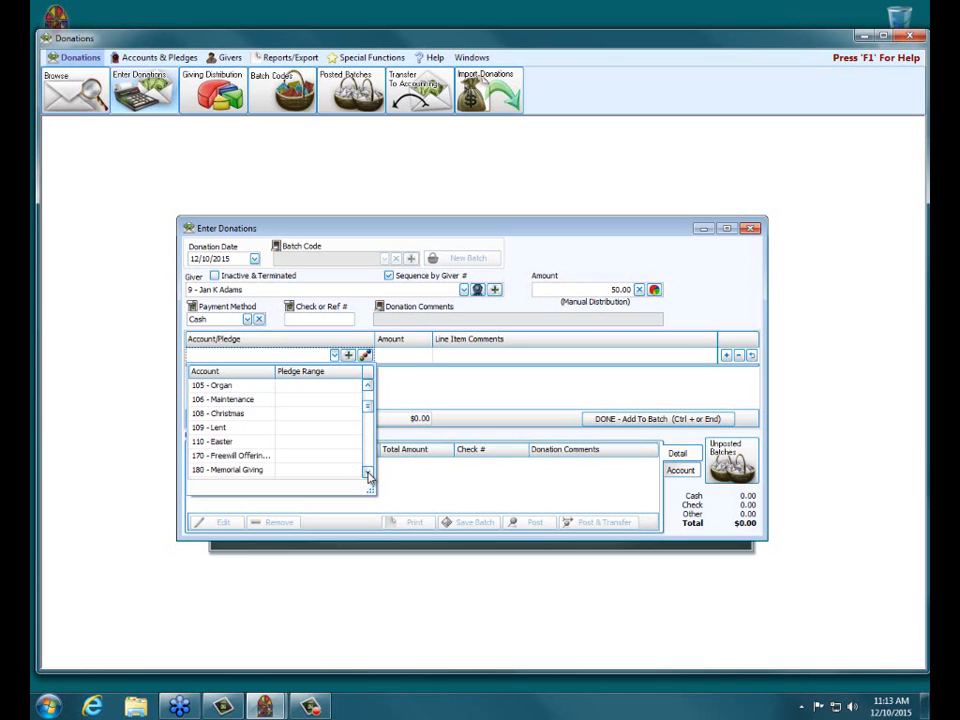
pyautogui.scroll(-10, 369, 476)
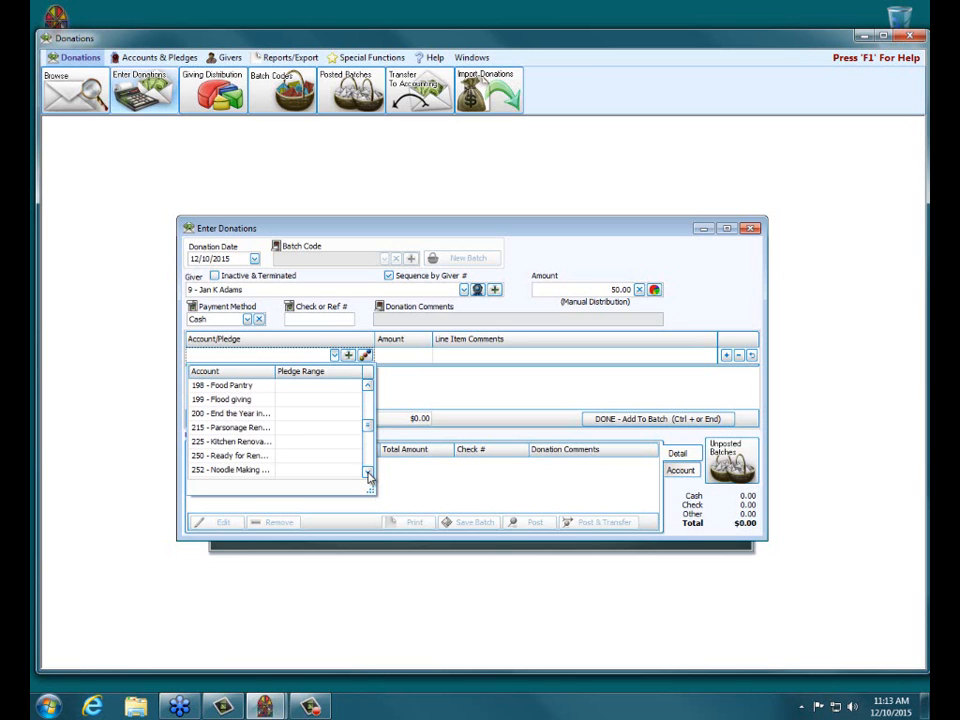
pyautogui.scroll(-9, 369, 477)
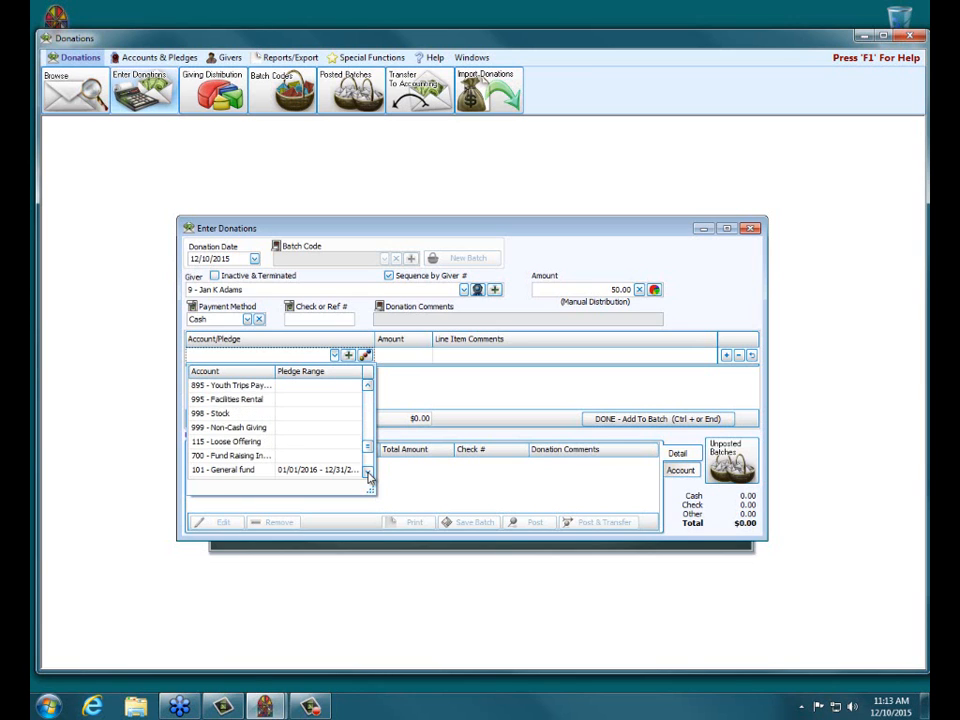
pyautogui.scroll(-1, 369, 477)
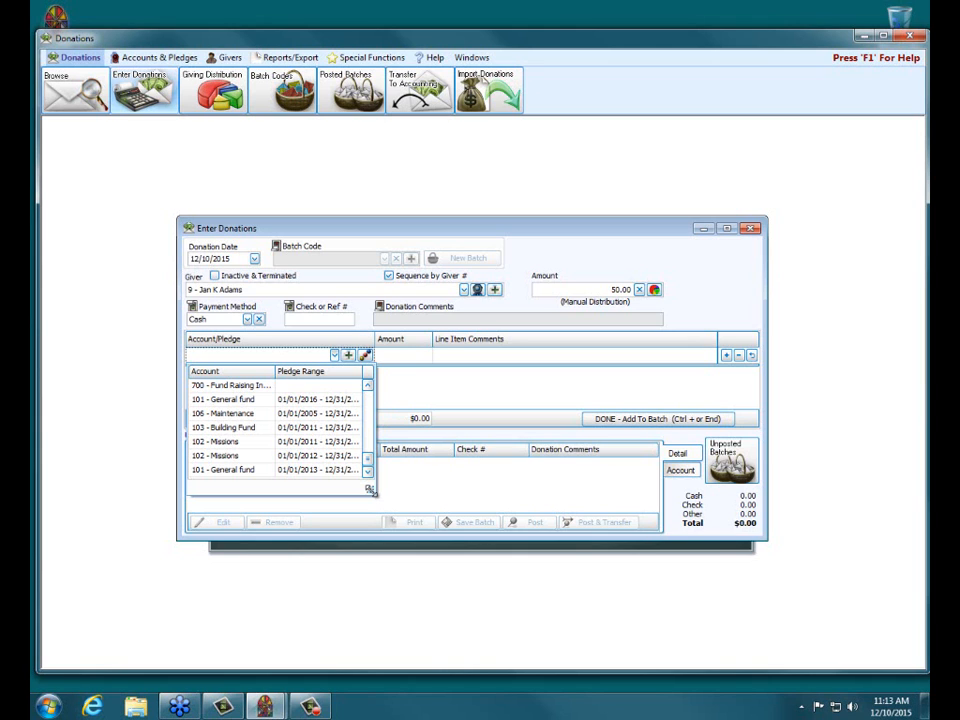
pyautogui.moveTo(371, 492); pyautogui.dragTo(491, 505)
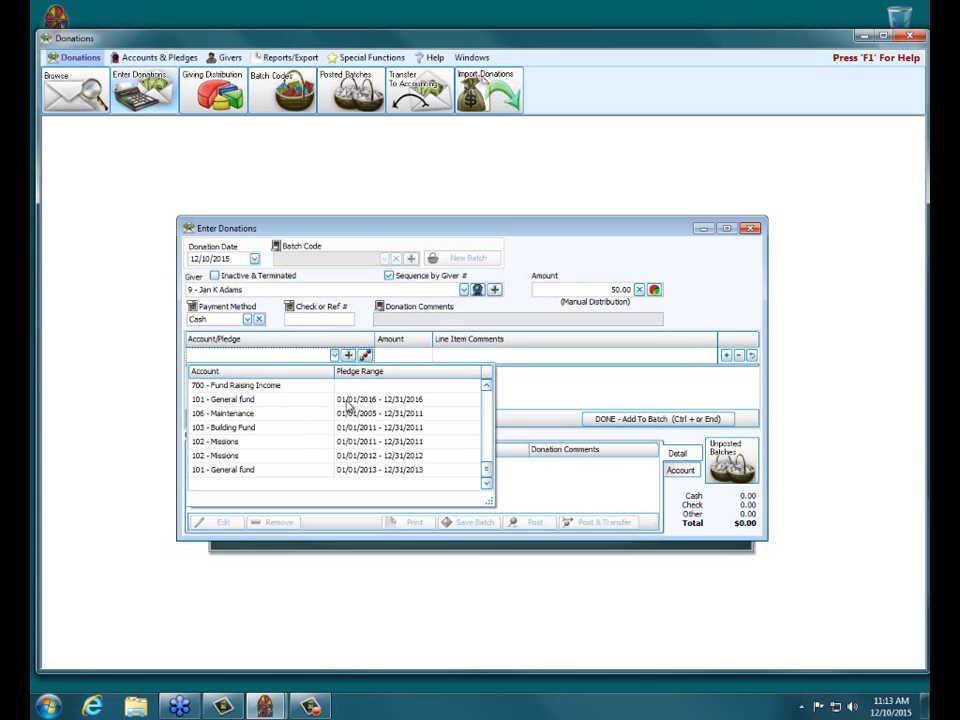
pyautogui.click(421, 400)
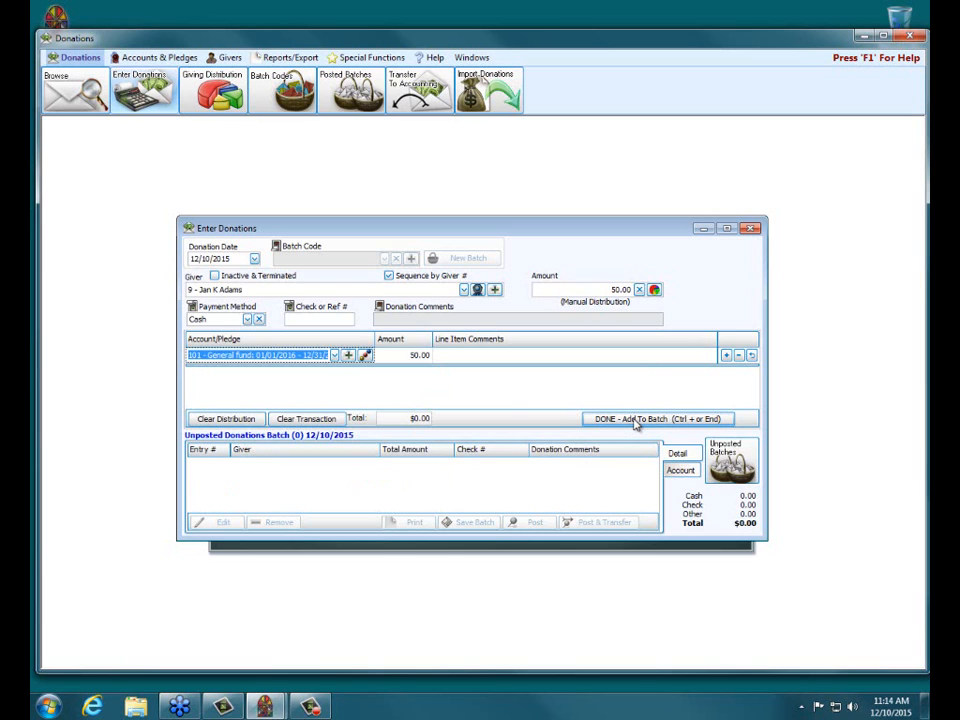
pyautogui.click(334, 356)
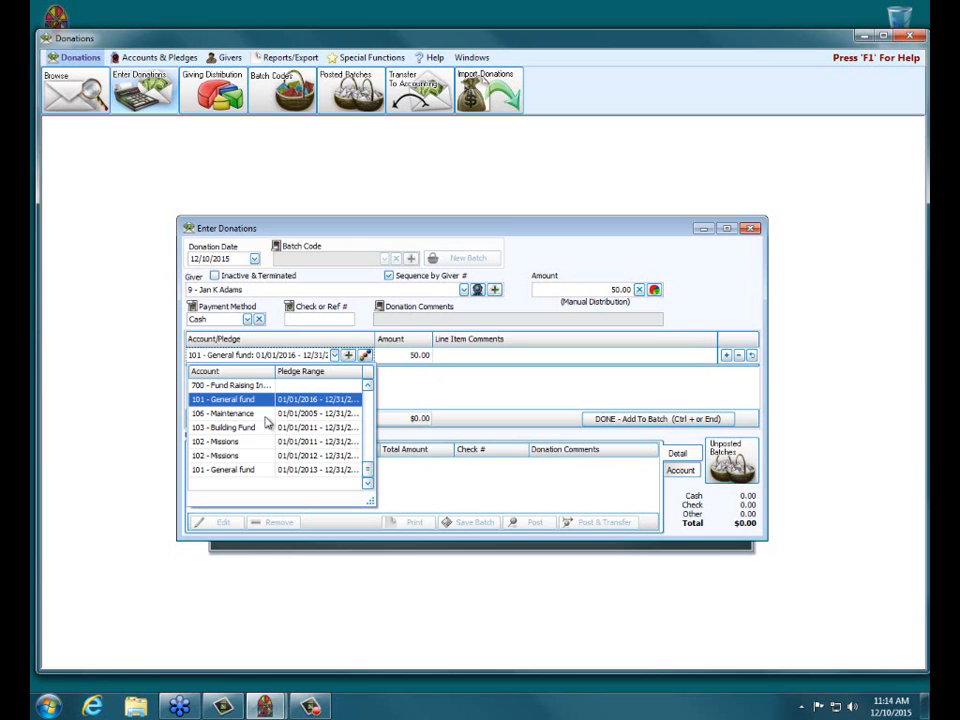
pyautogui.click(320, 401)
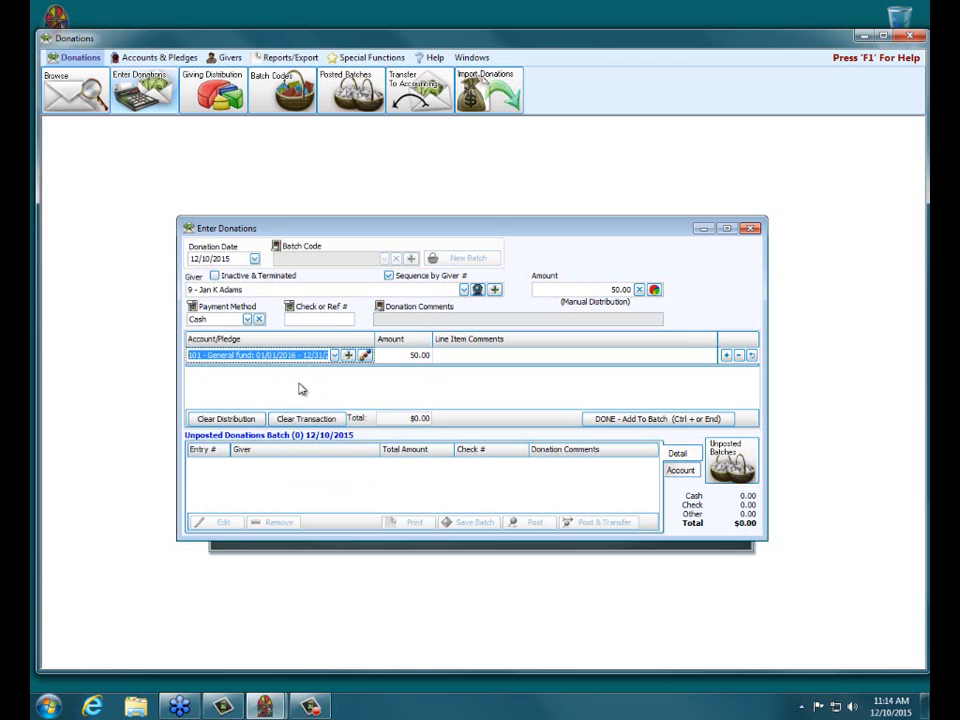
pyautogui.click(619, 422)
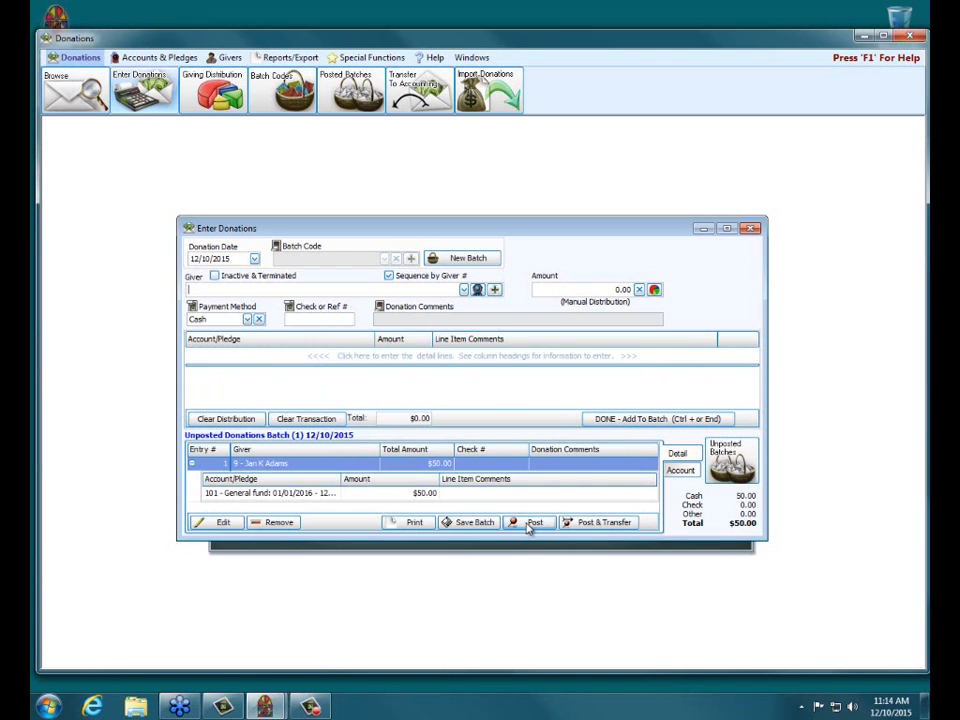
# Post the 12/10/2015 batch with transfer to accounting, accepting the non-Sunday posting date and skipping the printout
pyautogui.click(530, 522)
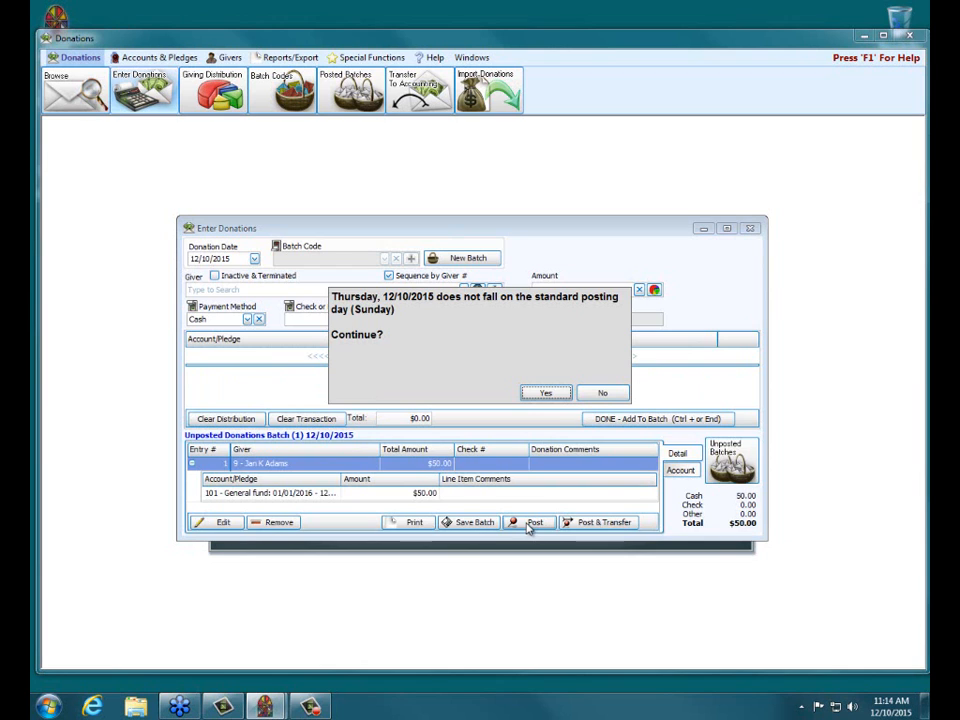
pyautogui.click(600, 394)
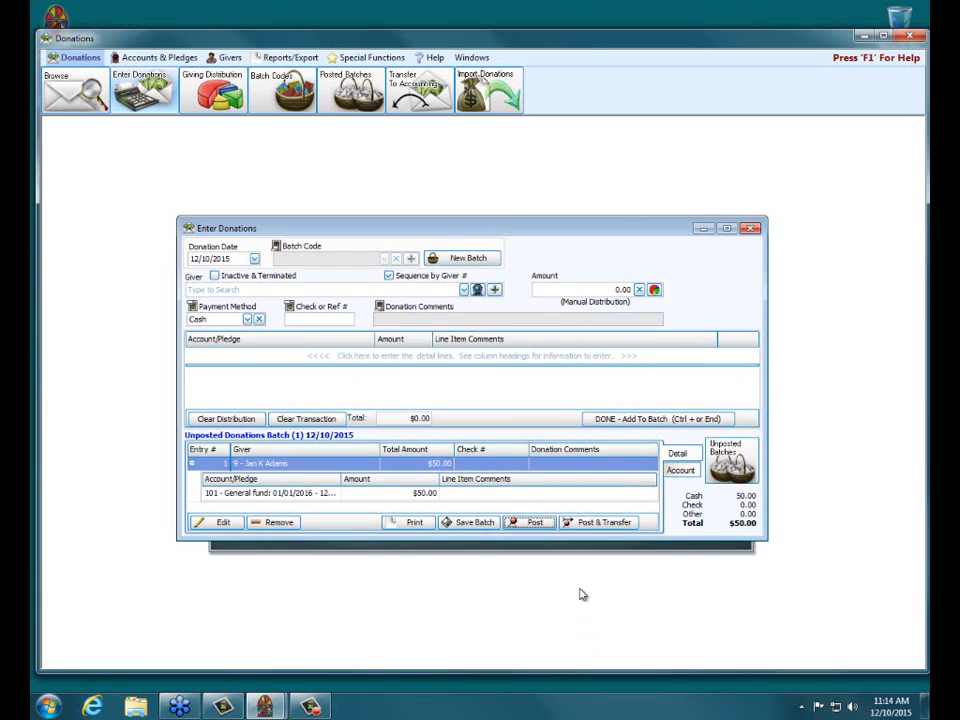
pyautogui.click(578, 525)
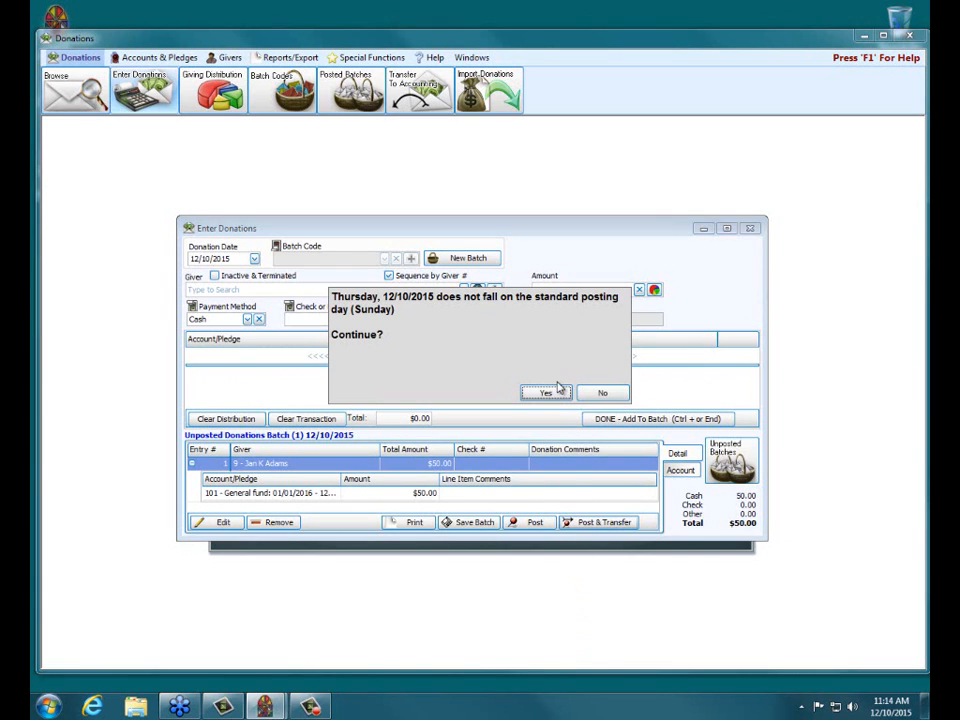
pyautogui.click(557, 394)
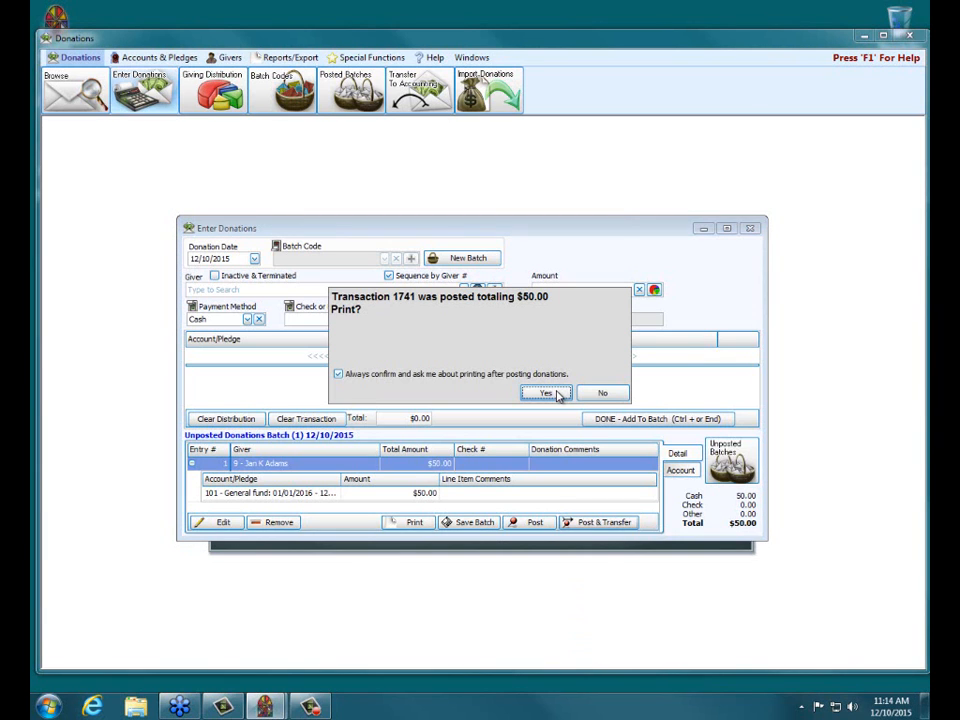
pyautogui.click(604, 393)
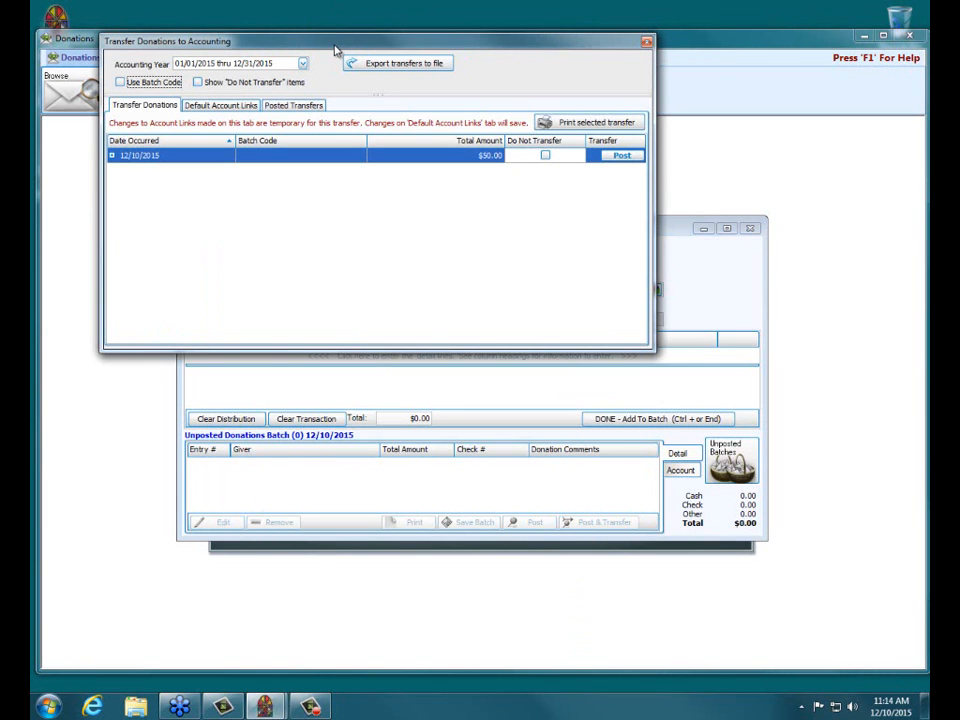
# Review the General fund's default account links, including its prepaid credit account, and expand the 12/10/2015 transfer's account details
pyautogui.moveTo(337, 48); pyautogui.dragTo(449, 179)
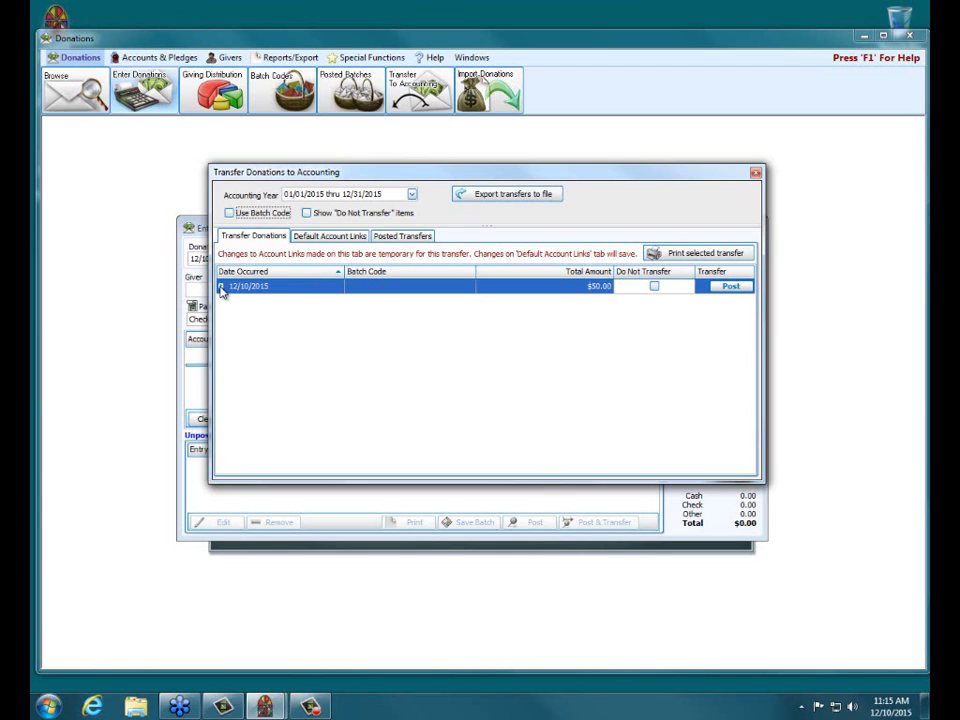
pyautogui.click(312, 242)
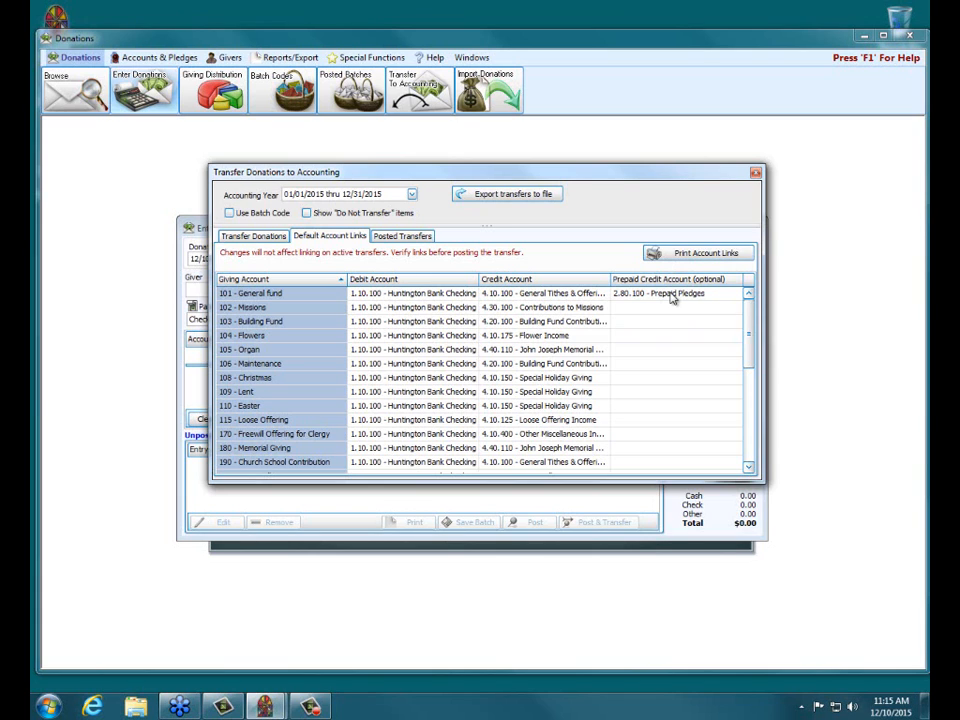
pyautogui.click(240, 240)
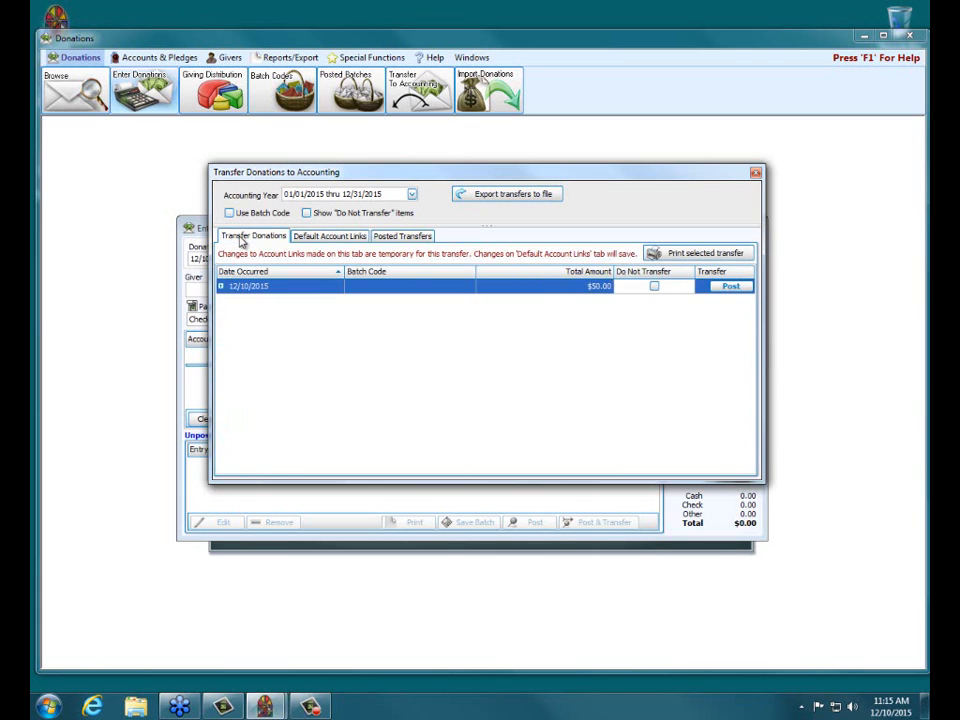
pyautogui.click(222, 287)
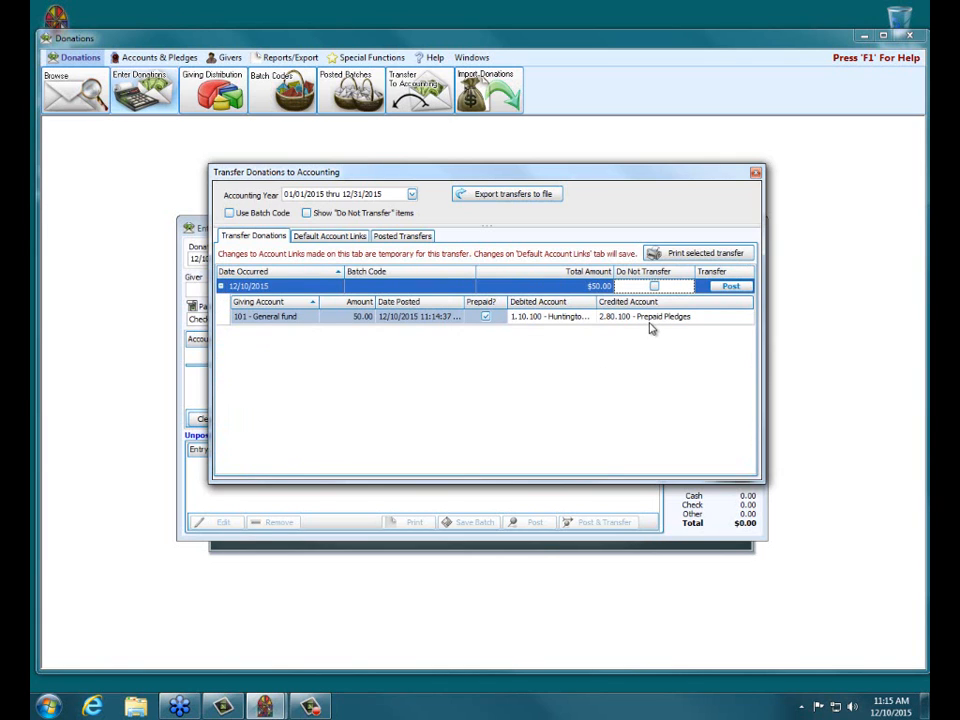
# Post the 12/10/2015 donation transfer to accounting and close the transfer window
pyautogui.click(728, 287)
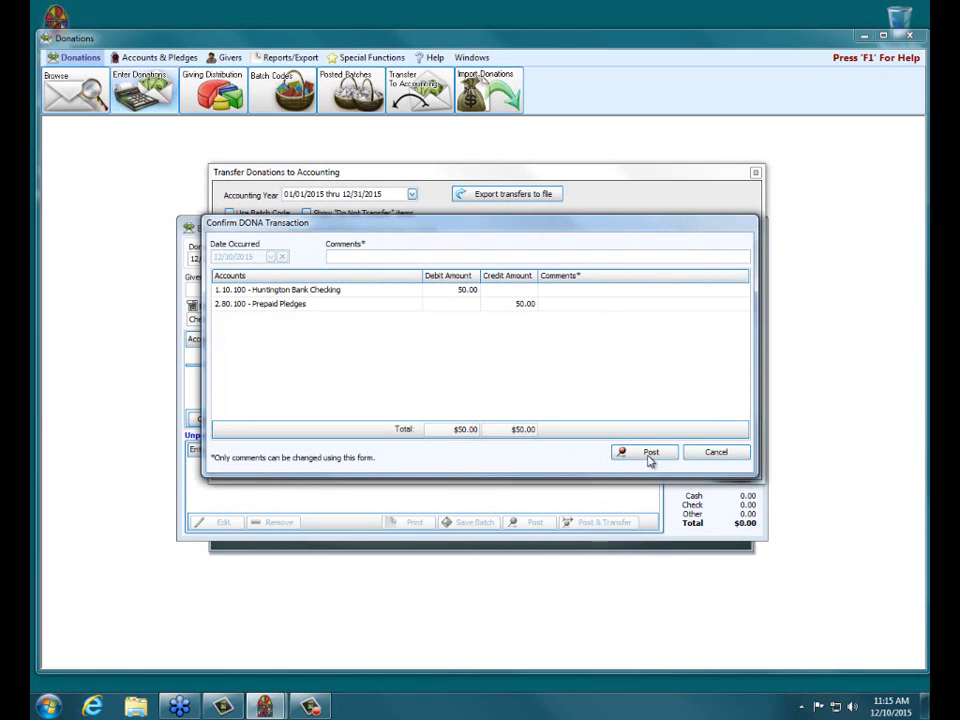
pyautogui.click(649, 454)
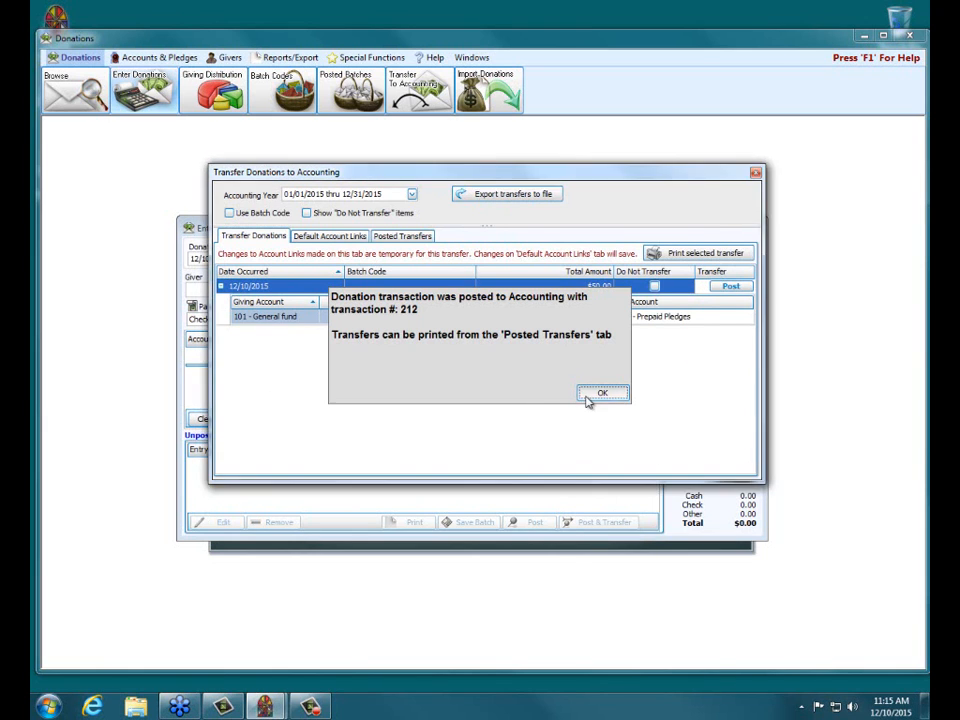
pyautogui.click(592, 396)
pyautogui.click(755, 172)
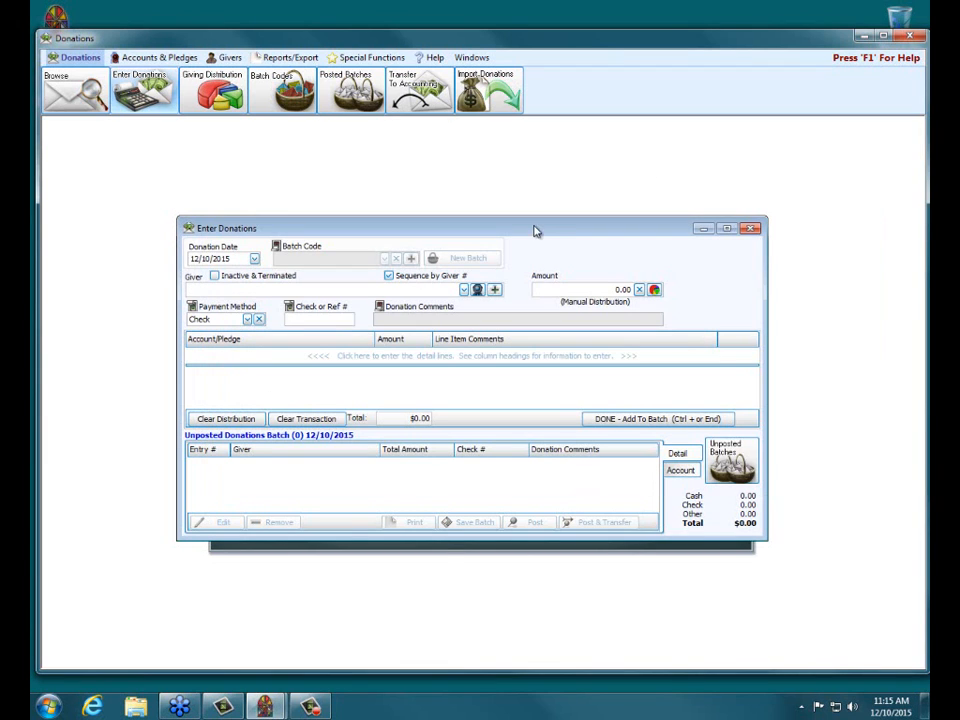
# Set the donation date for the next batch to Sunday, 01/03/2016
pyautogui.click(255, 259)
pyautogui.click(297, 275)
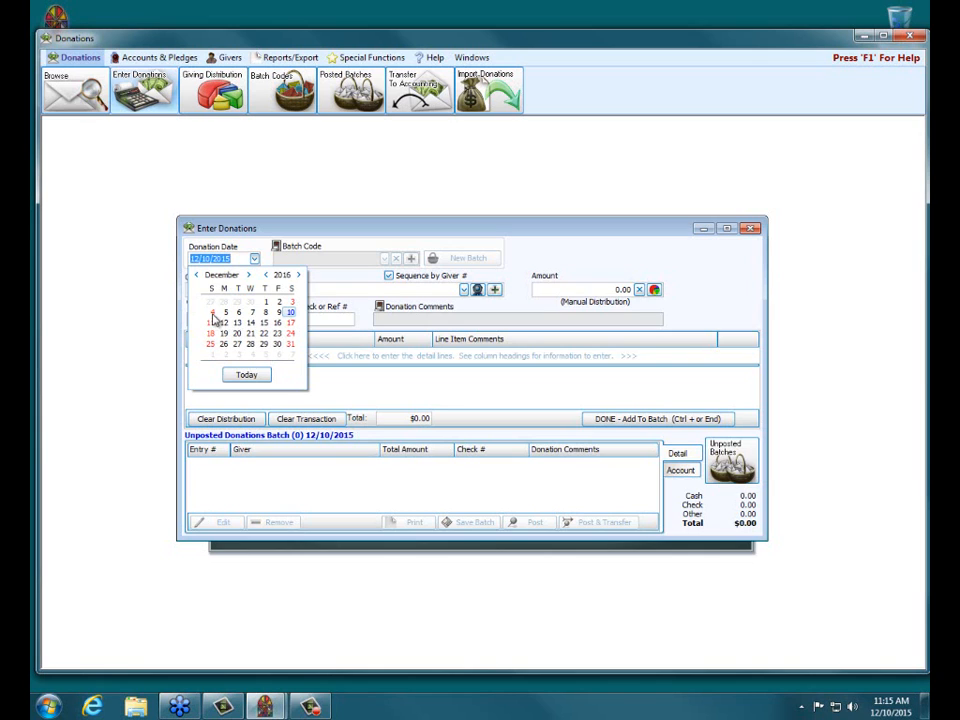
pyautogui.click(249, 275)
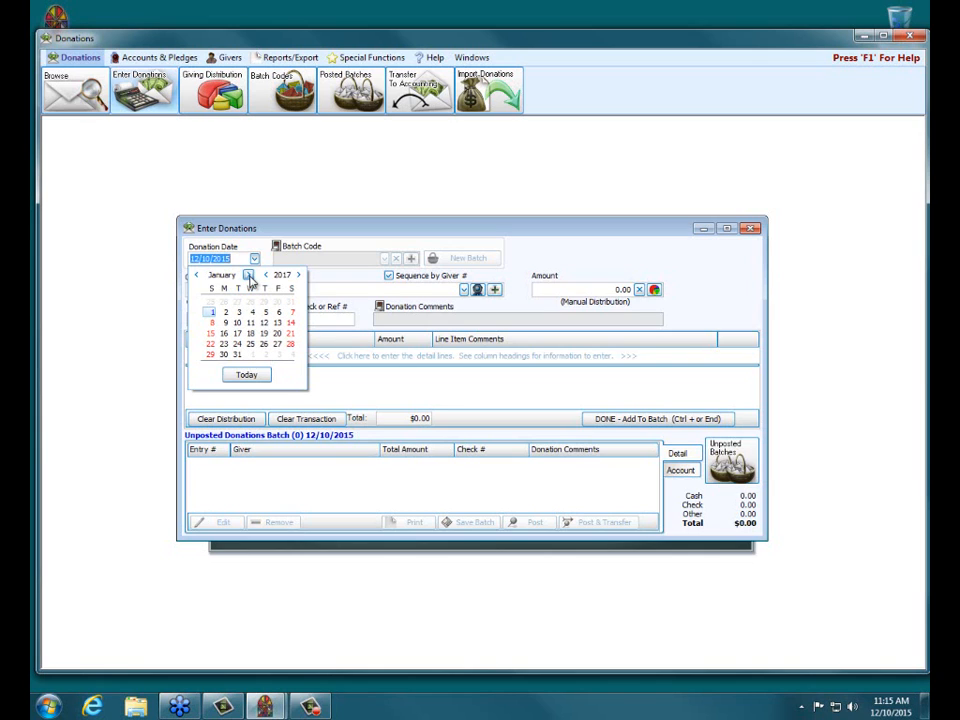
pyautogui.click(266, 275)
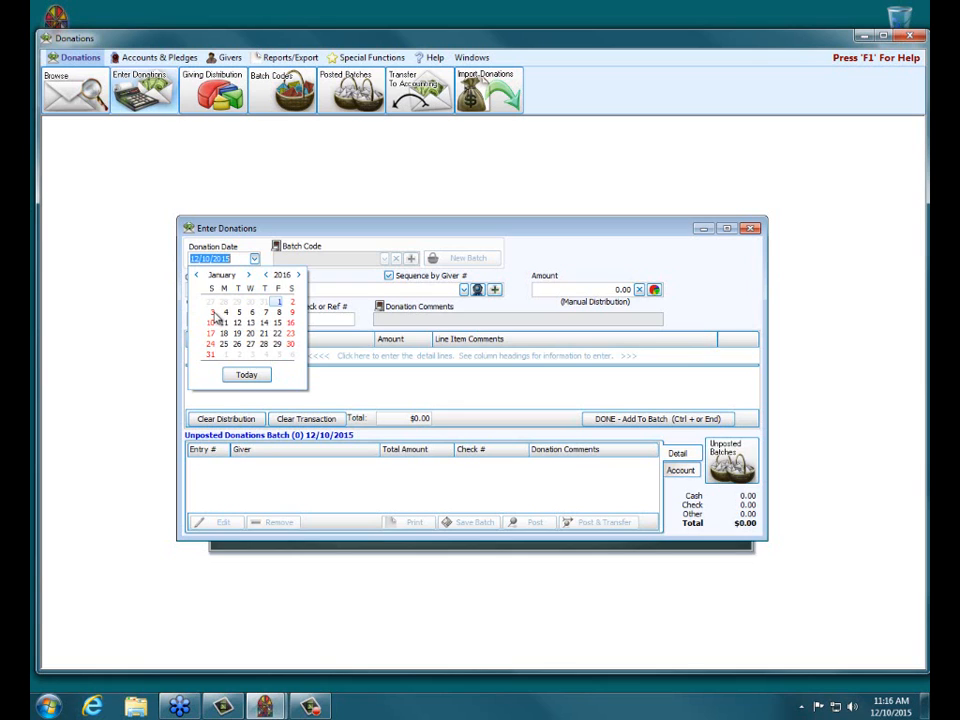
pyautogui.click(212, 313)
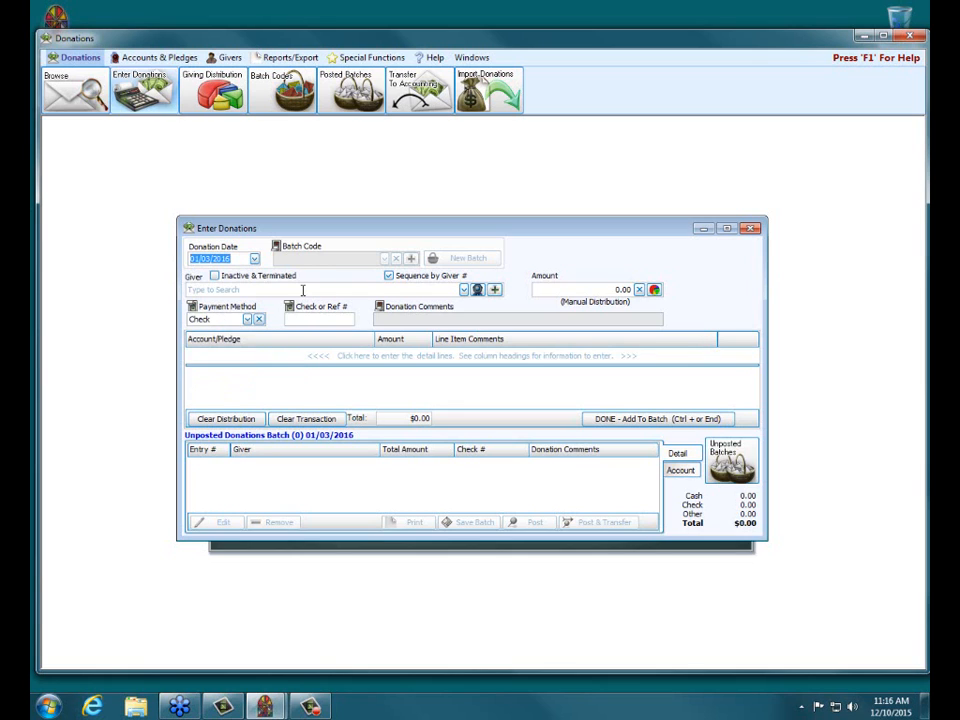
# Select the same giver as before and enter a 100.00 donation paid by check number 123
pyautogui.click(463, 289)
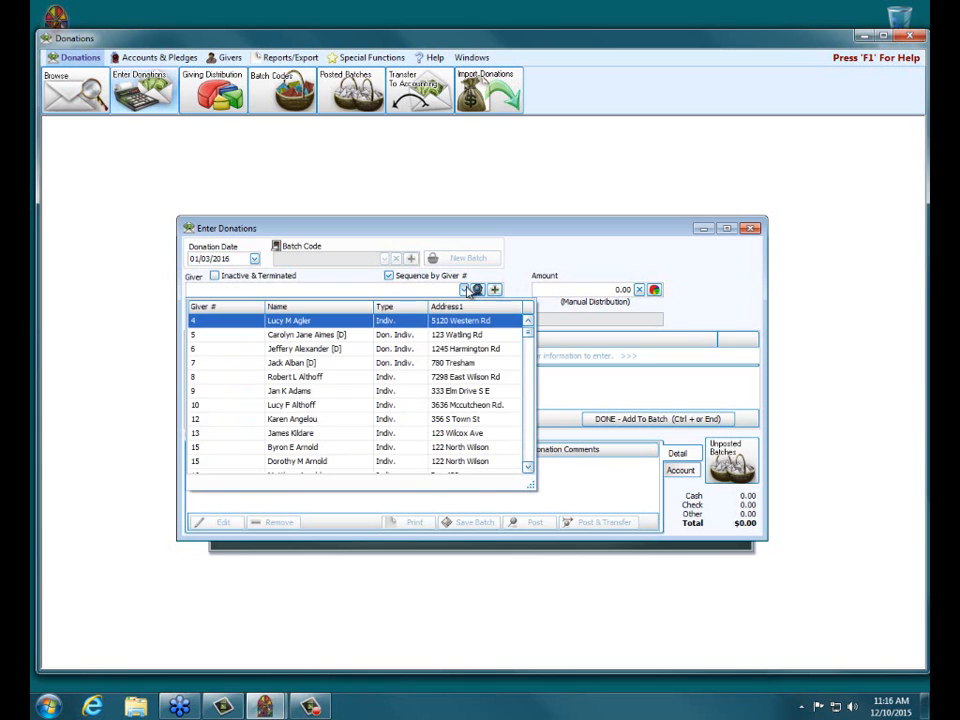
pyautogui.click(292, 392)
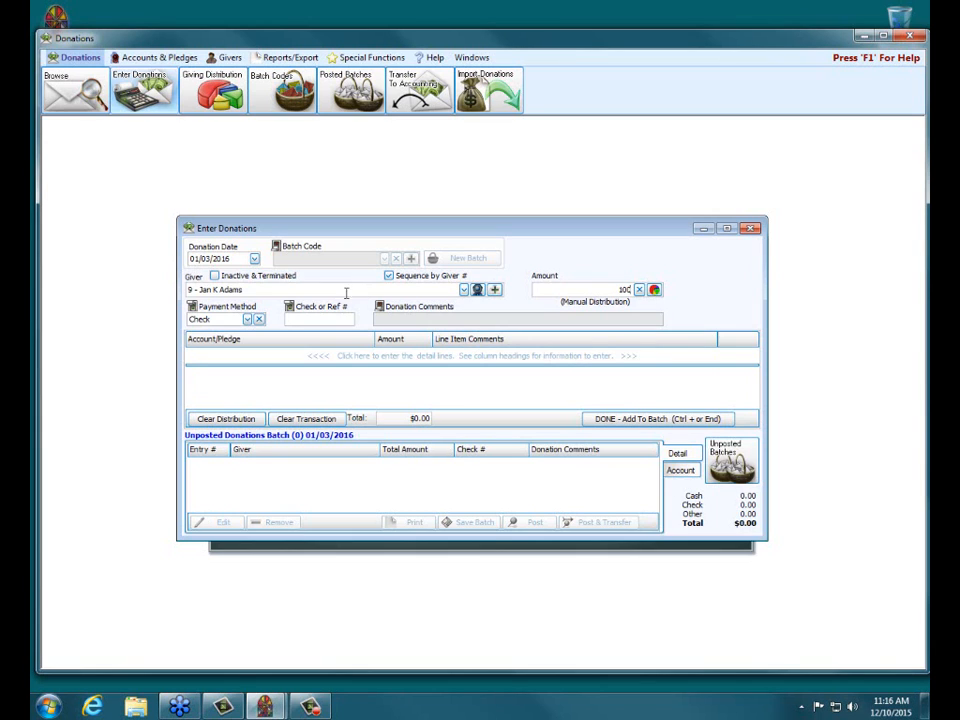
pyautogui.click(325, 320)
# Look through the listed pledge ranges and assign the 100.00 donation to the Current pledge of 101 - General fund
pyautogui.click(304, 358)
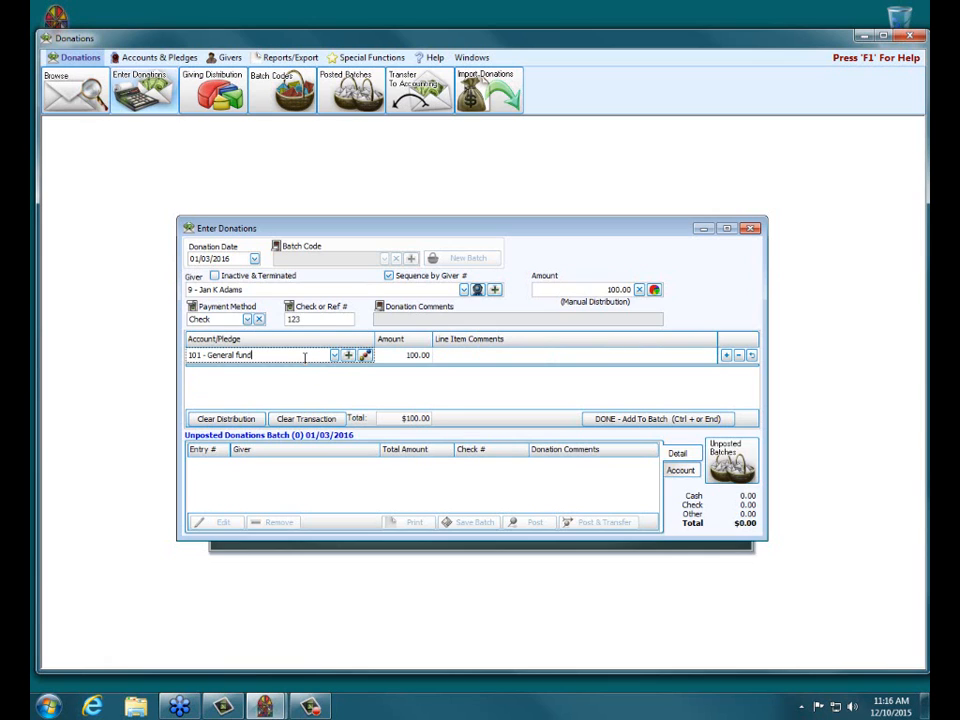
pyautogui.click(334, 356)
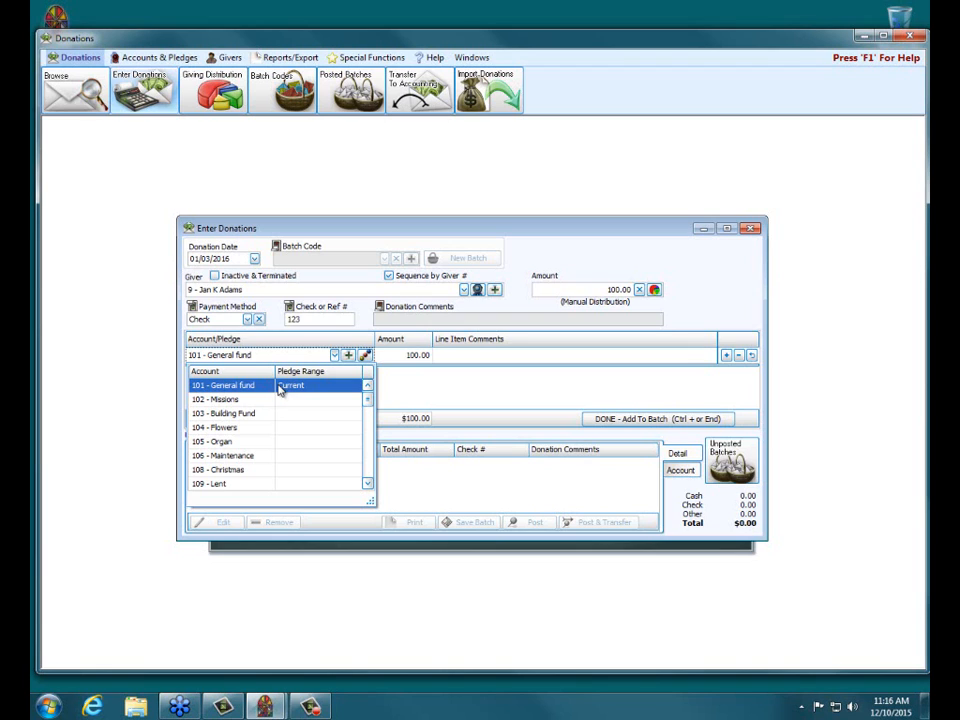
pyautogui.click(367, 474)
pyautogui.click(367, 474)
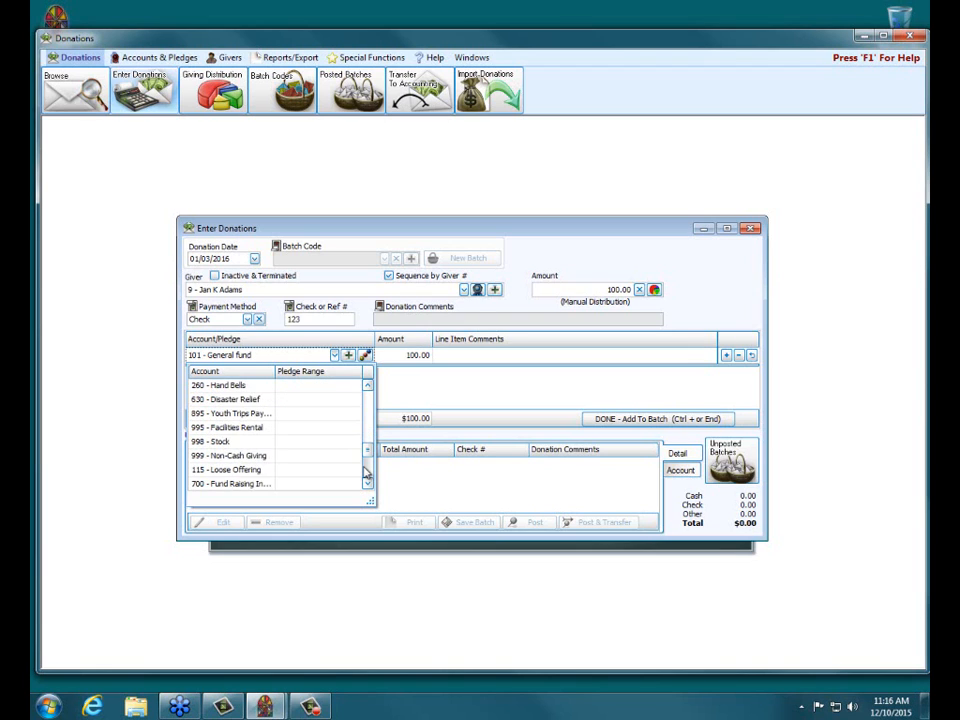
pyautogui.click(367, 476)
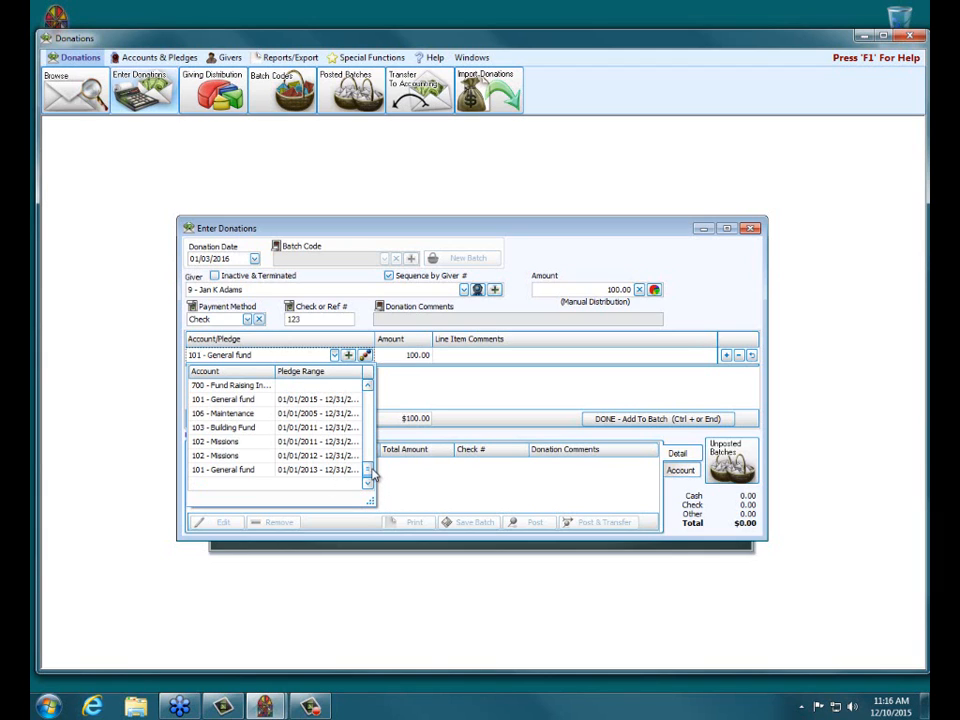
pyautogui.moveTo(368, 470); pyautogui.dragTo(372, 387)
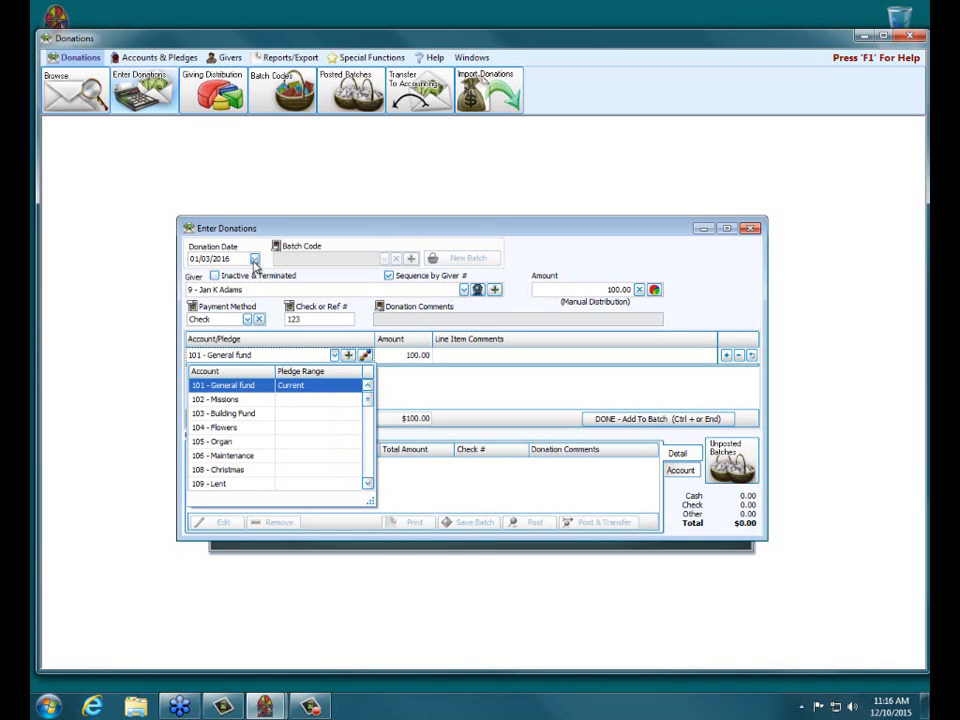
pyautogui.click(247, 390)
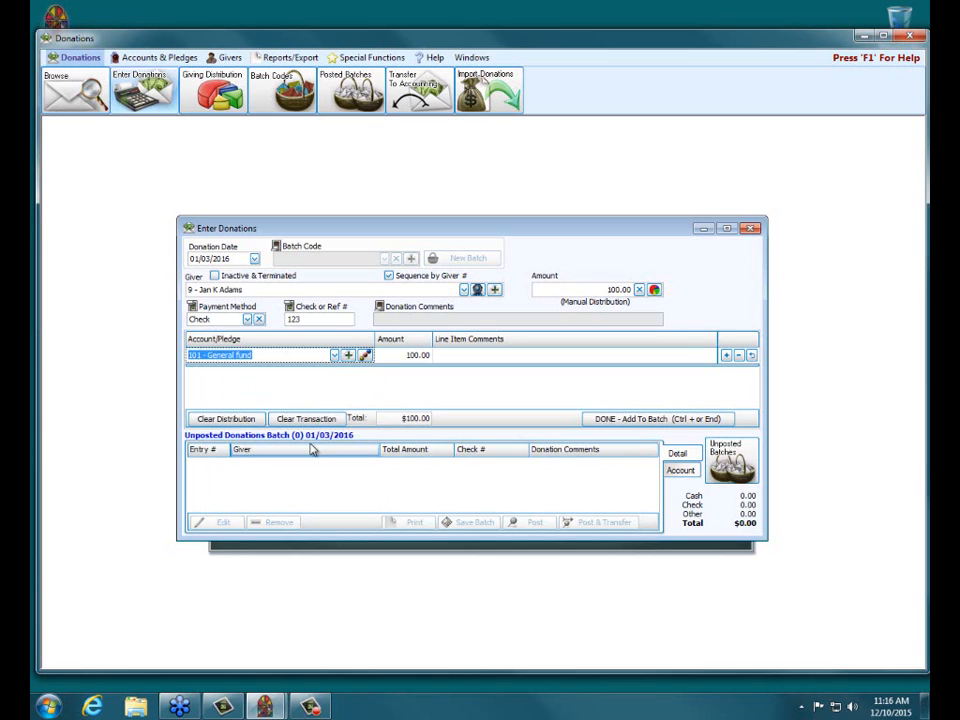
# Add the 100.00 donation to the batch, post it for transfer without printing, and check which accounting years the transfer offers
pyautogui.click(604, 424)
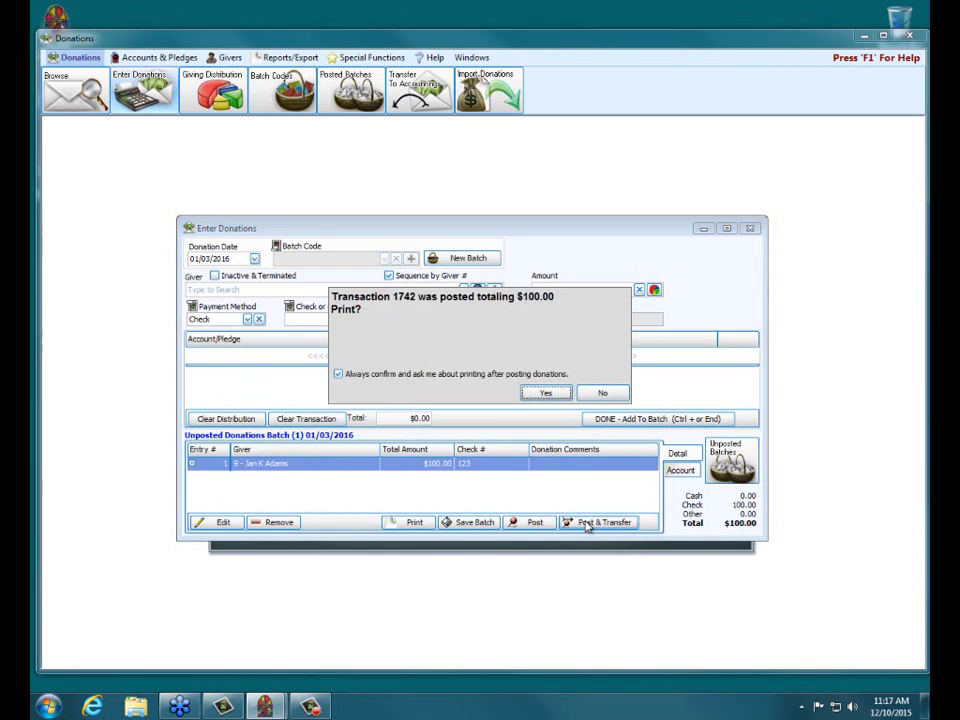
pyautogui.click(598, 396)
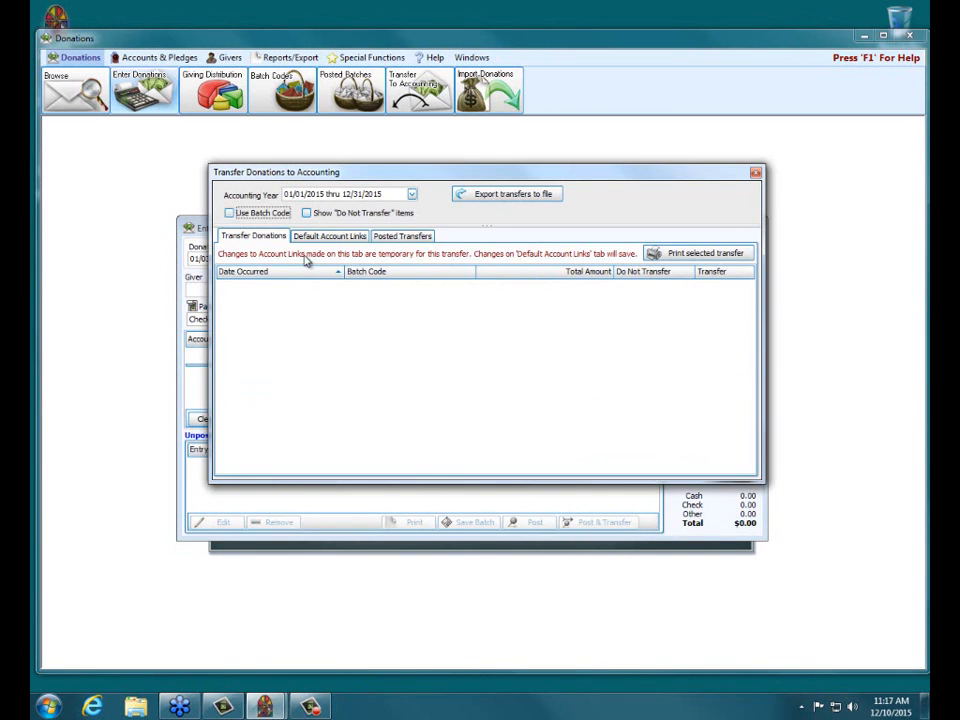
pyautogui.click(412, 194)
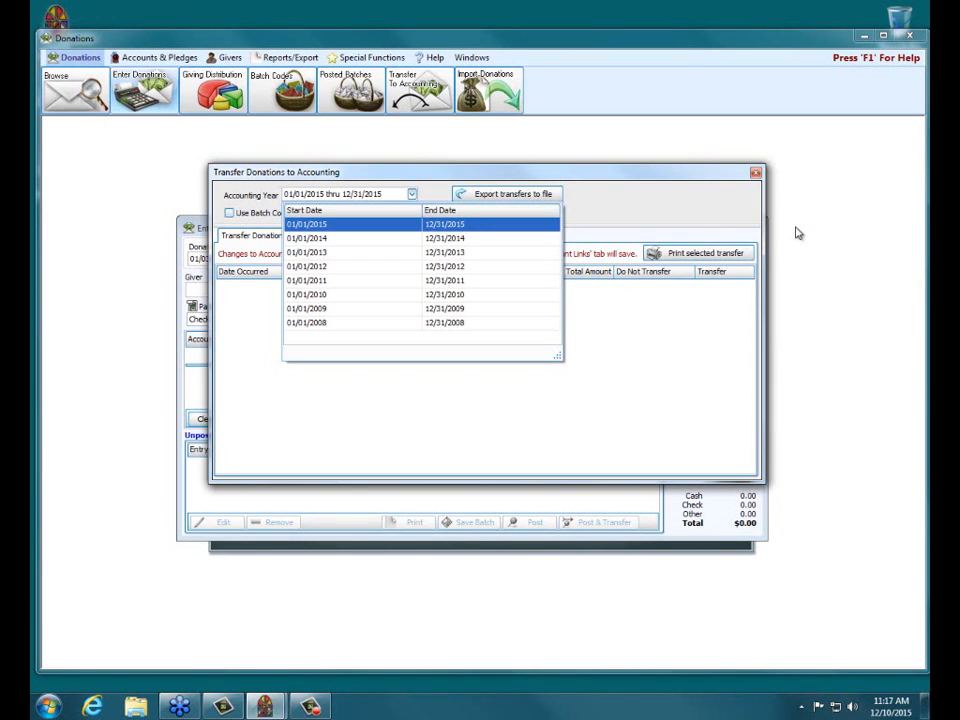
pyautogui.click(756, 172)
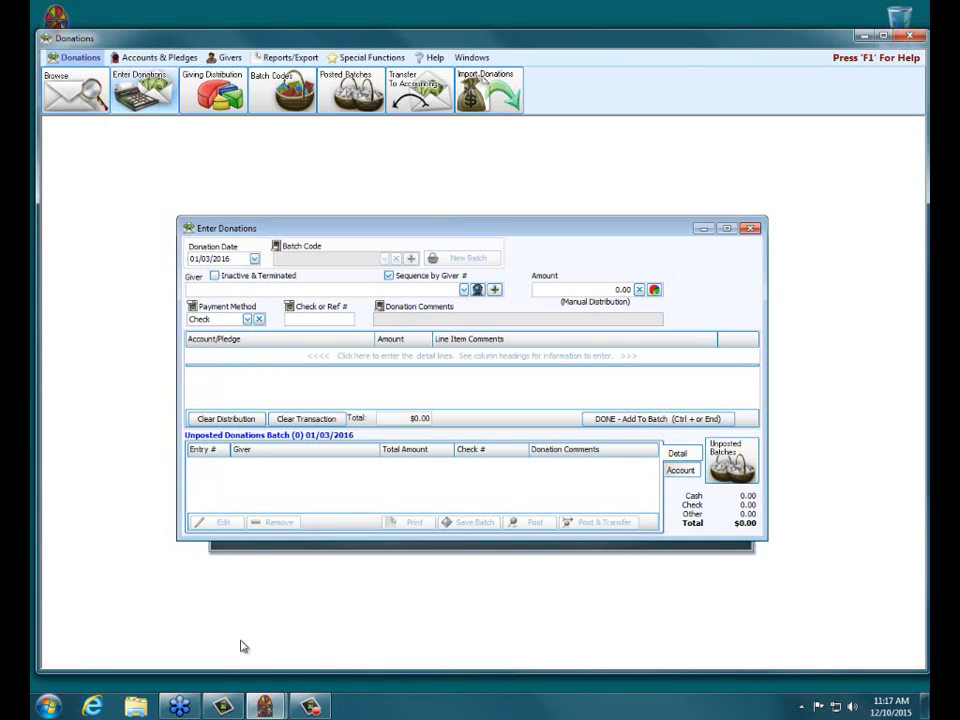
# Switch to Accounting and create the January - December 2016 accounting year, copying the 2015 chart of accounts and budgets
pyautogui.moveTo(265, 704)
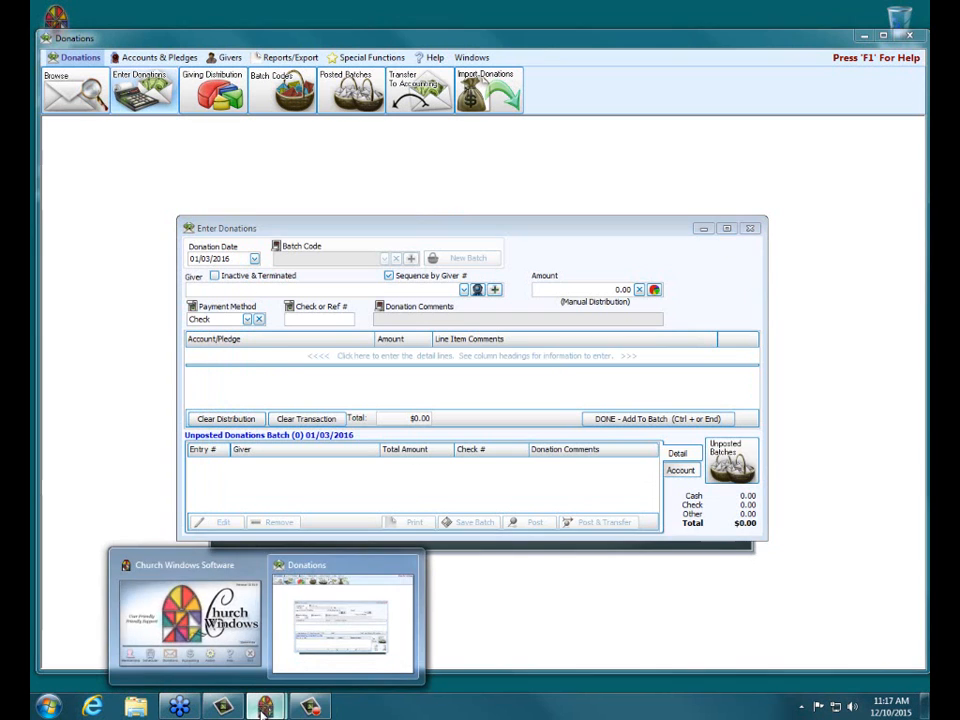
pyautogui.click(197, 655)
pyautogui.click(467, 479)
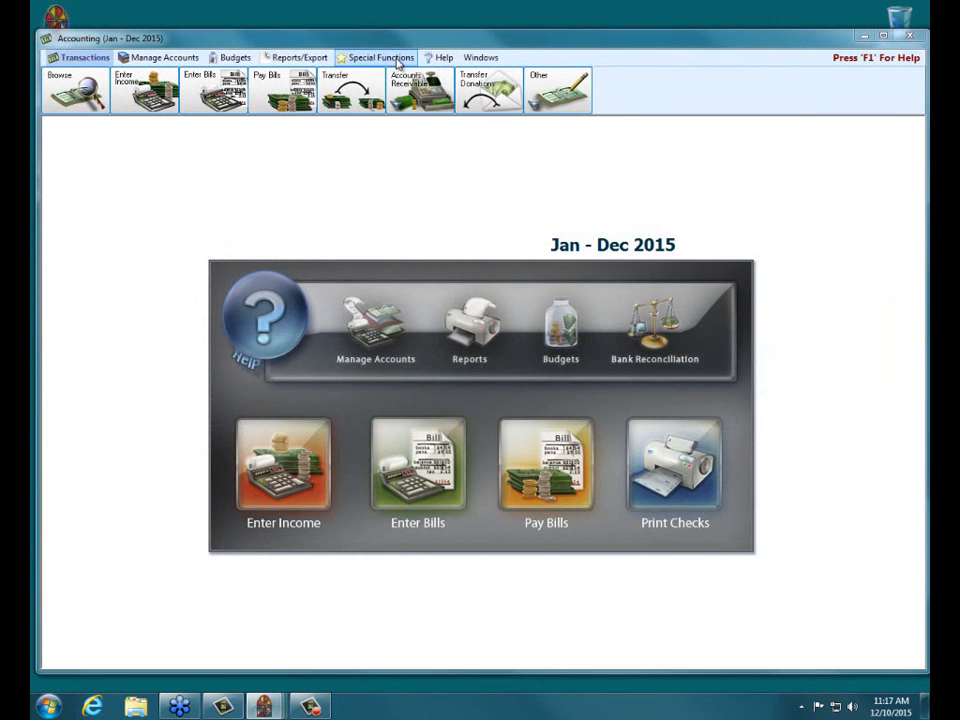
pyautogui.click(398, 60)
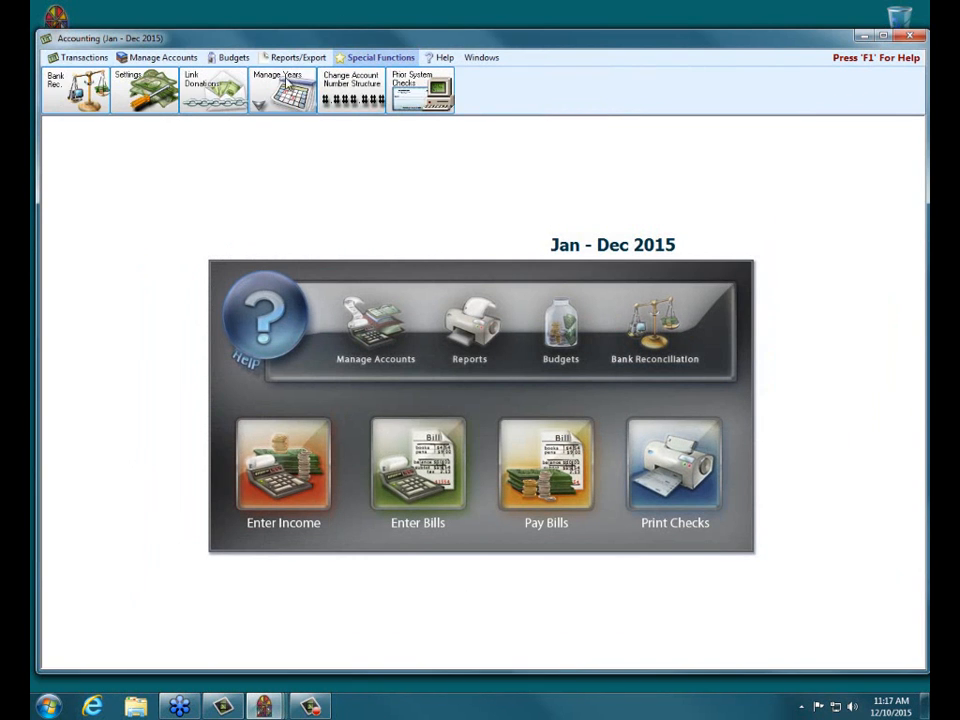
pyautogui.click(268, 92)
pyautogui.click(293, 140)
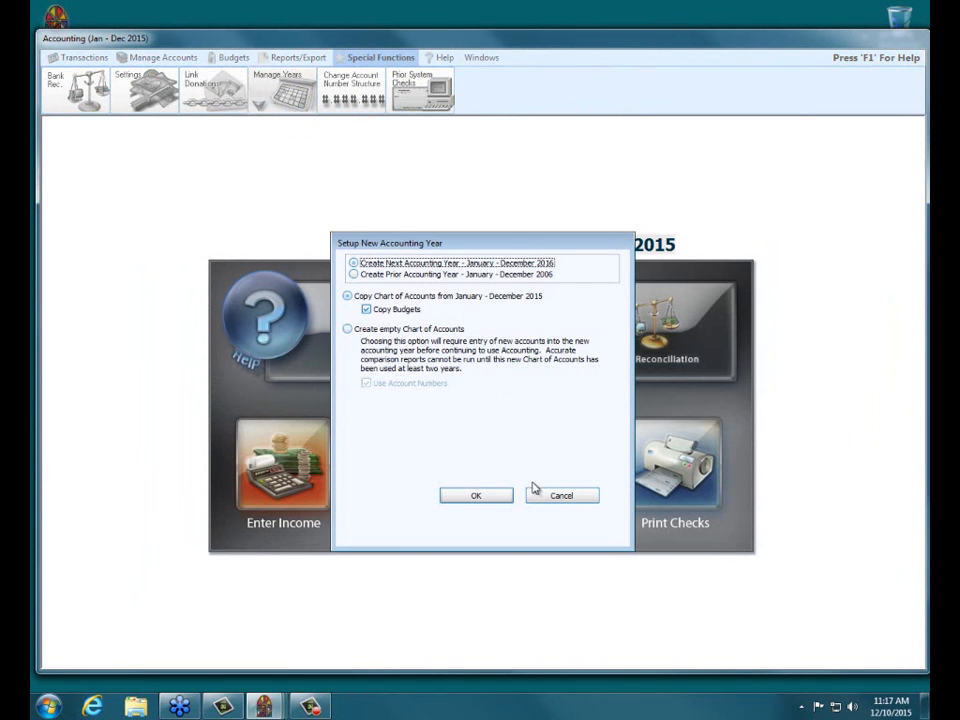
pyautogui.click(492, 497)
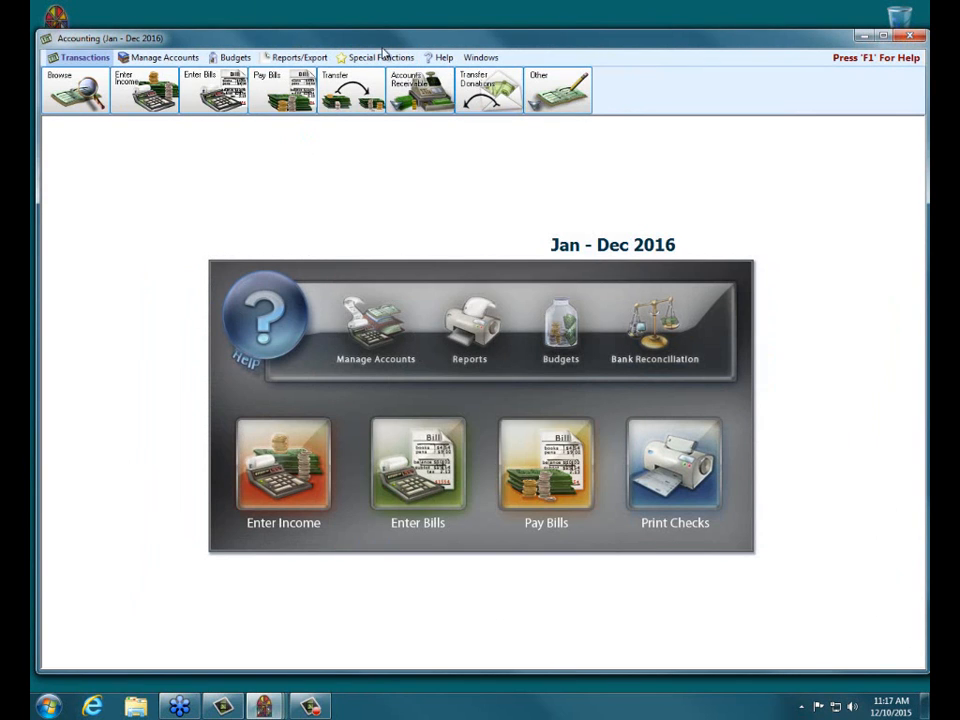
# Exit Accounting, return to Donations and close the donation entry window
pyautogui.click(920, 37)
pyautogui.click(562, 395)
pyautogui.moveTo(263, 706)
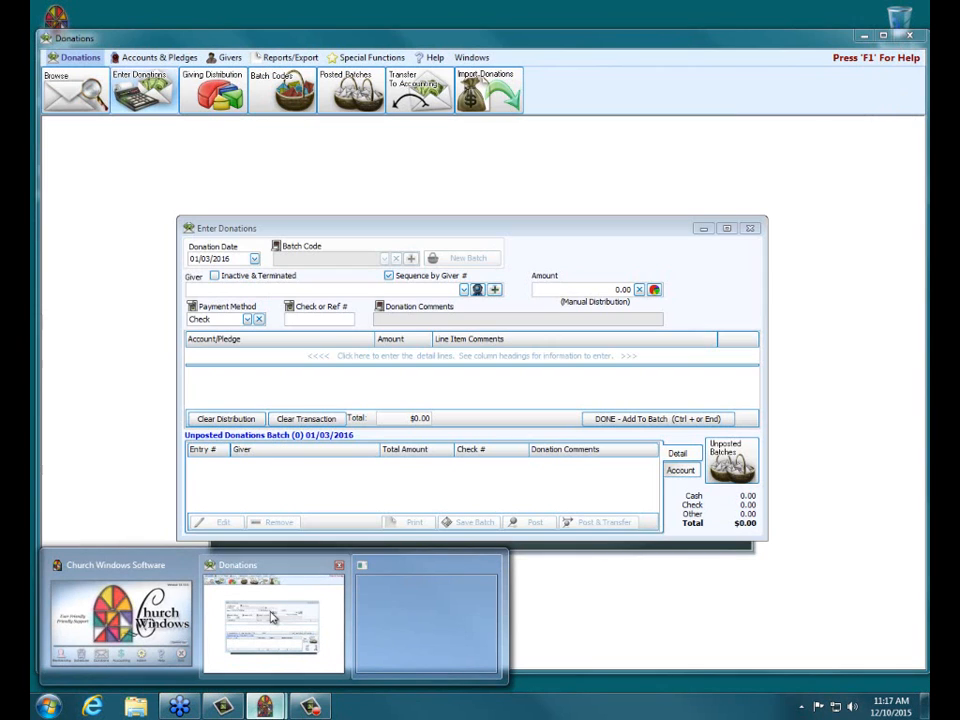
pyautogui.click(279, 566)
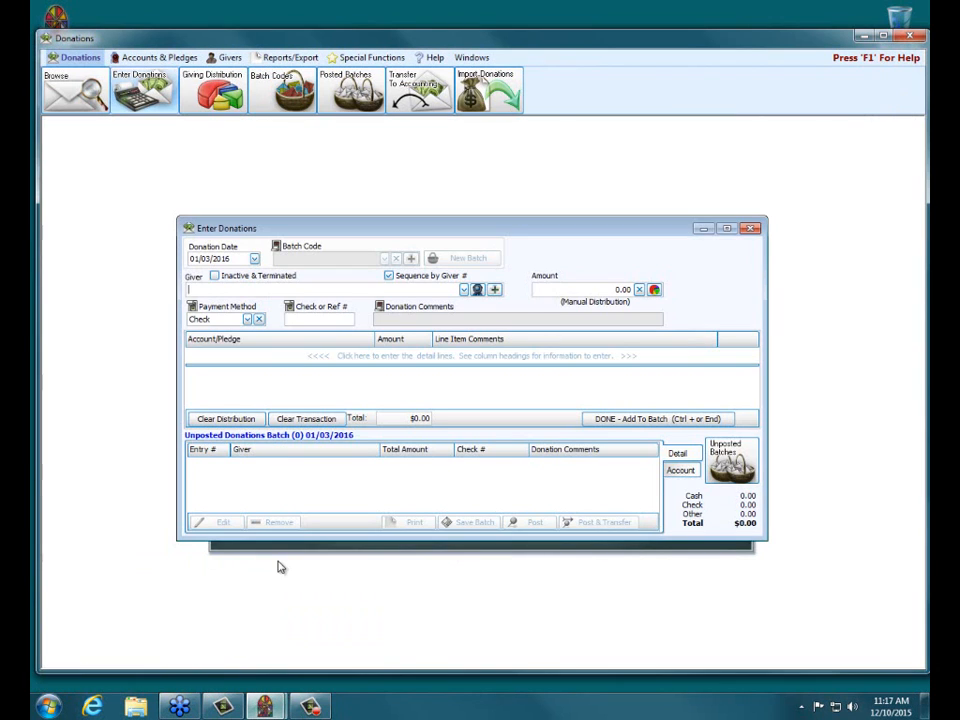
pyautogui.click(751, 228)
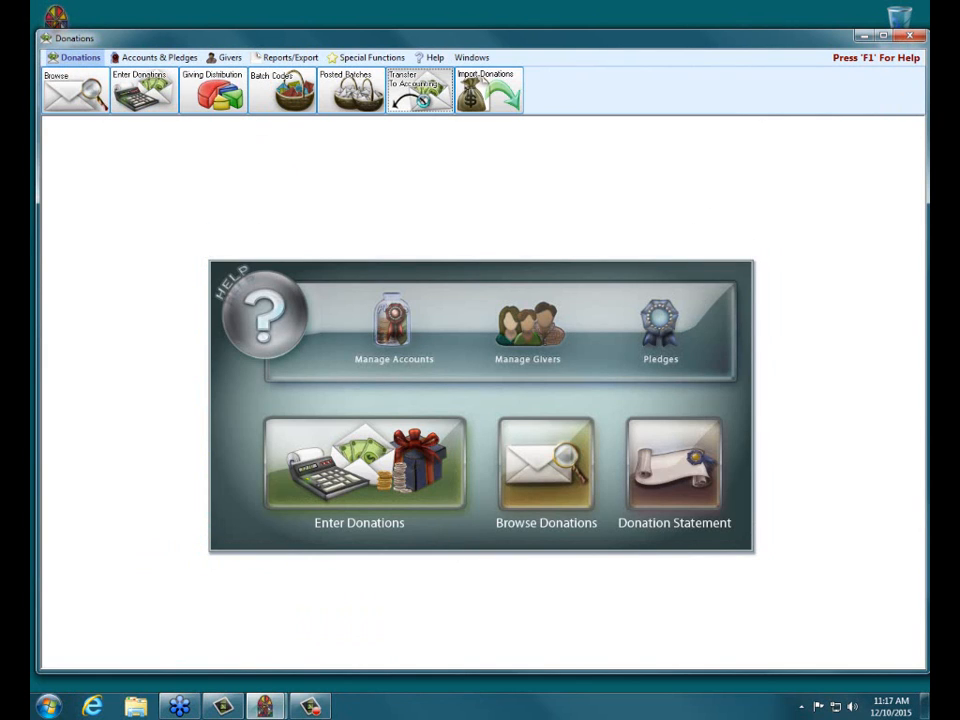
# Select accounting year 01/01/2016 thru 12/31/2016 for the donation transfer and examine the 01/03/2016 batch's account details without posting it
pyautogui.click(421, 98)
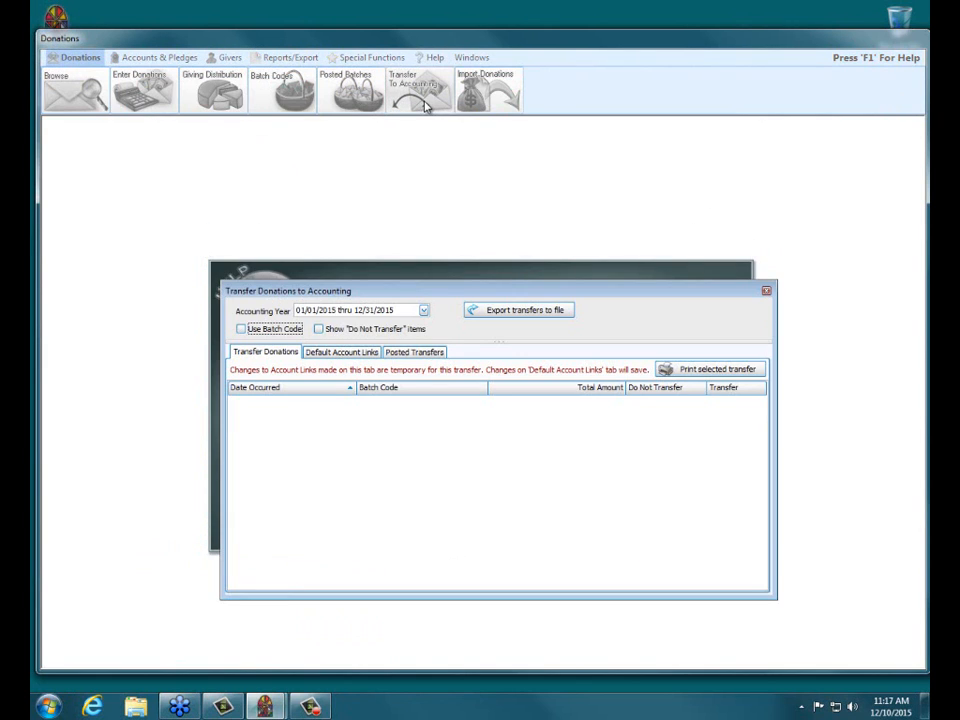
pyautogui.click(425, 311)
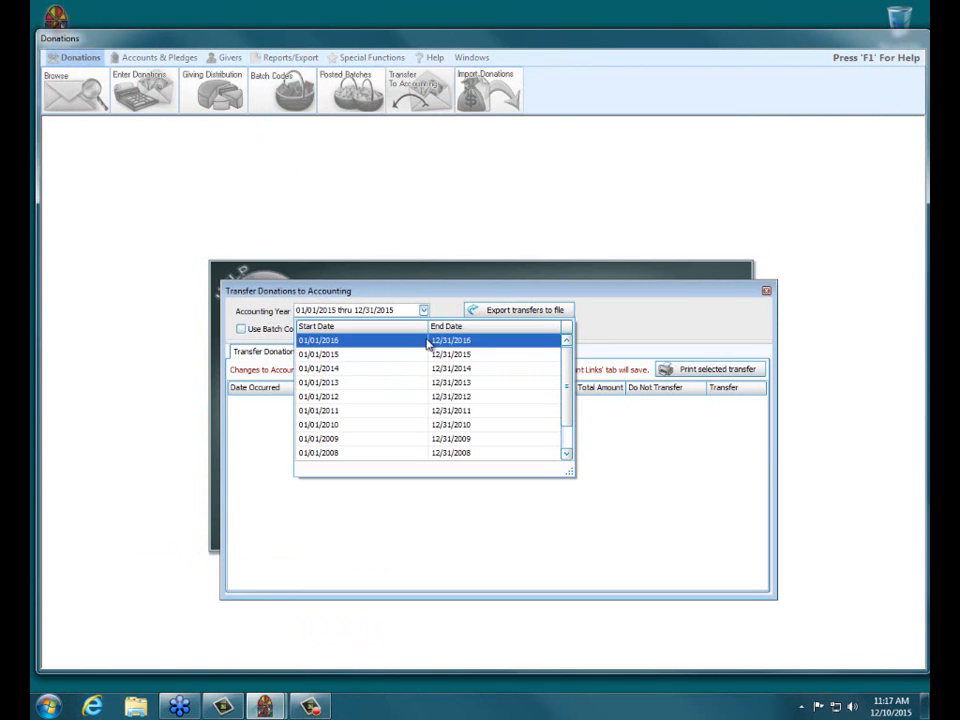
pyautogui.click(435, 340)
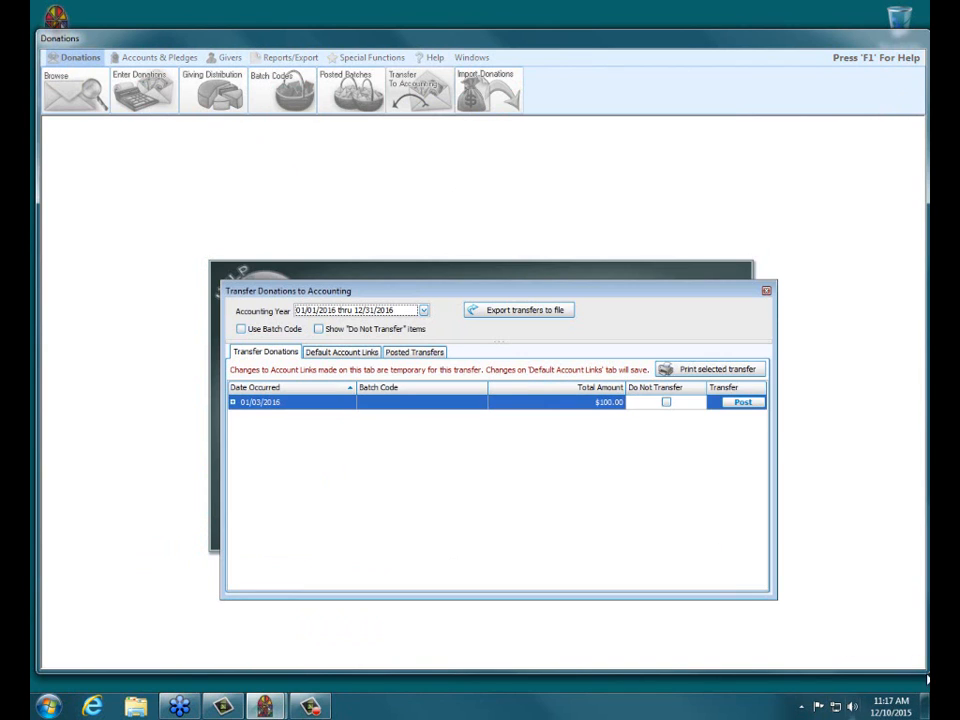
pyautogui.moveTo(893, 712)
pyautogui.moveTo(430, 301); pyautogui.dragTo(418, 265)
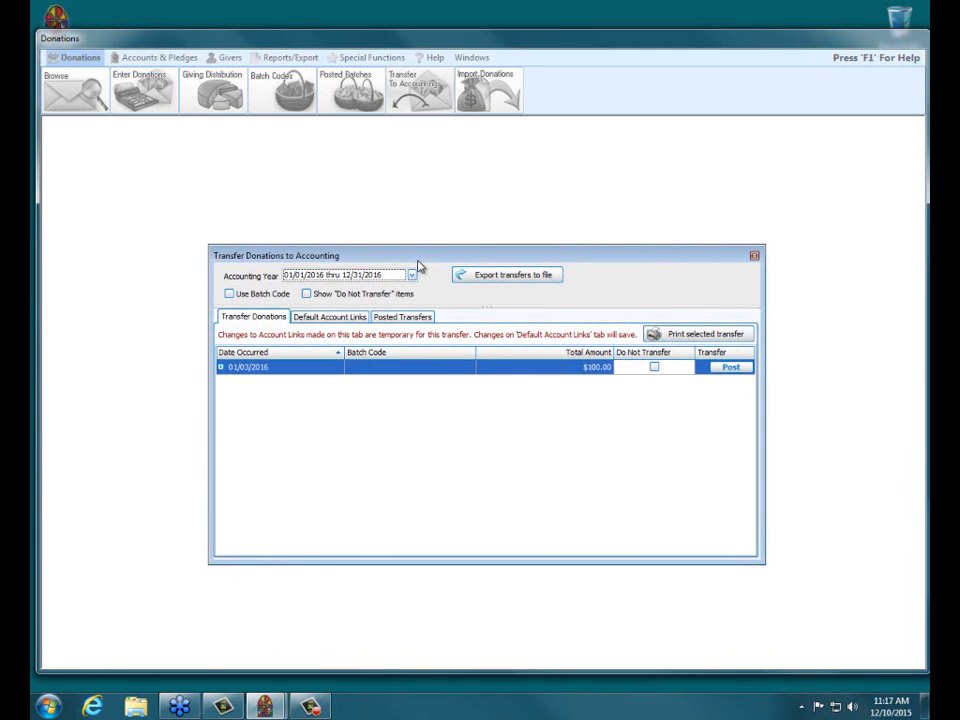
pyautogui.click(221, 367)
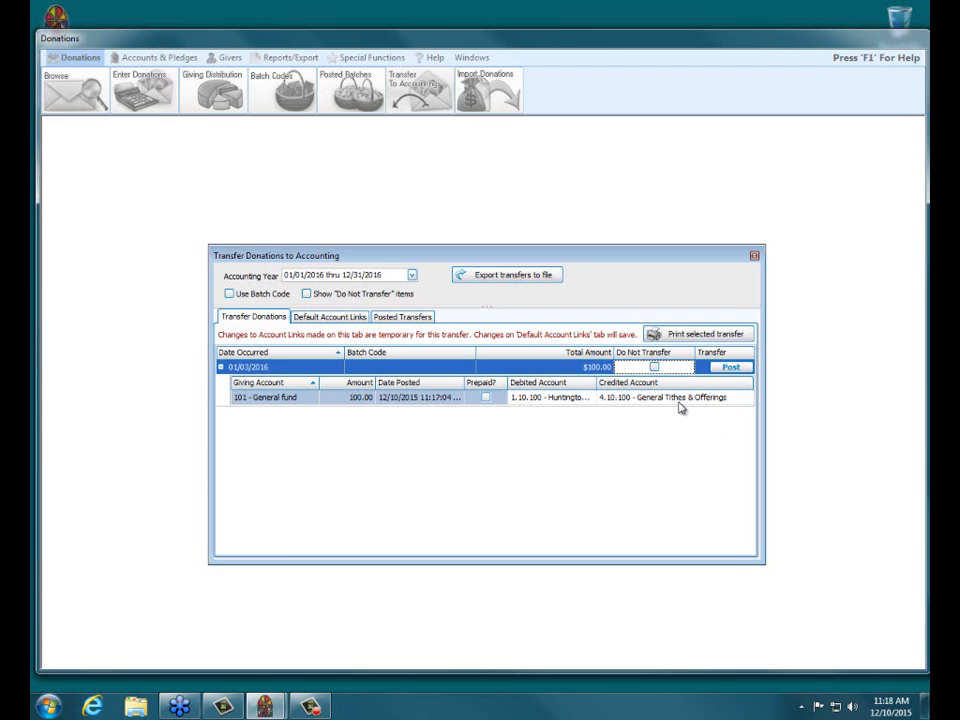
pyautogui.click(754, 255)
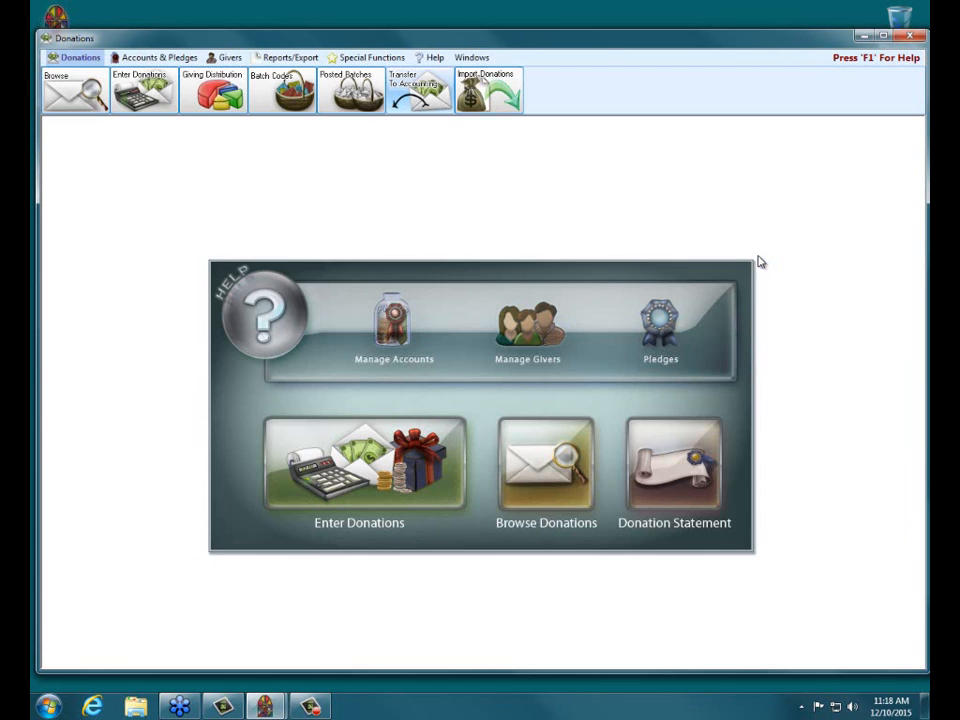
# Switch to Internet Explorer and open the Donations New Year Steps document from the Church Windows site's New Year Prep & Help page
pyautogui.click(92, 707)
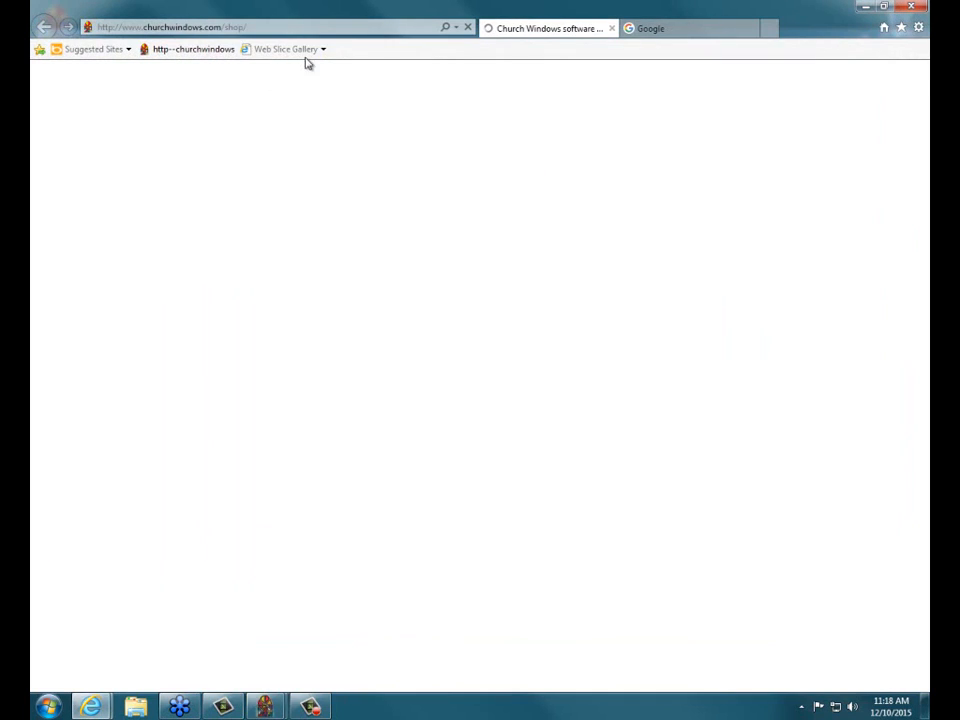
pyautogui.scroll(-5, 56, 360)
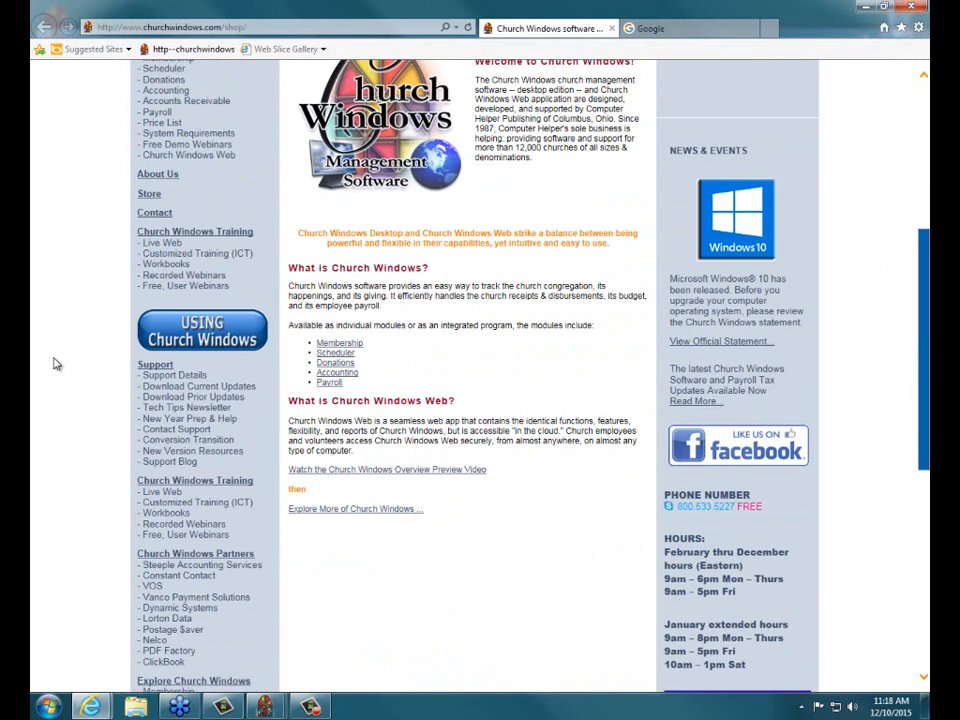
pyautogui.click(148, 421)
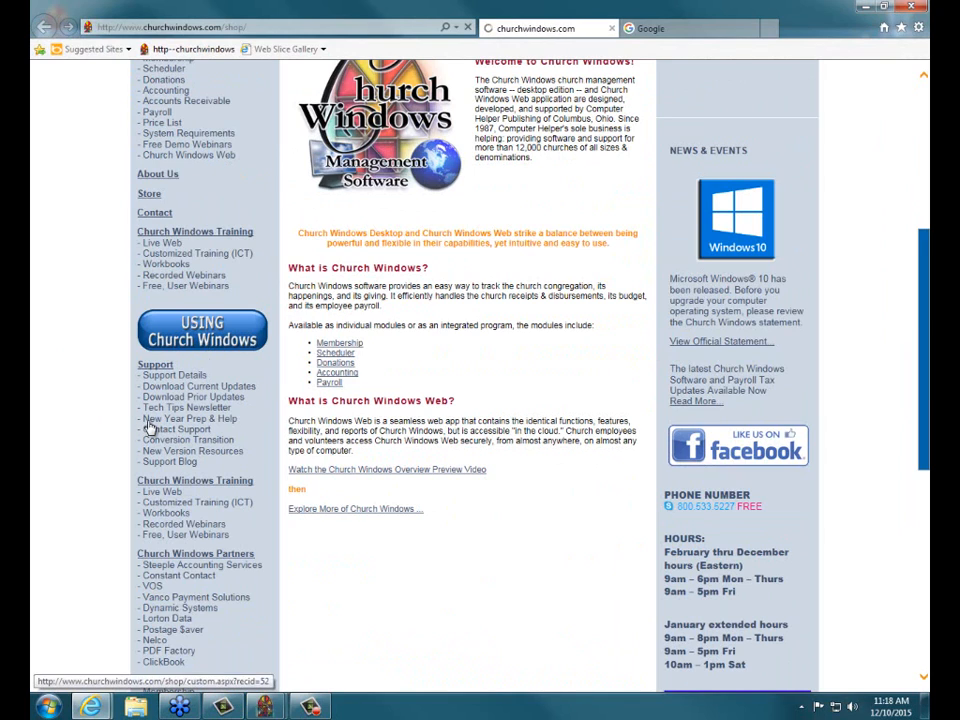
pyautogui.scroll(-4, 581, 489)
pyautogui.scroll(-1, 581, 489)
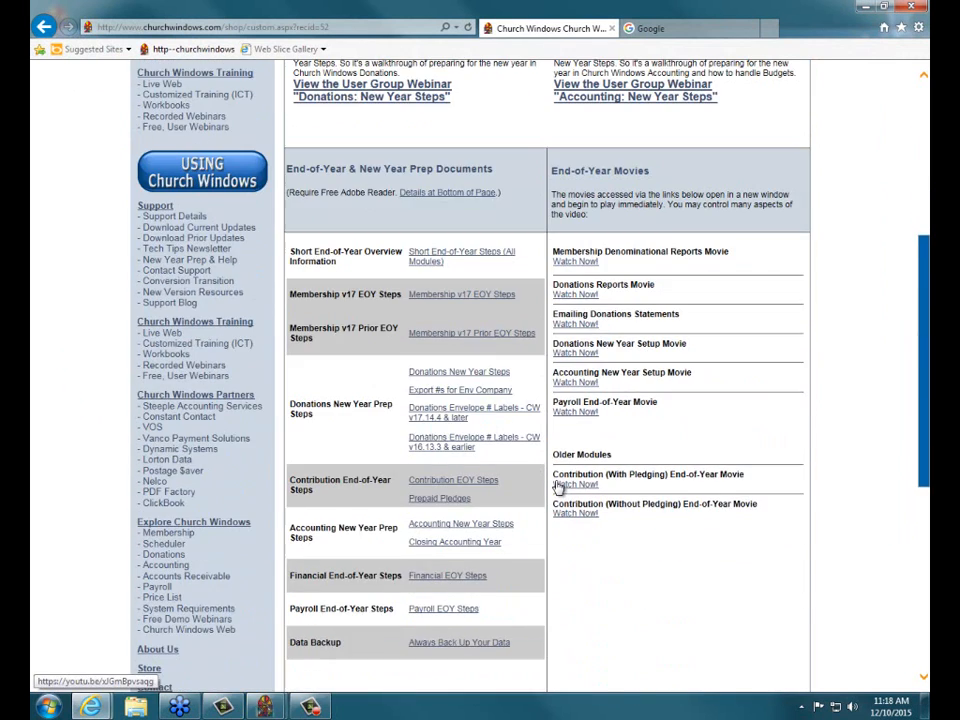
pyautogui.click(421, 376)
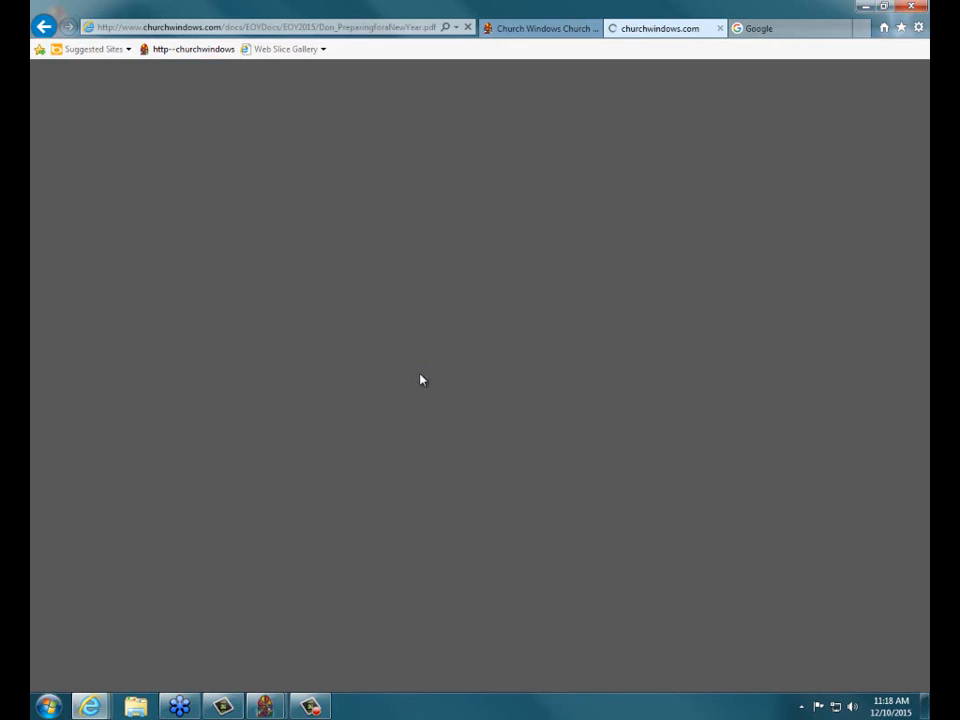
# Read through the Preparing for a New Year document, covering giver numbers, envelope labels, new campaigns and prepaid pledges
pyautogui.scroll(-4, 418, 379)
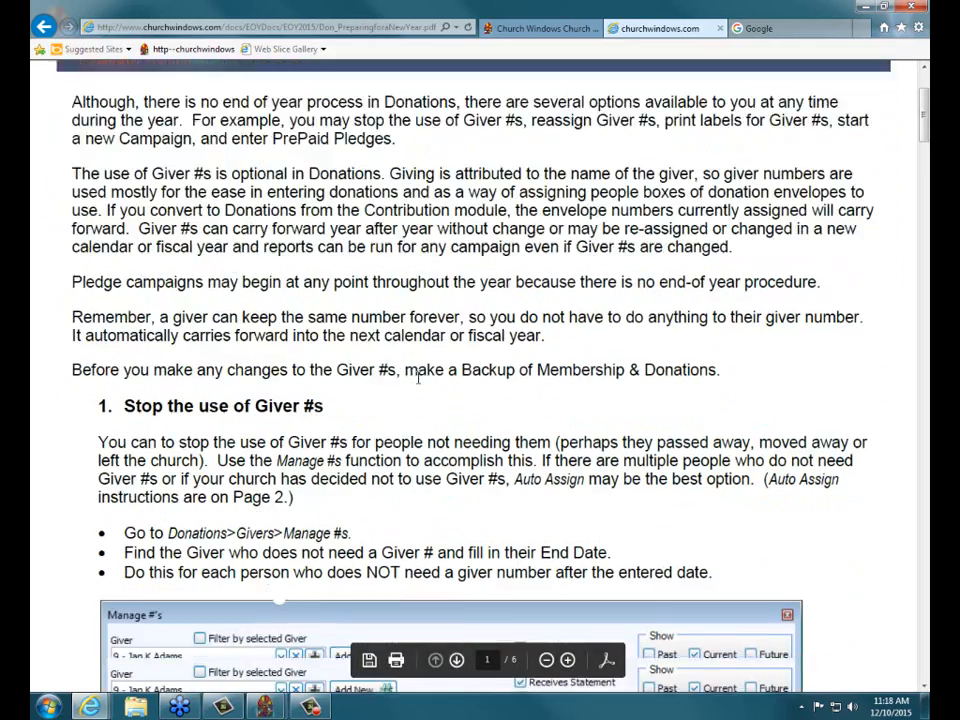
pyautogui.scroll(-13, 416, 379)
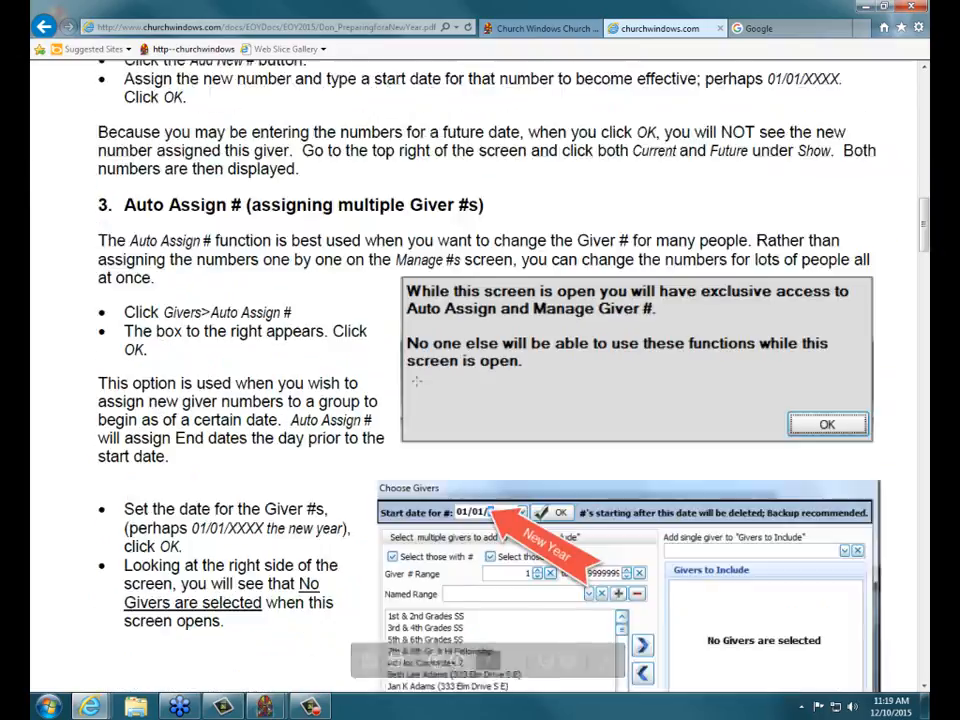
pyautogui.scroll(-10, 418, 380)
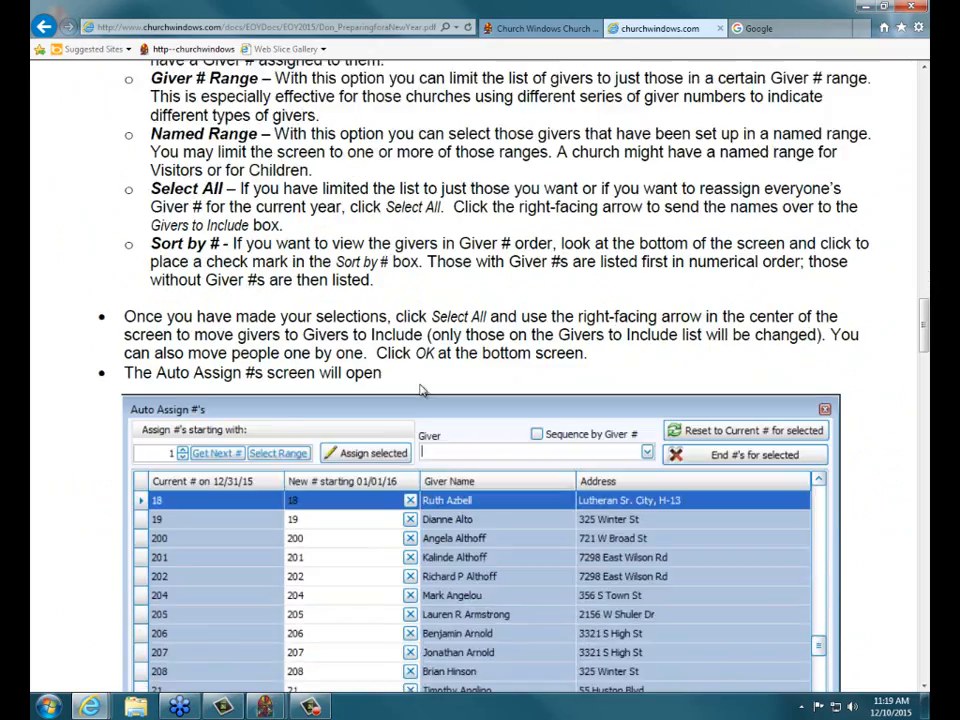
pyautogui.scroll(-11, 419, 379)
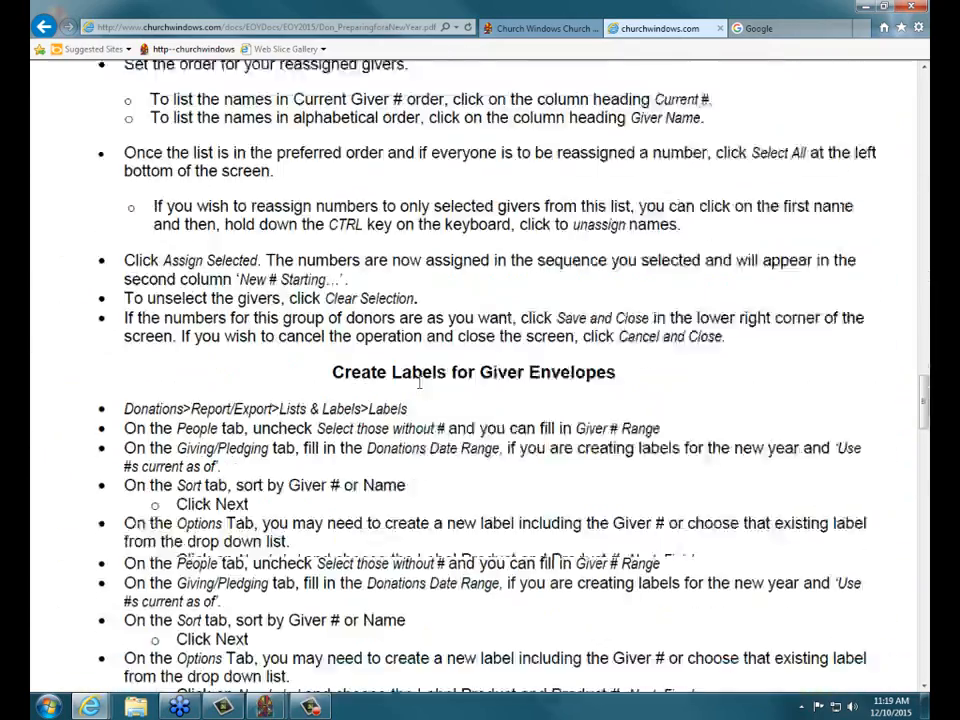
pyautogui.scroll(-10, 419, 382)
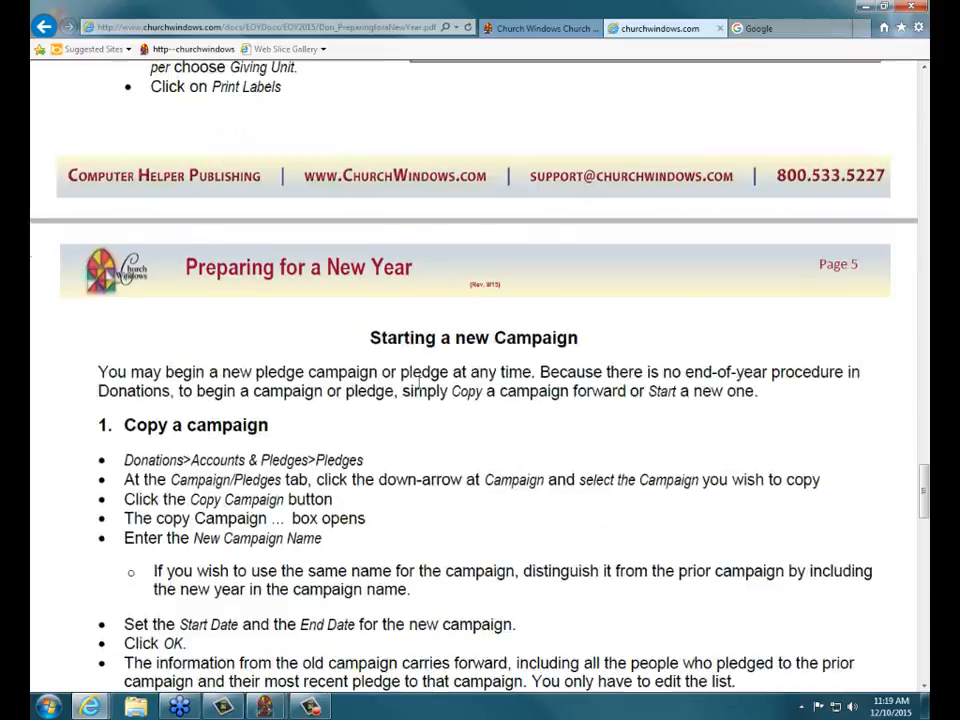
pyautogui.scroll(-2, 444, 331)
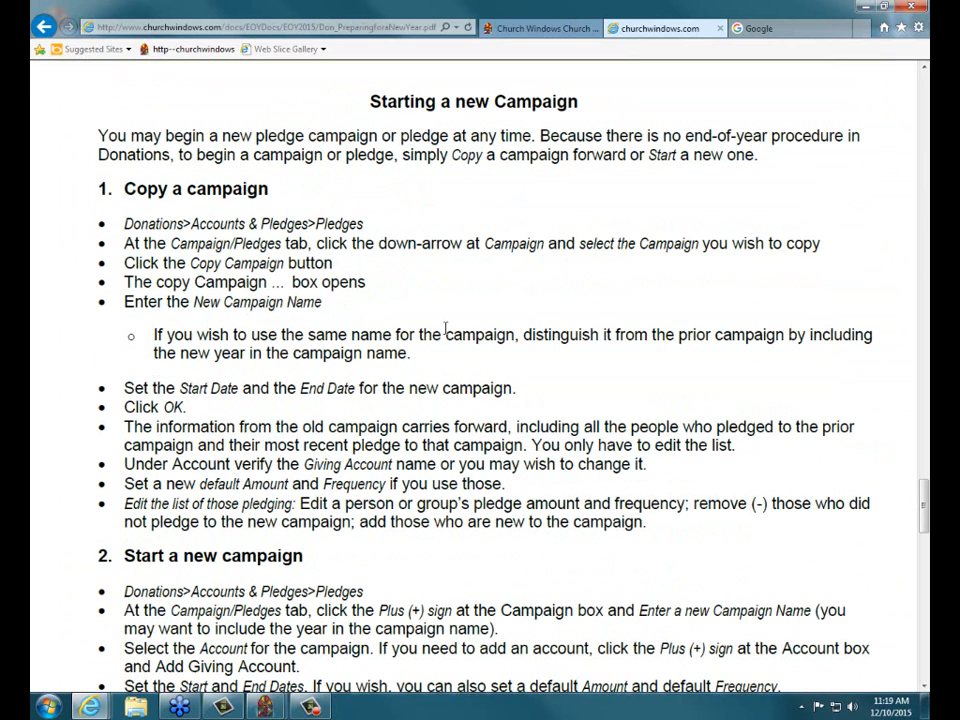
pyautogui.scroll(-4, 414, 220)
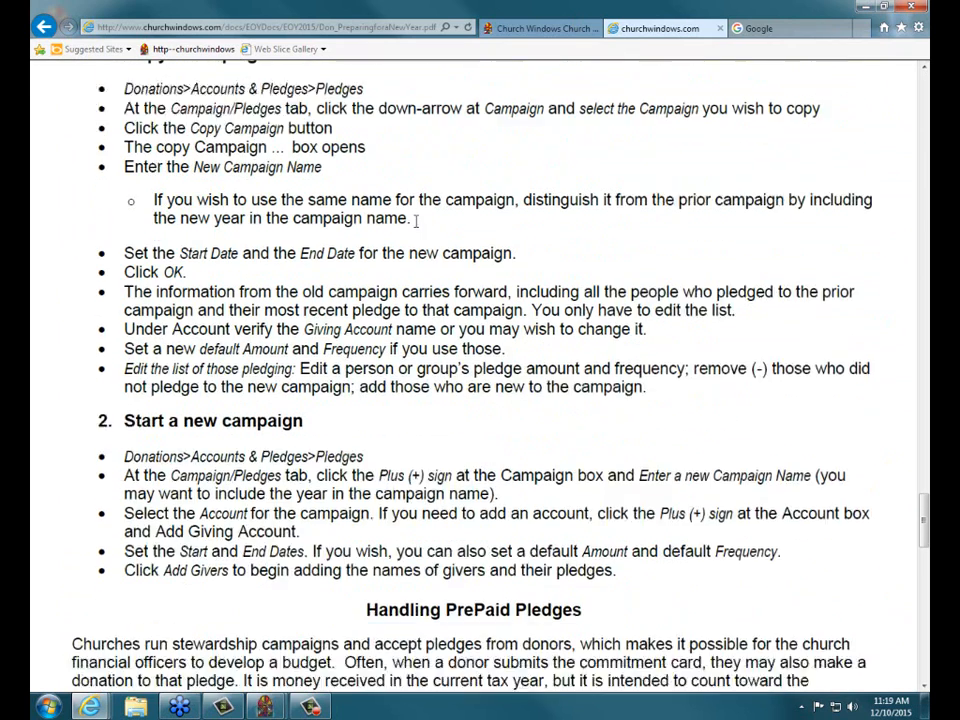
pyautogui.scroll(-3, 430, 370)
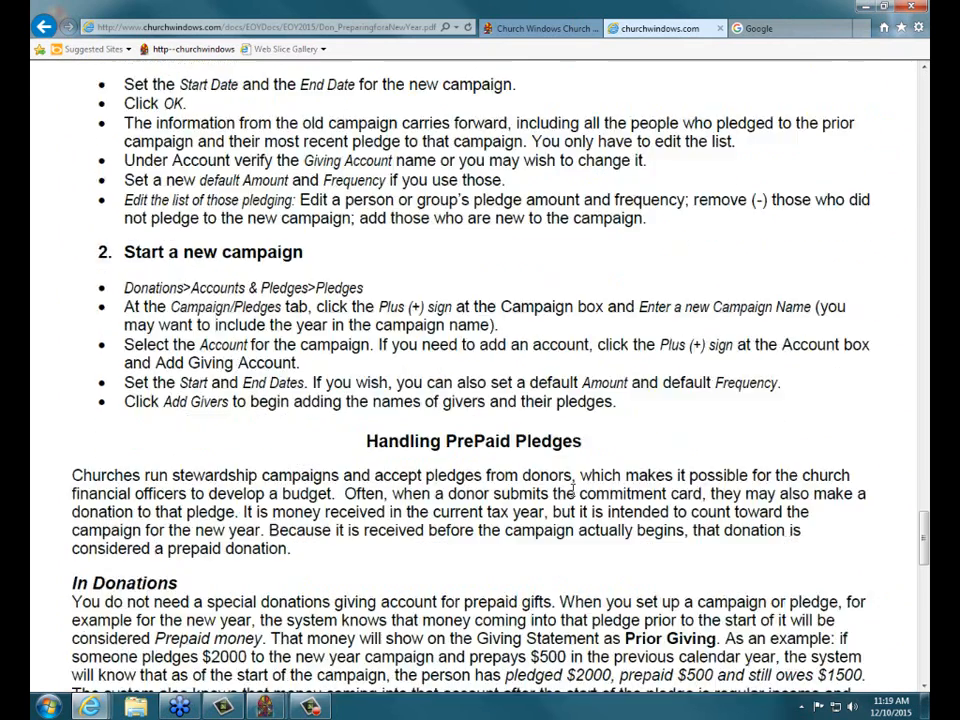
pyautogui.scroll(-4, 580, 400)
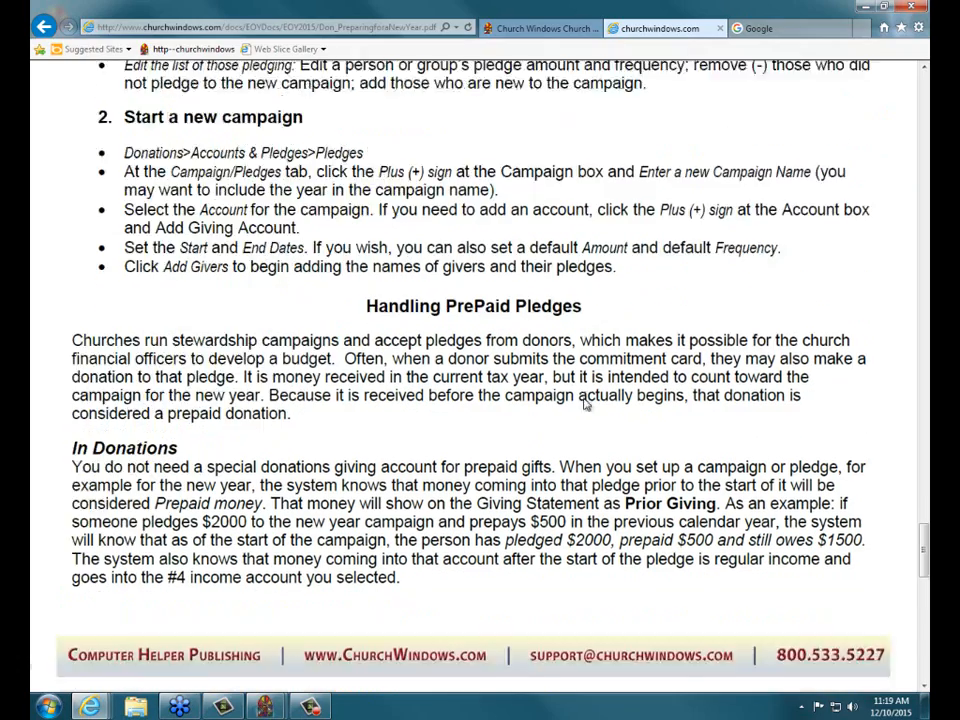
pyautogui.scroll(-4, 583, 397)
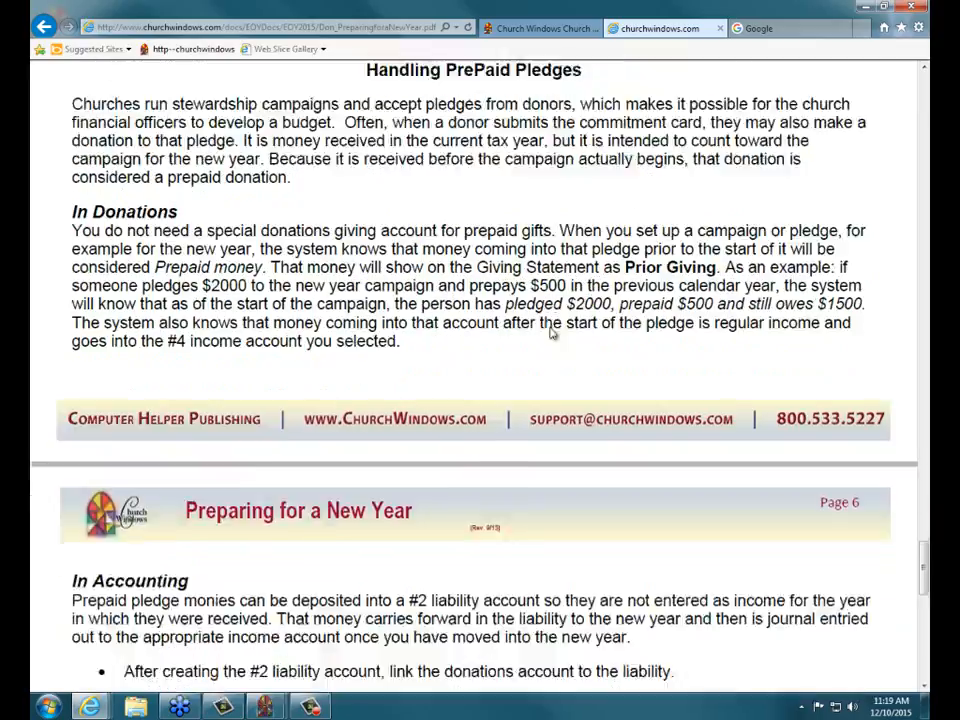
pyautogui.scroll(-9, 549, 327)
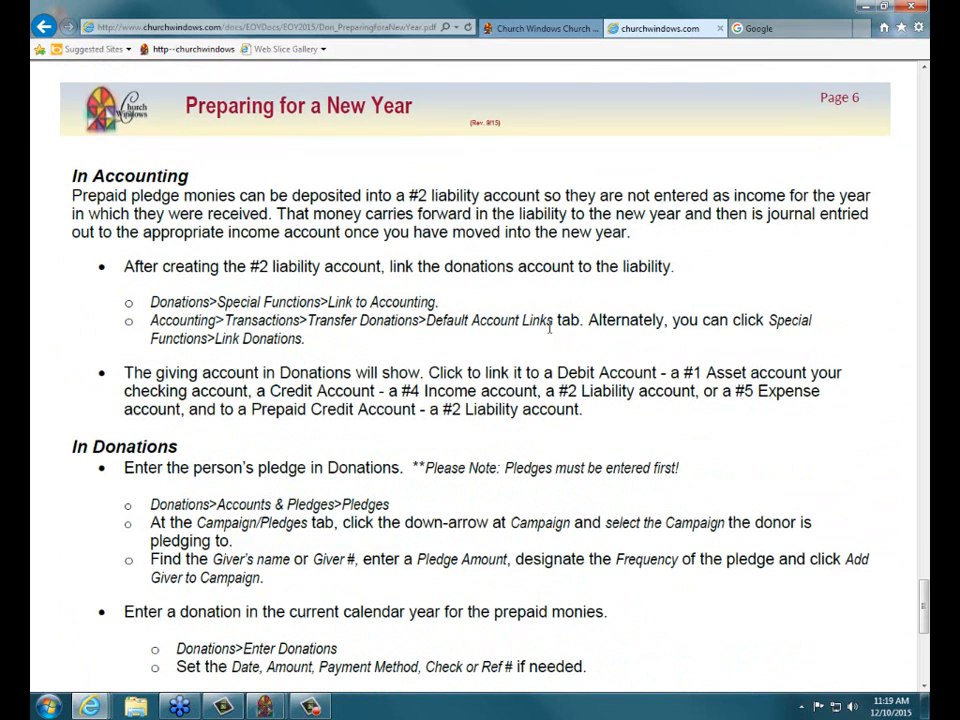
pyautogui.scroll(-3, 549, 327)
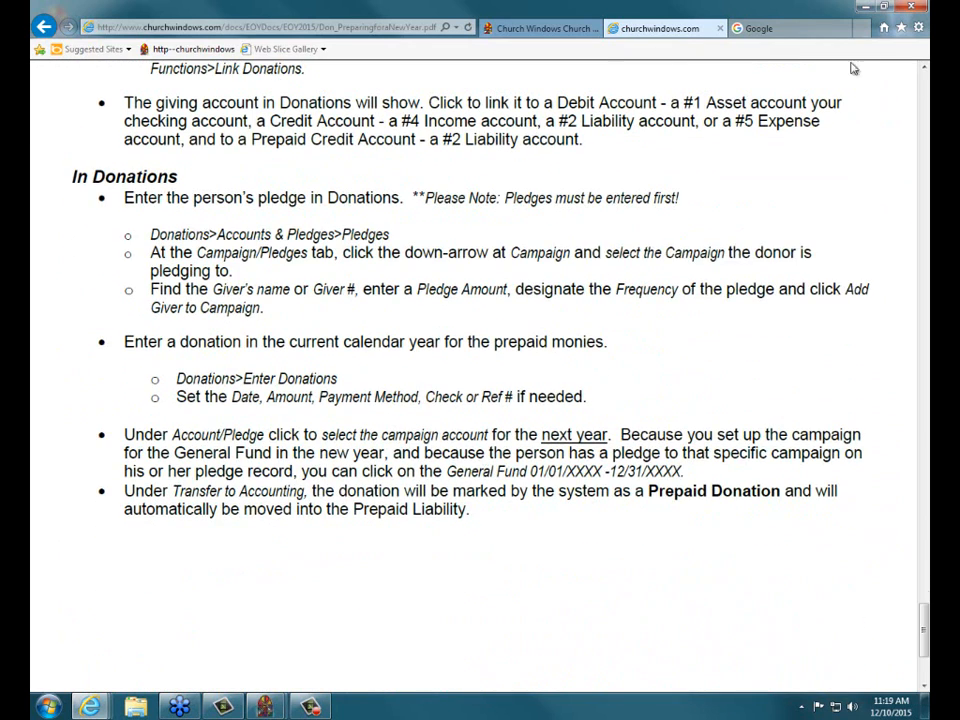
# Close the new year instructions, the Church Windows page and Internet Explorer to return to Donations
pyautogui.click(719, 30)
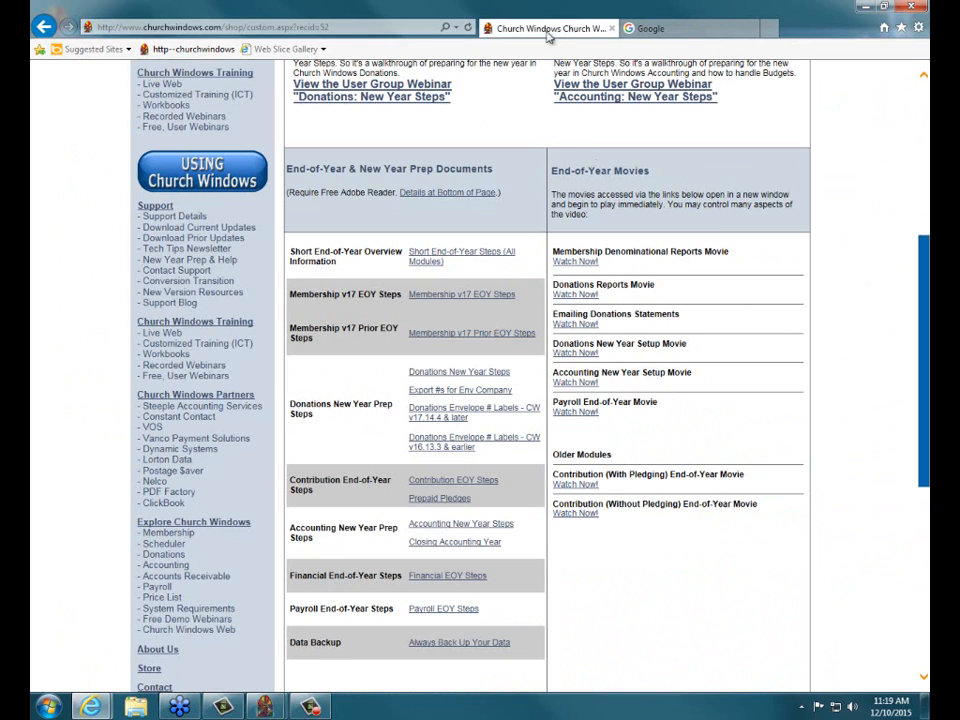
pyautogui.click(611, 29)
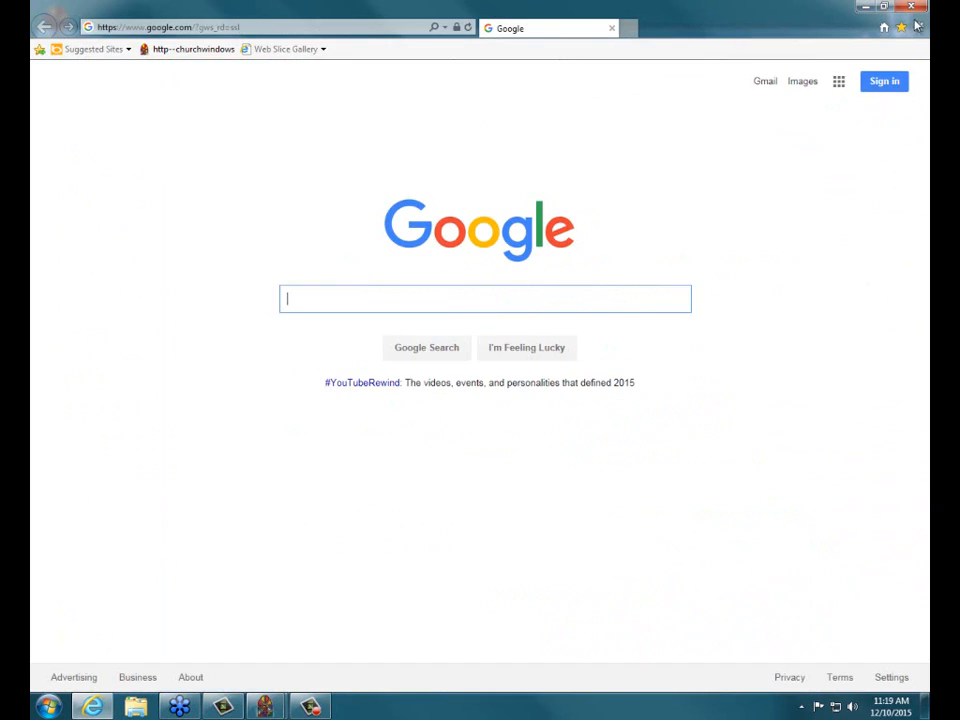
pyautogui.click(911, 6)
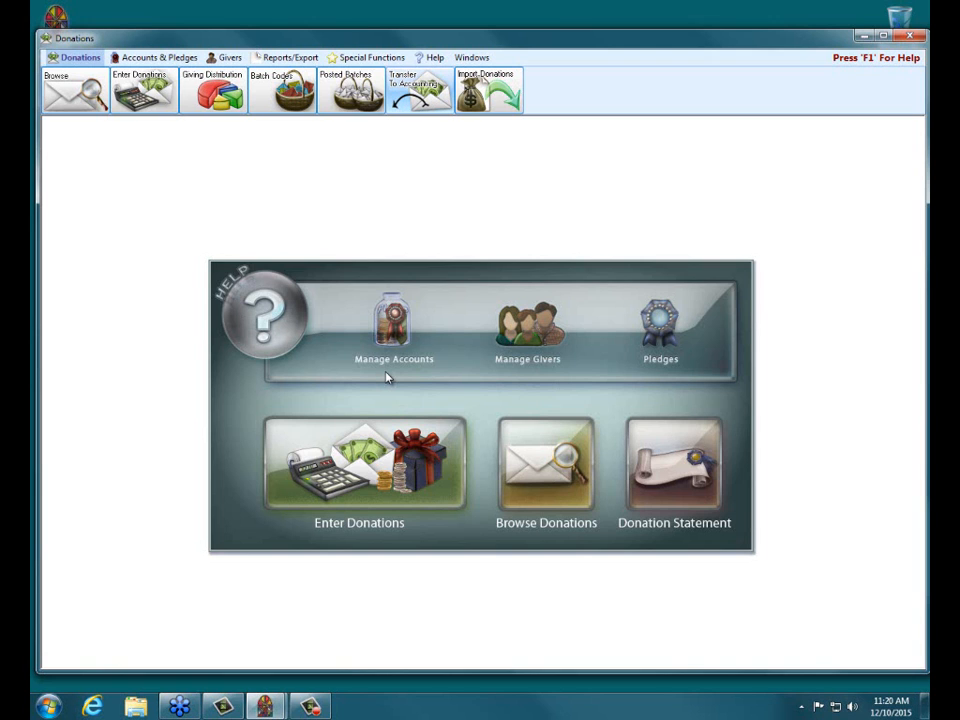
# Examine the default account links between giving accounts and Accounting, including prepaid credit accounts, and close the transfer window
pyautogui.click(372, 58)
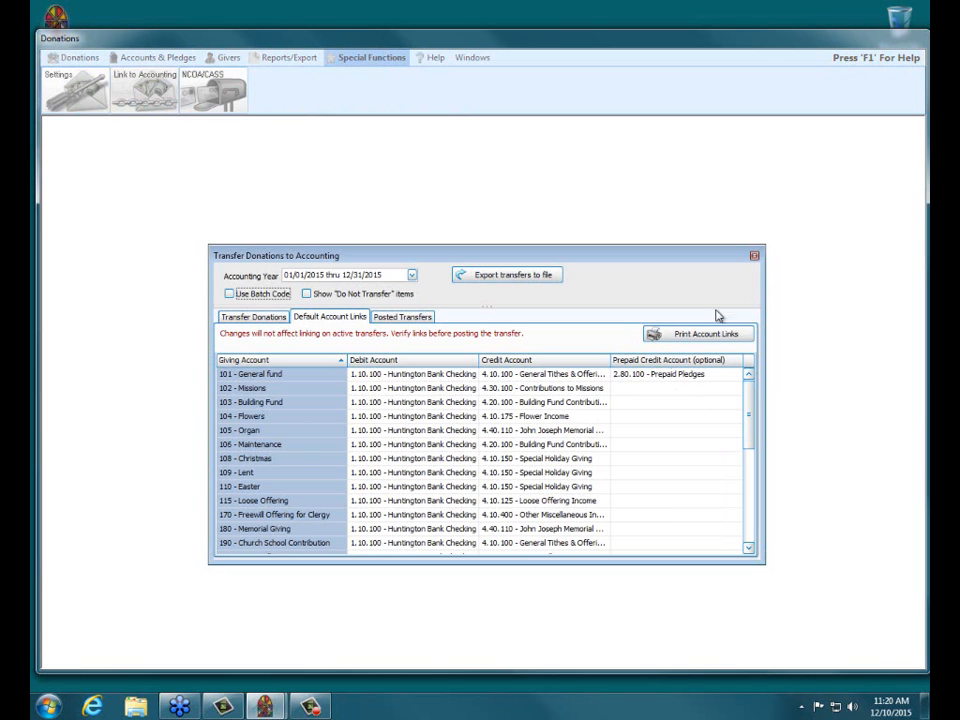
pyautogui.click(753, 255)
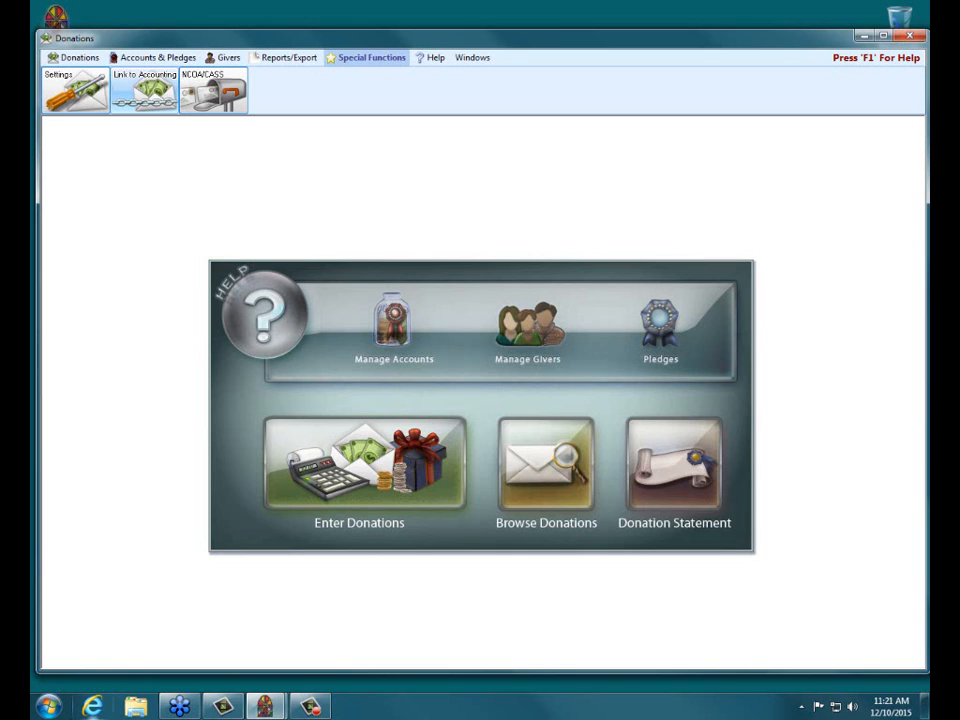
# Browse the posted donations and set the Date Occurred filter to start from 01/01/2011
pyautogui.moveTo(310, 706)
pyautogui.click(74, 58)
pyautogui.click(72, 68)
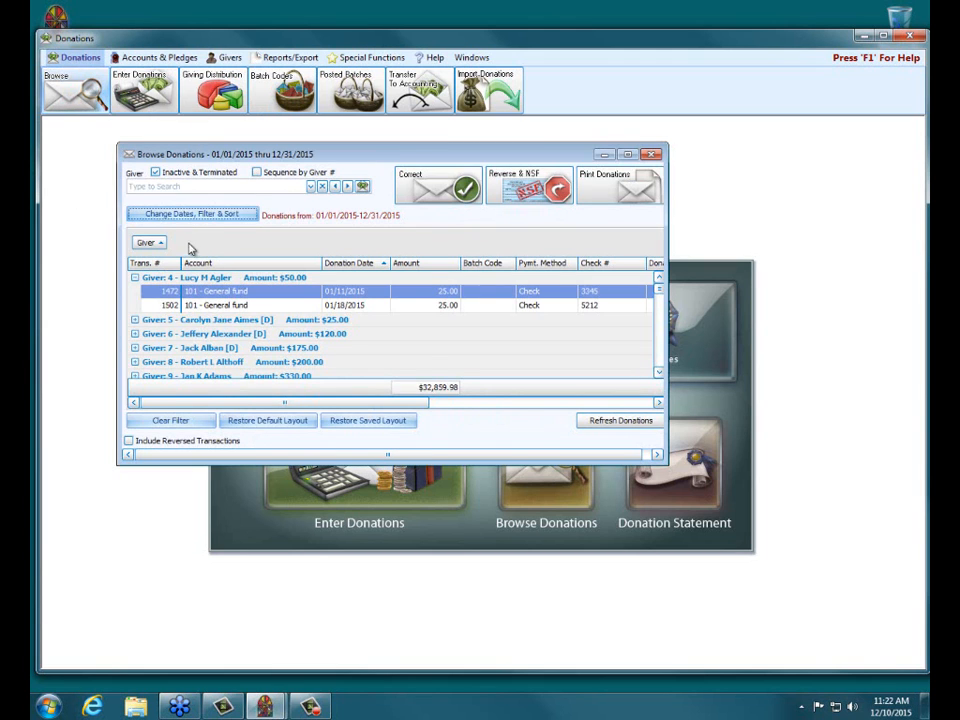
pyautogui.click(190, 214)
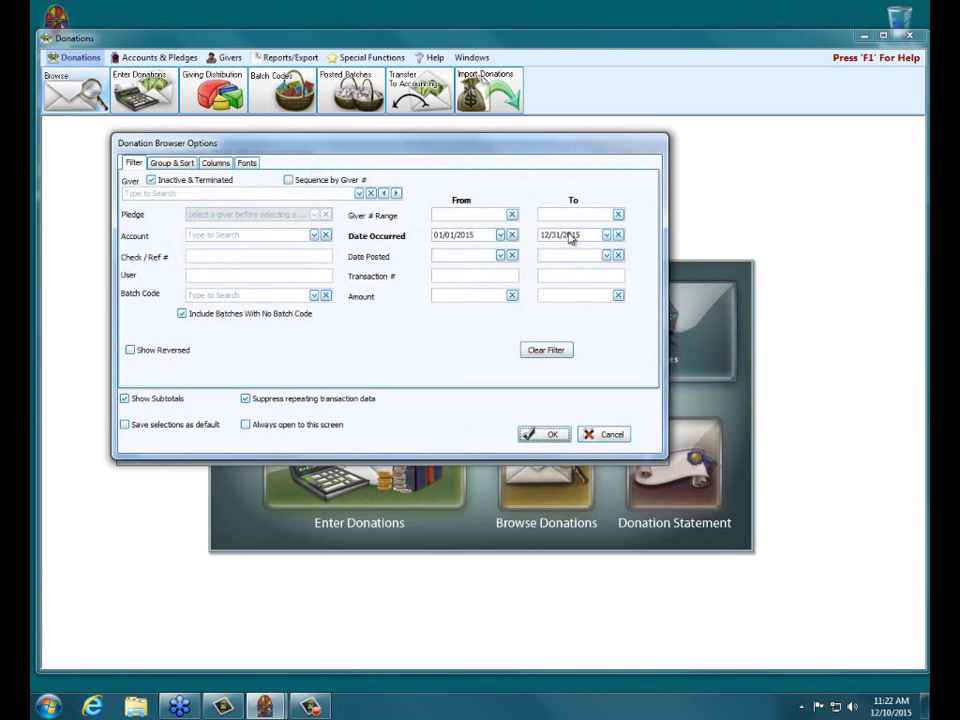
pyautogui.click(500, 235)
pyautogui.click(511, 251)
pyautogui.click(511, 251)
pyautogui.click(511, 251)
pyautogui.click(511, 251)
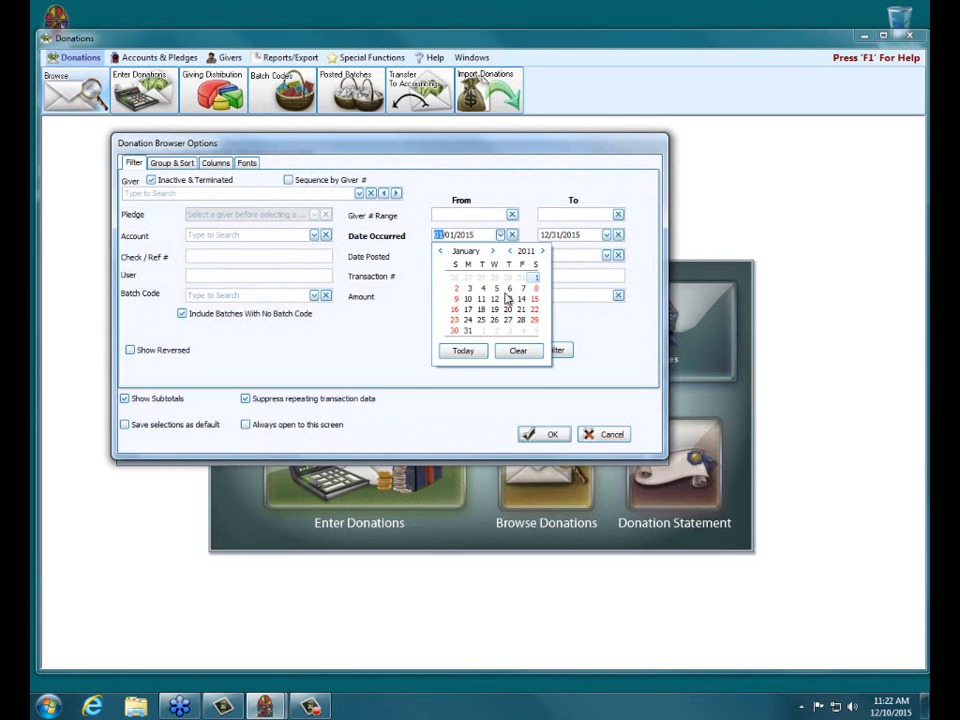
pyautogui.click(532, 278)
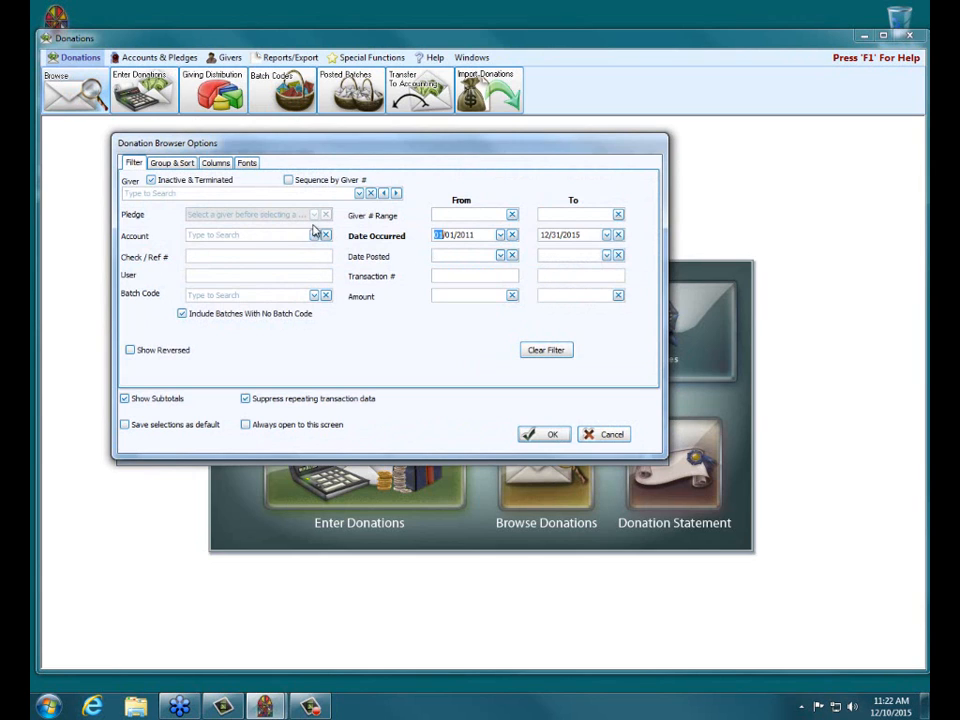
# Filter the donations to the second individual giver listed, examine the expanded history in a maximized window and close it
pyautogui.click(359, 193)
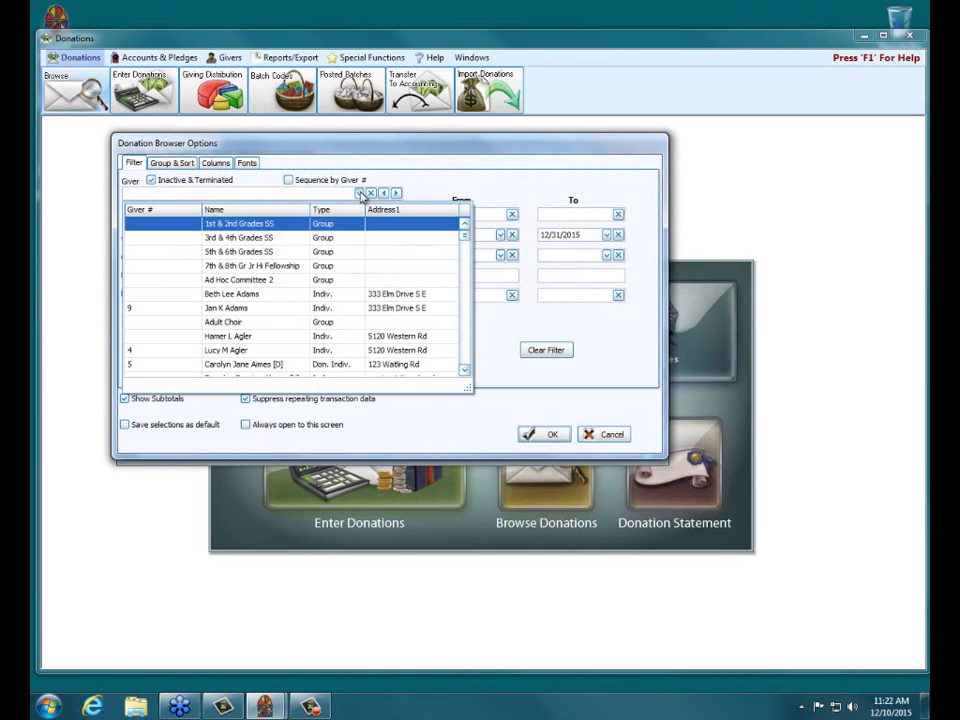
pyautogui.click(203, 309)
pyautogui.click(549, 435)
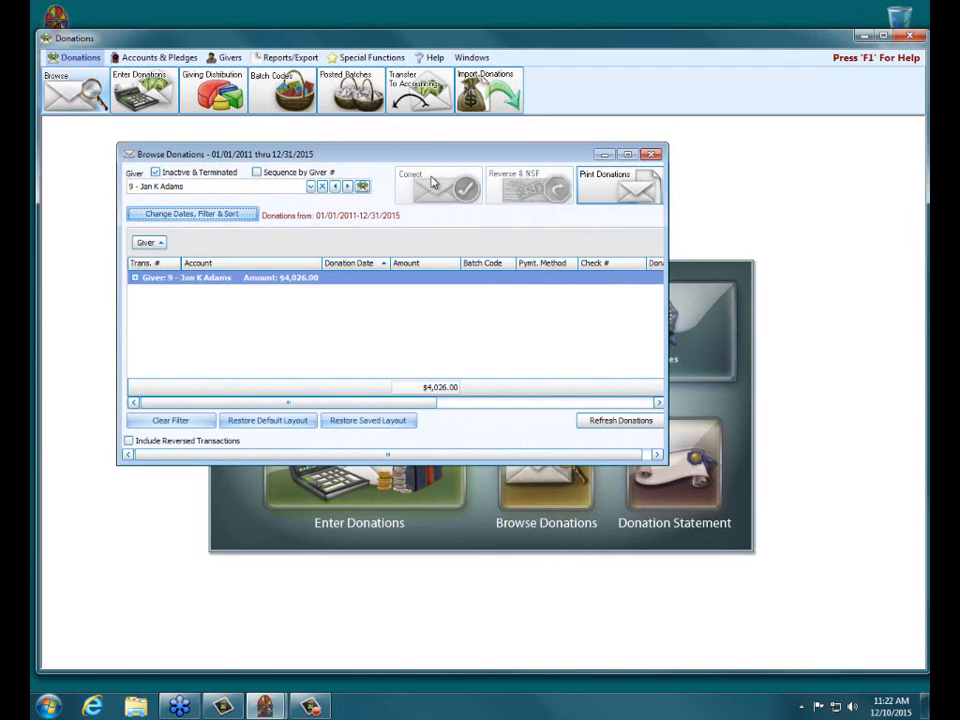
pyautogui.click(135, 278)
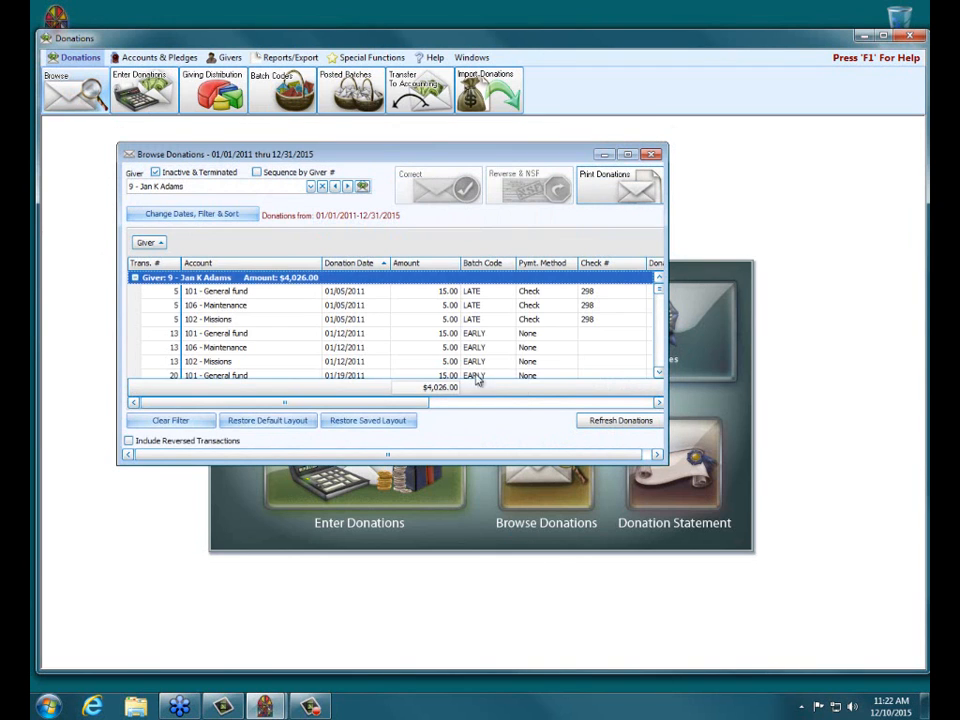
pyautogui.click(626, 155)
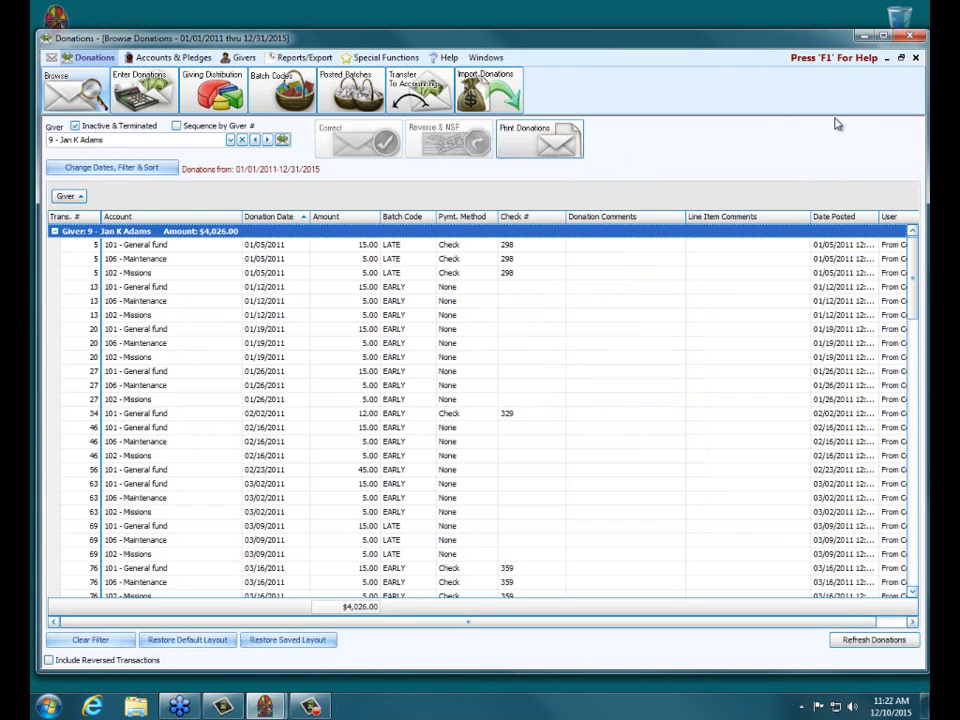
pyautogui.click(916, 58)
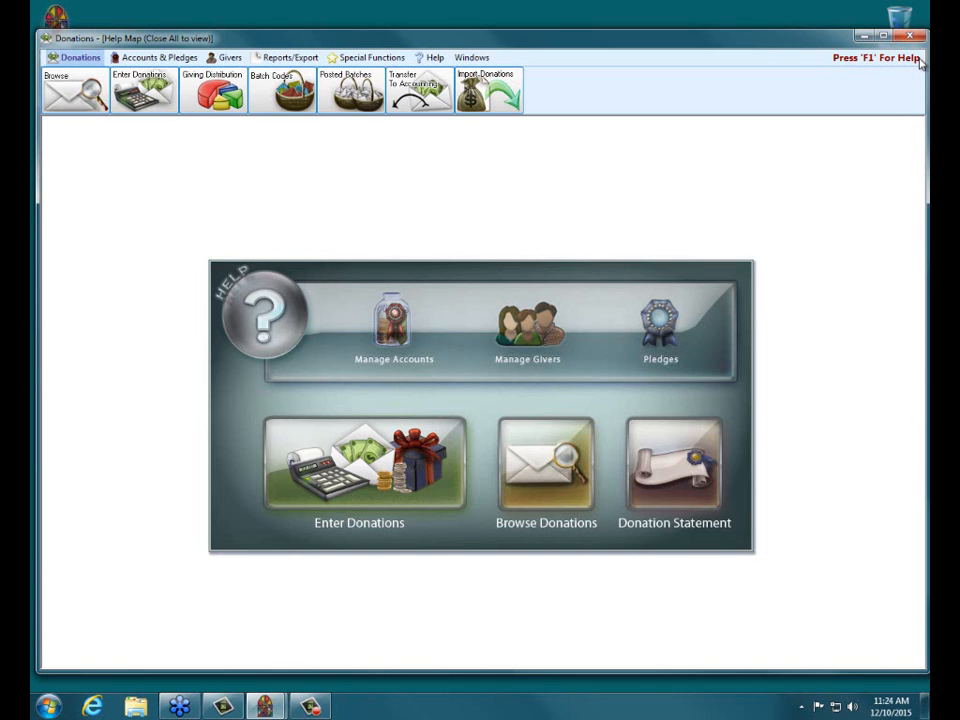
# Open the pledges of the General Fund 2016 campaign and make the campaign details editable
pyautogui.click(660, 322)
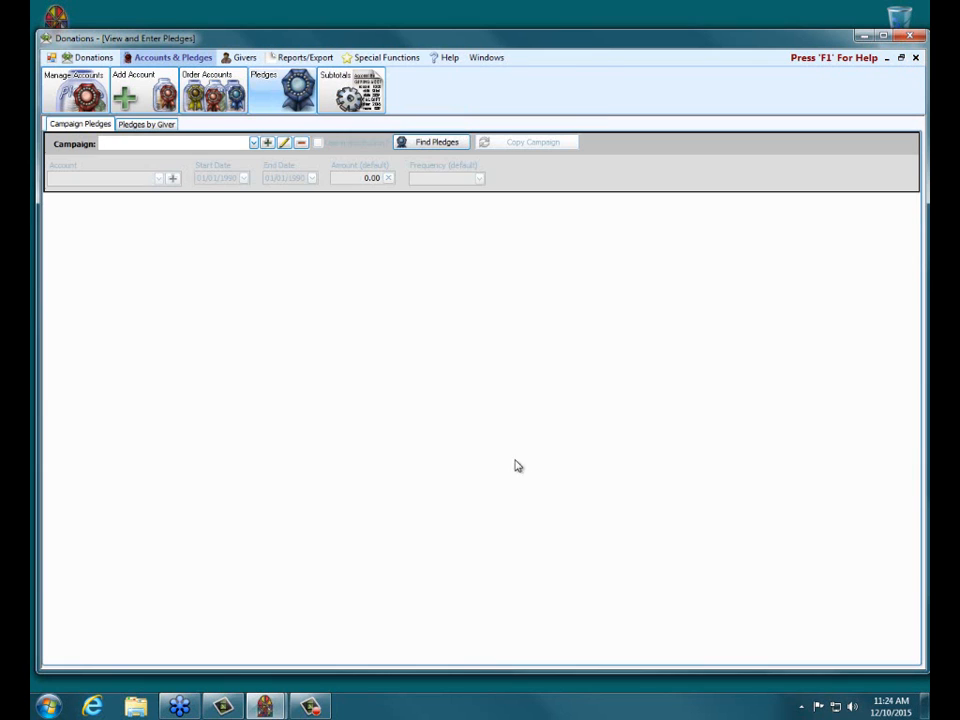
pyautogui.click(254, 143)
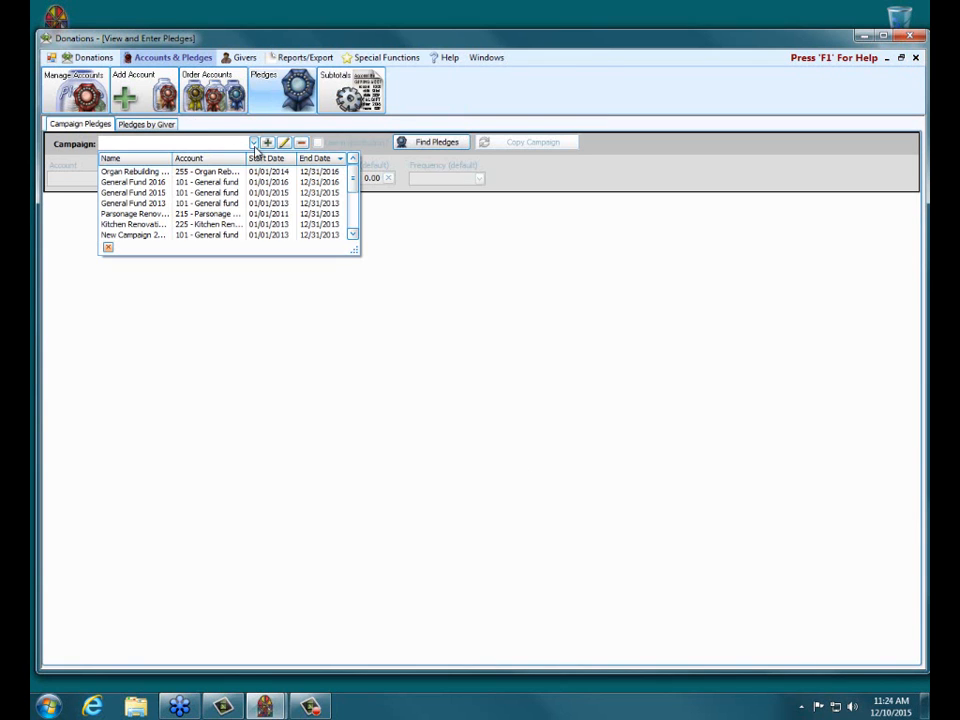
pyautogui.click(218, 184)
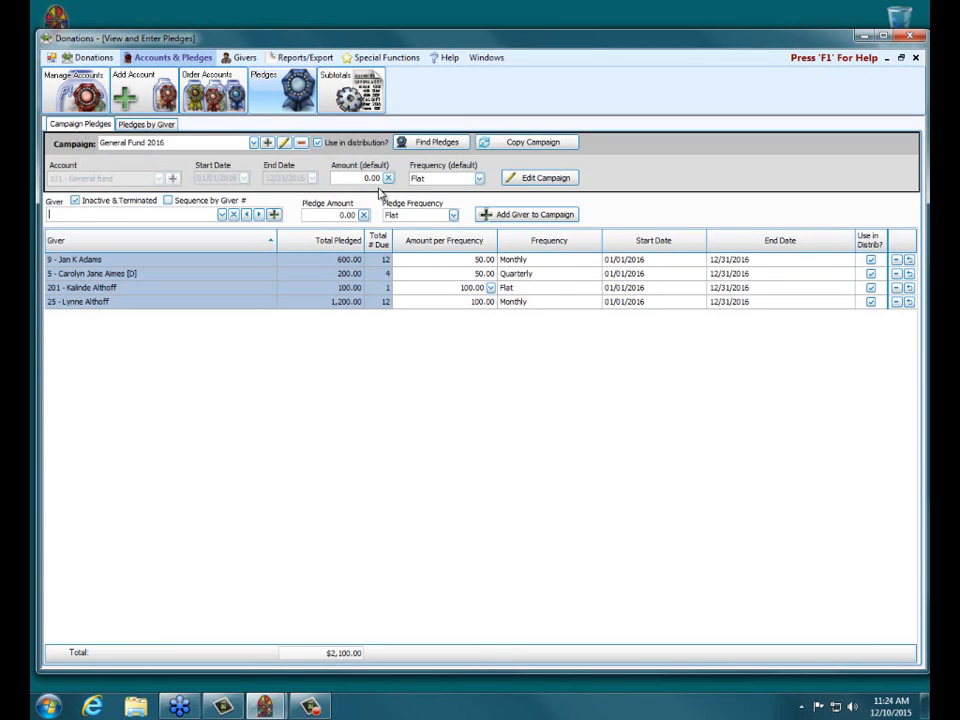
pyautogui.click(556, 181)
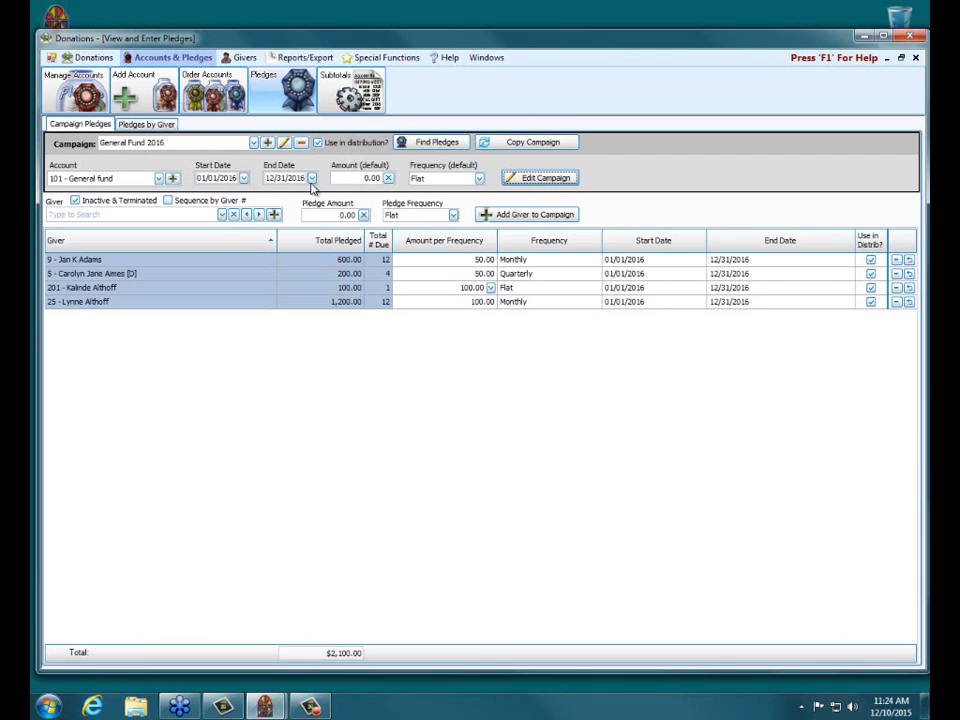
pyautogui.click(312, 178)
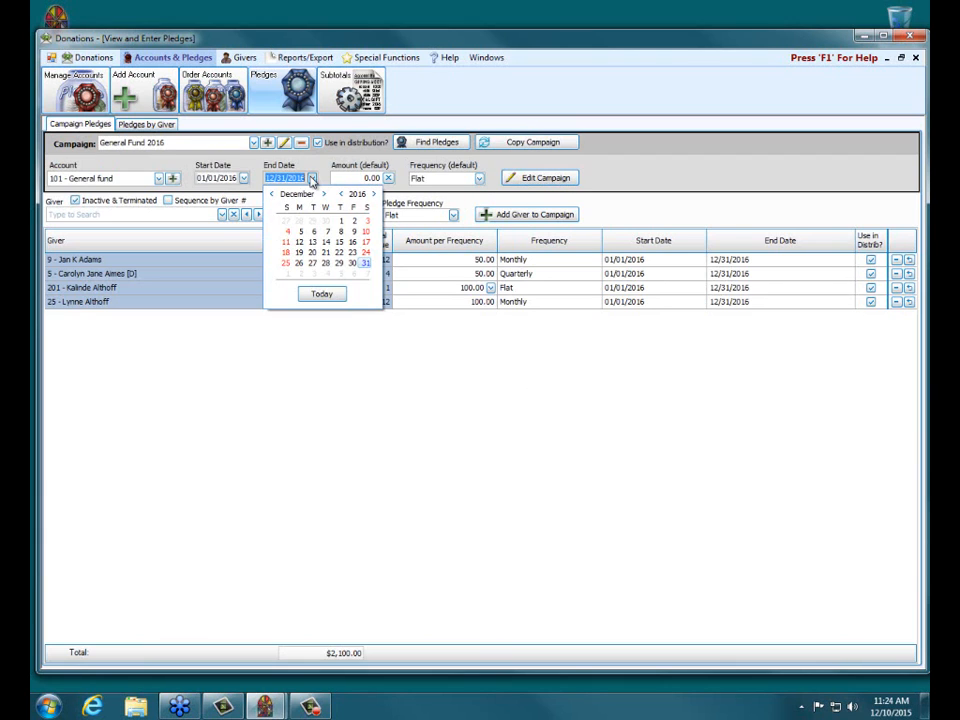
pyautogui.click(373, 194)
pyautogui.click(373, 194)
pyautogui.click(373, 194)
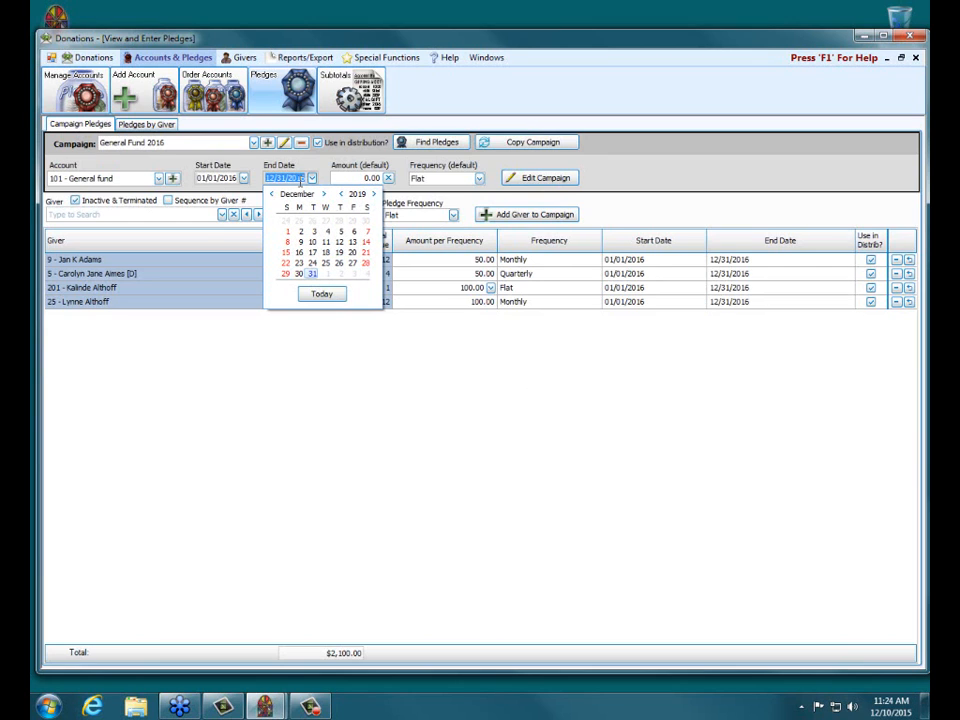
pyautogui.click(700, 183)
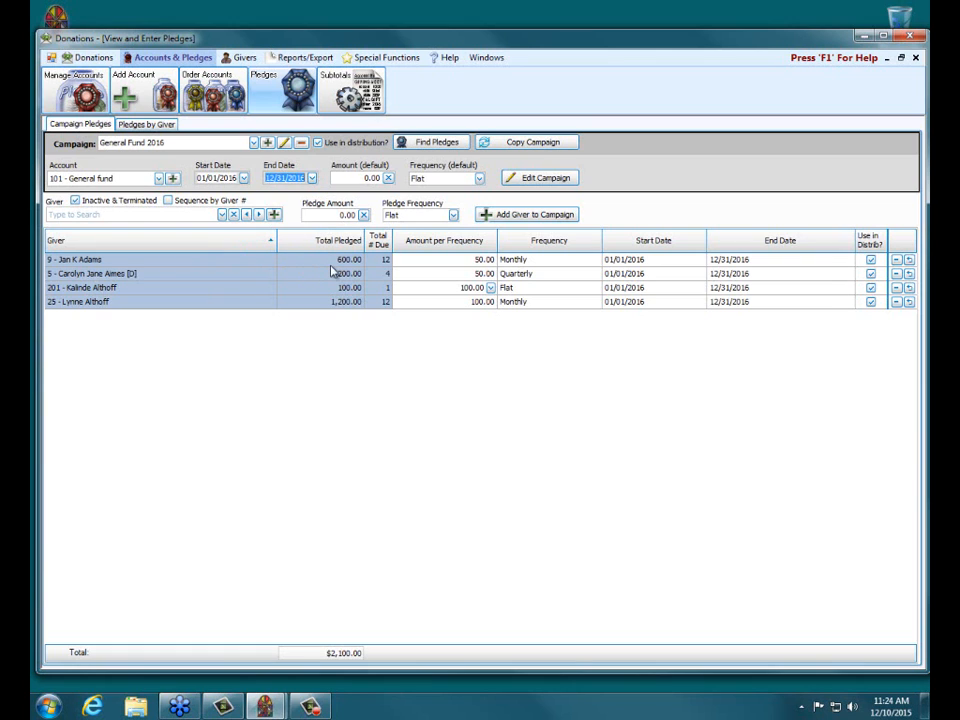
# Extend the General Fund 2016 campaign's end date to 12/31/2019 and close the pledges window
pyautogui.click(312, 178)
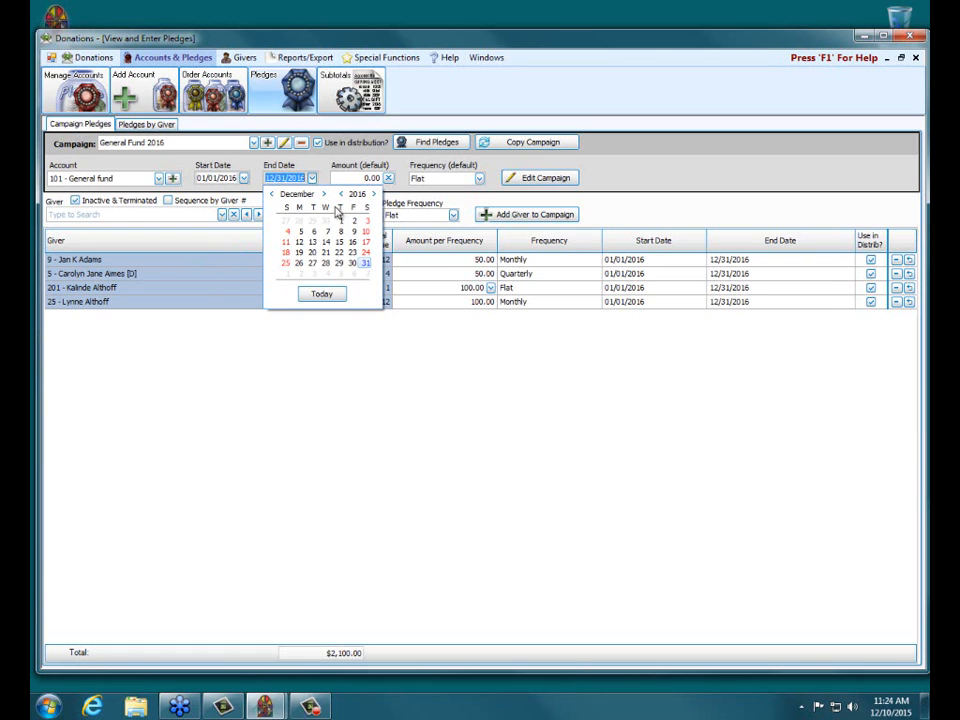
pyautogui.click(374, 194)
pyautogui.click(374, 194)
pyautogui.click(374, 194)
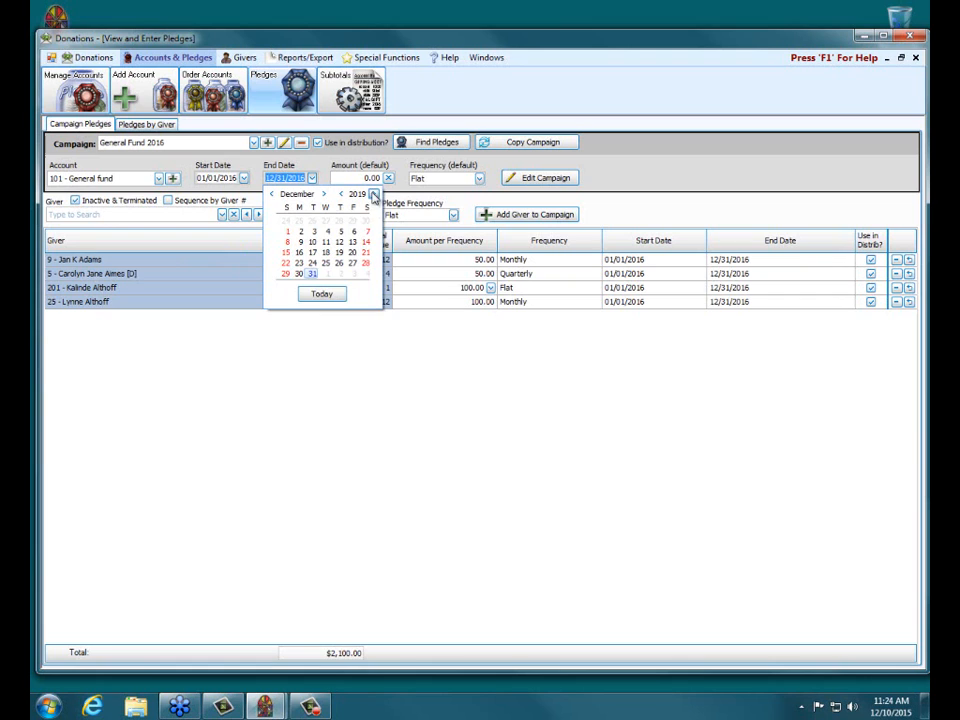
pyautogui.click(312, 273)
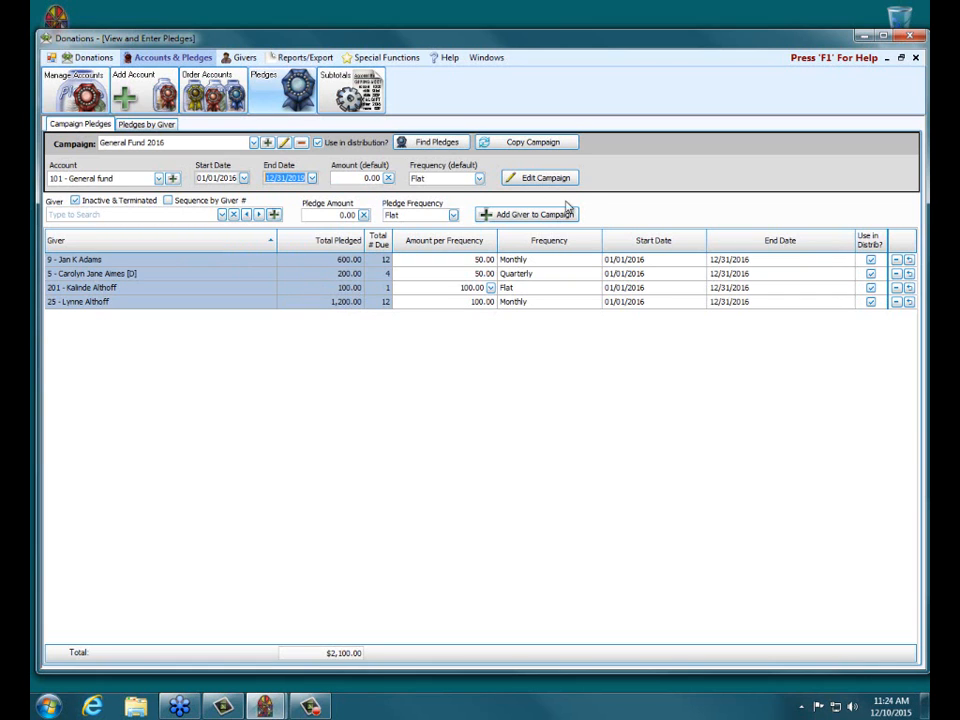
pyautogui.click(590, 387)
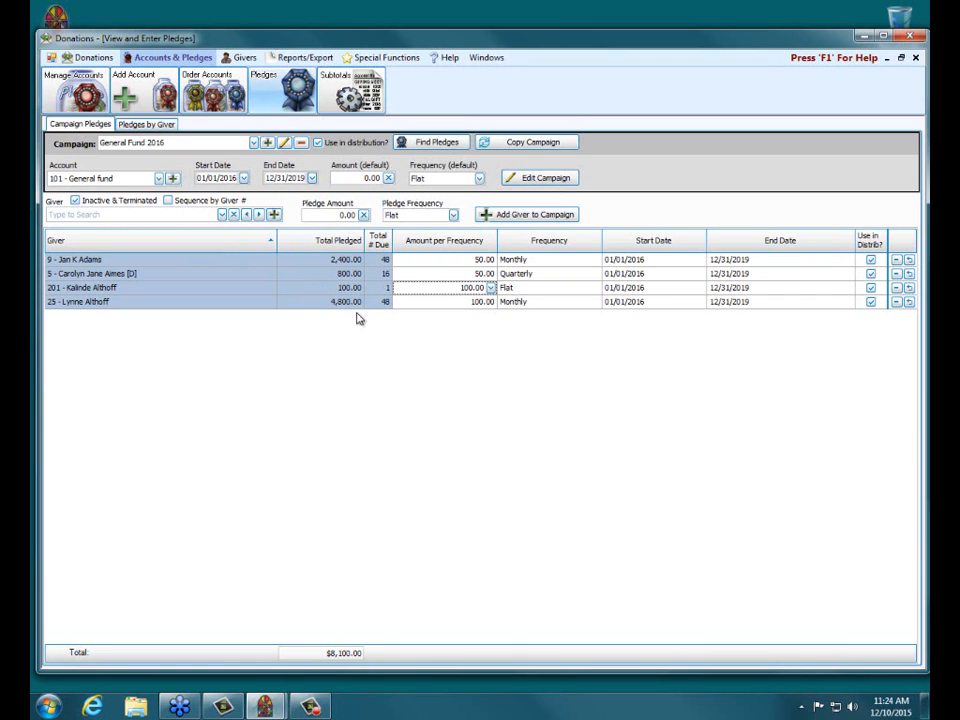
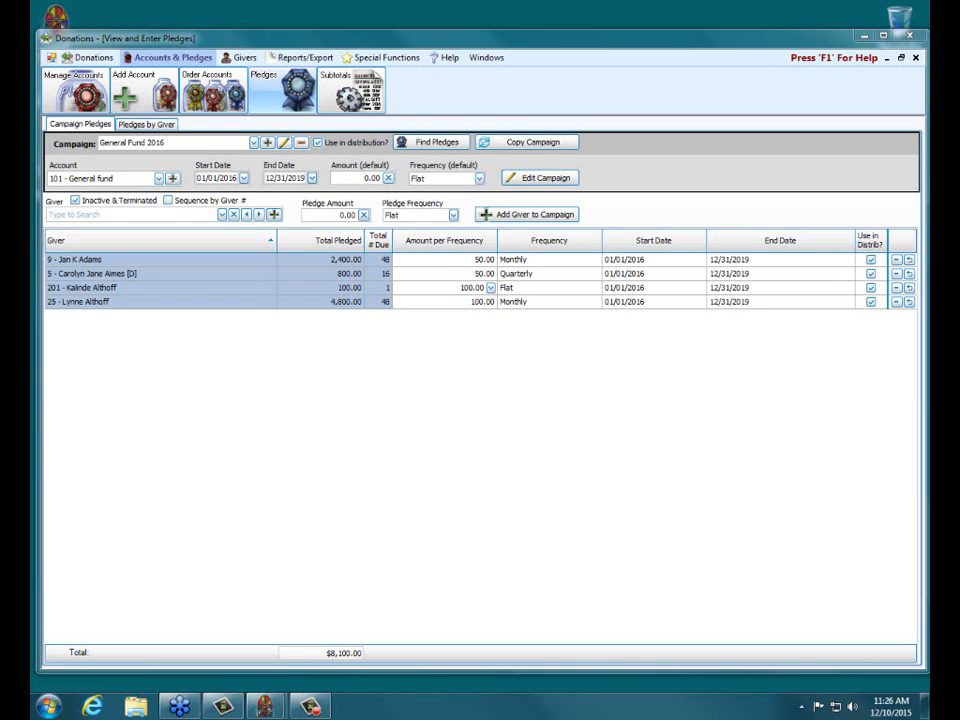
pyautogui.click(496, 464)
pyautogui.click(915, 58)
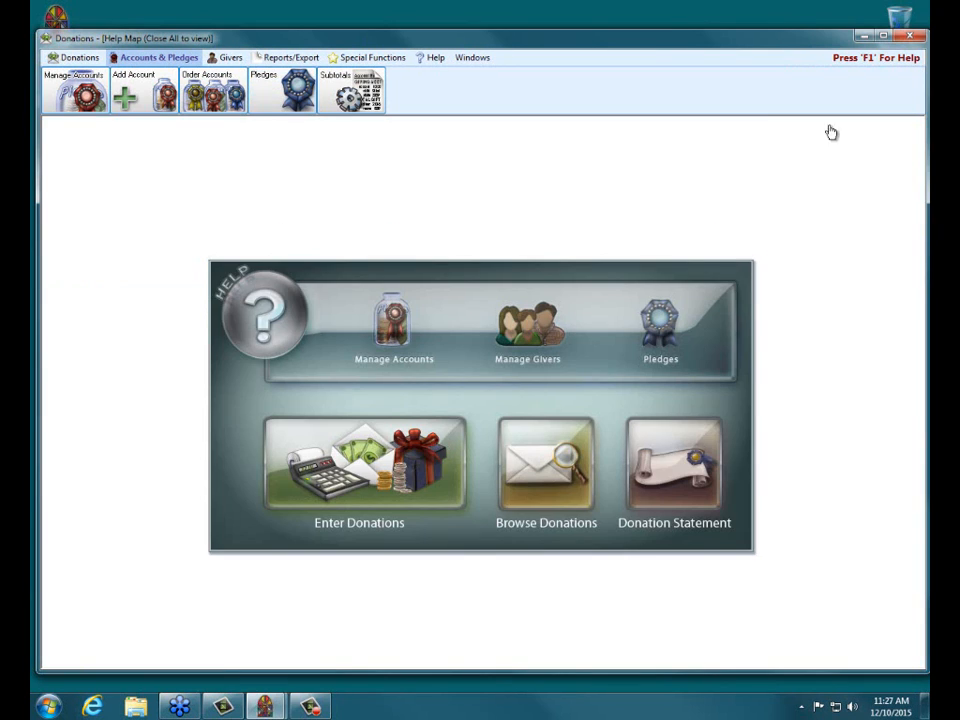
# Start a donation statement with the existing recipient selection and open its Windowed Envelope layout in the Statement Designer
pyautogui.click(657, 499)
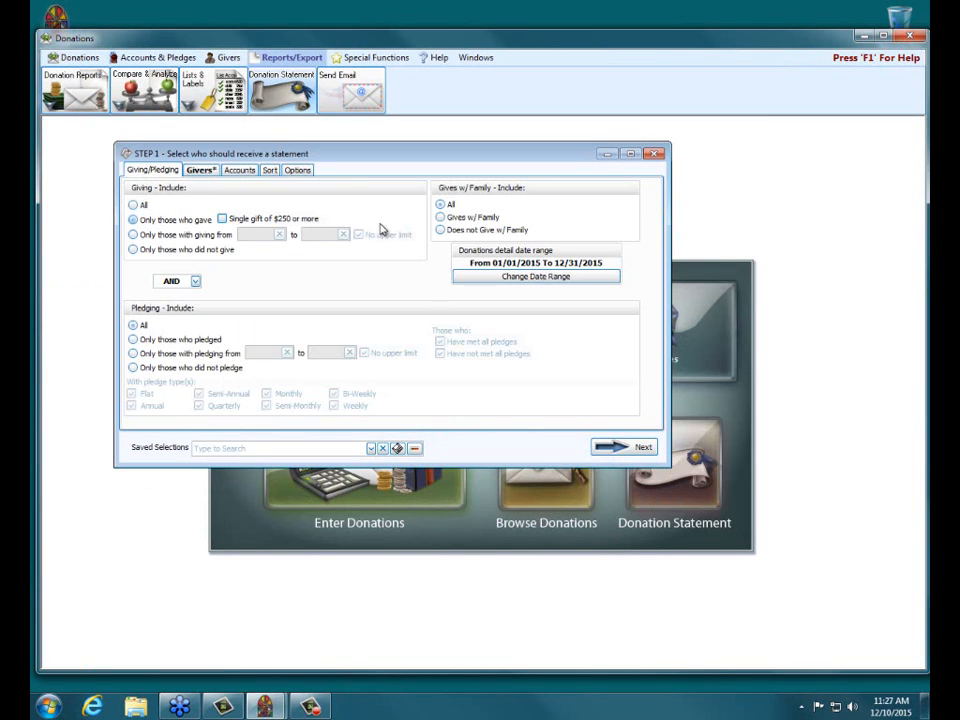
pyautogui.click(609, 451)
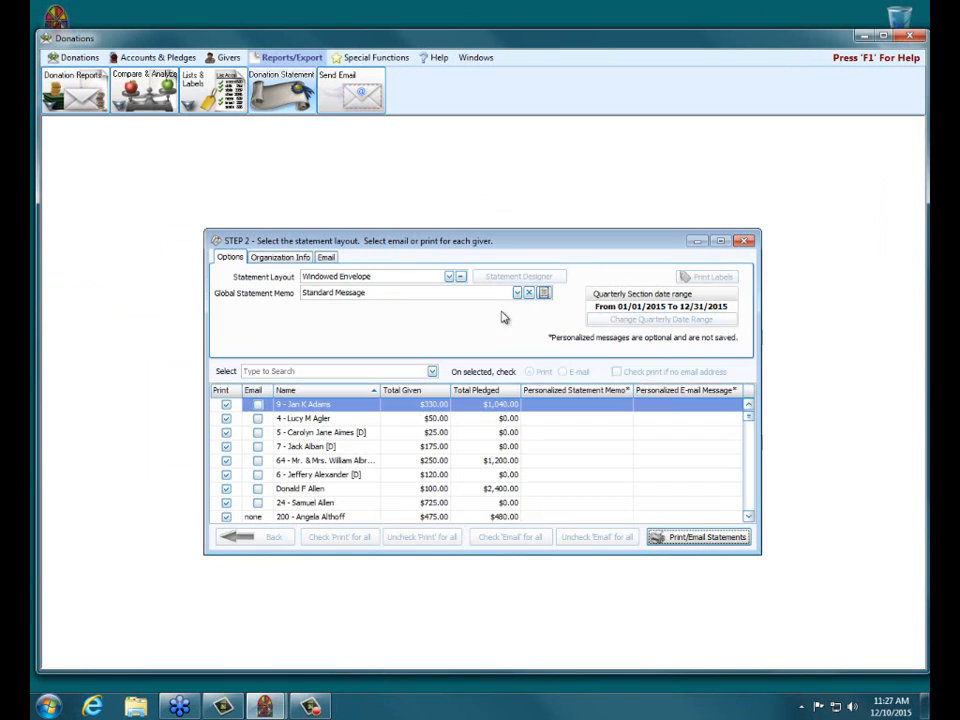
pyautogui.click(503, 279)
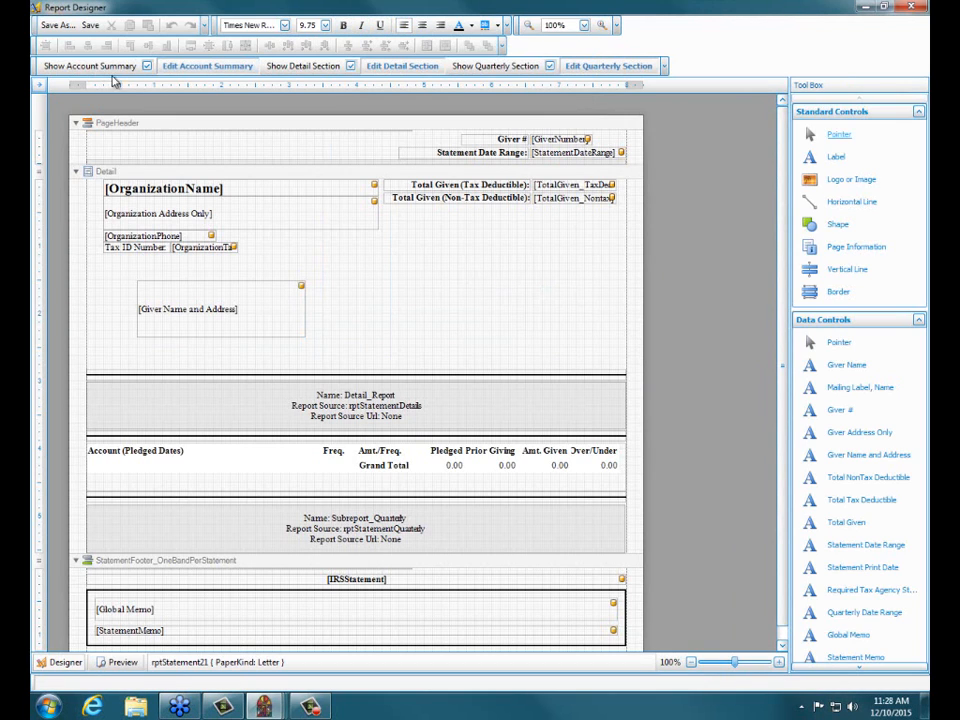
# Examine the available and visible columns of the statement's account summary, and leave the designer without saving the layout
pyautogui.click(176, 77)
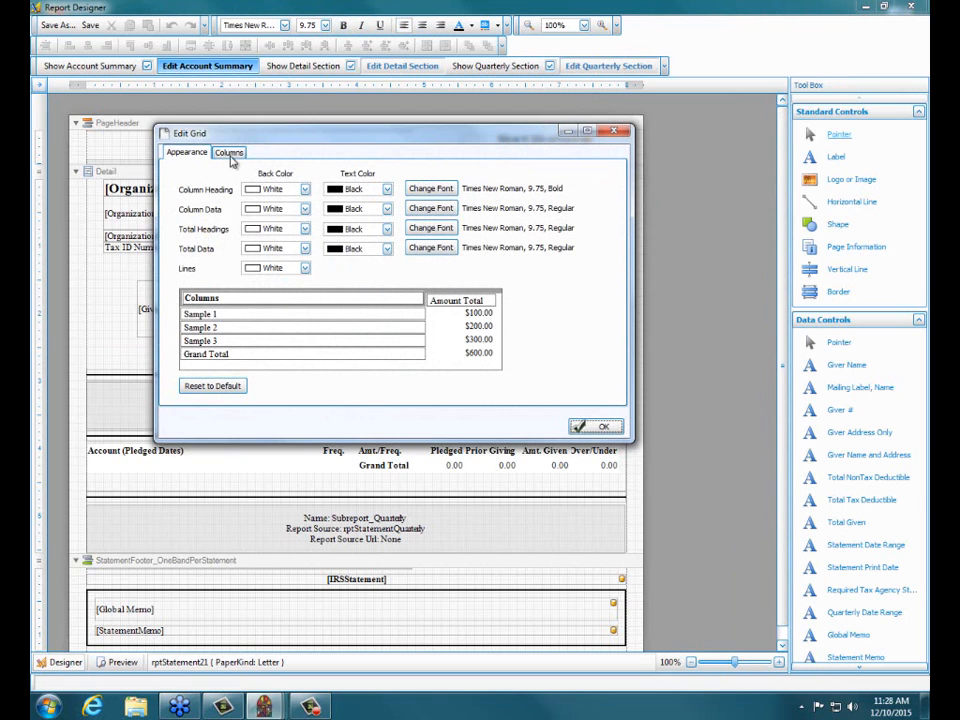
pyautogui.click(229, 154)
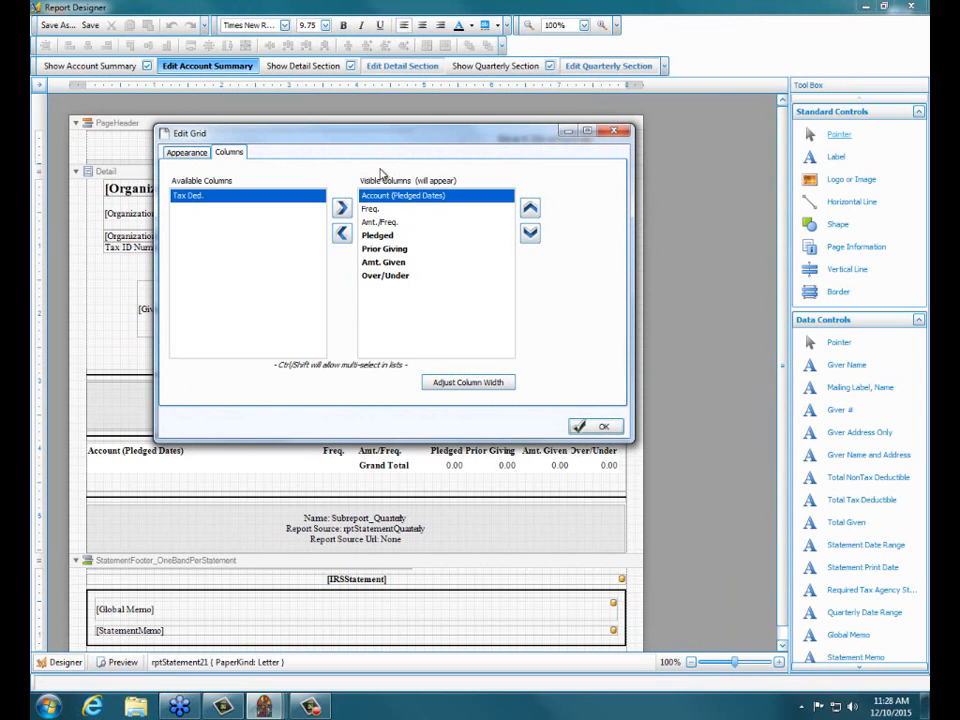
pyautogui.click(580, 426)
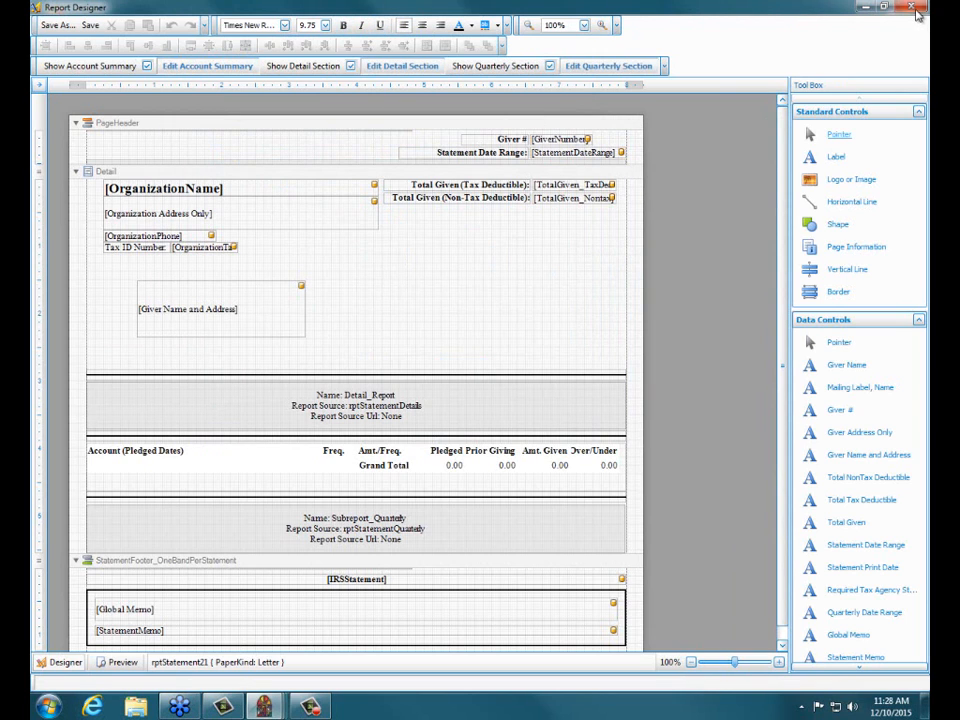
pyautogui.click(530, 381)
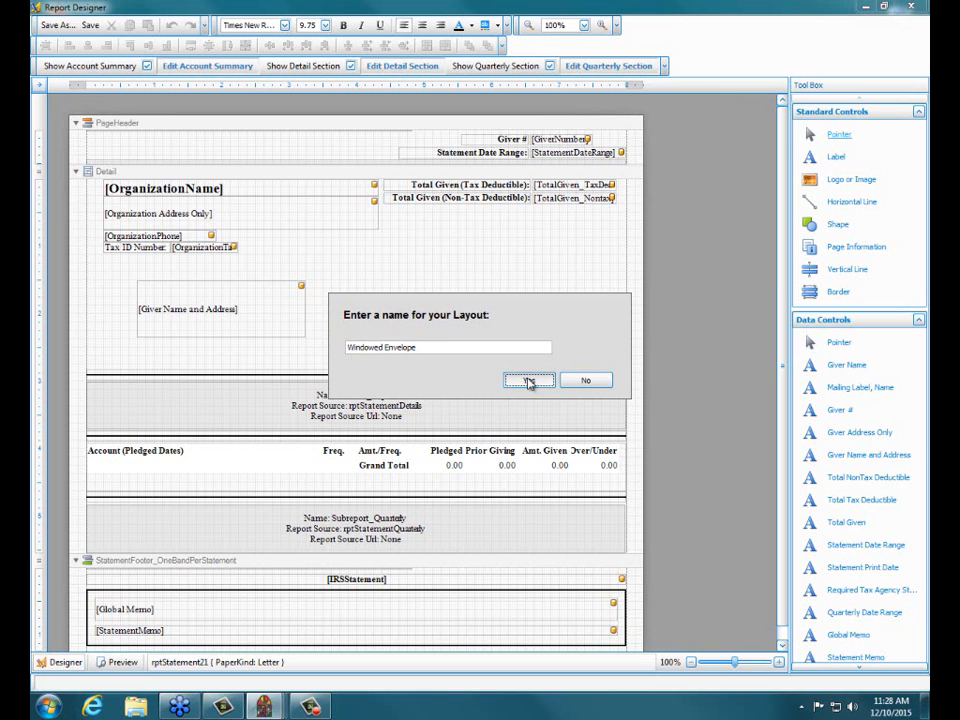
pyautogui.click(600, 386)
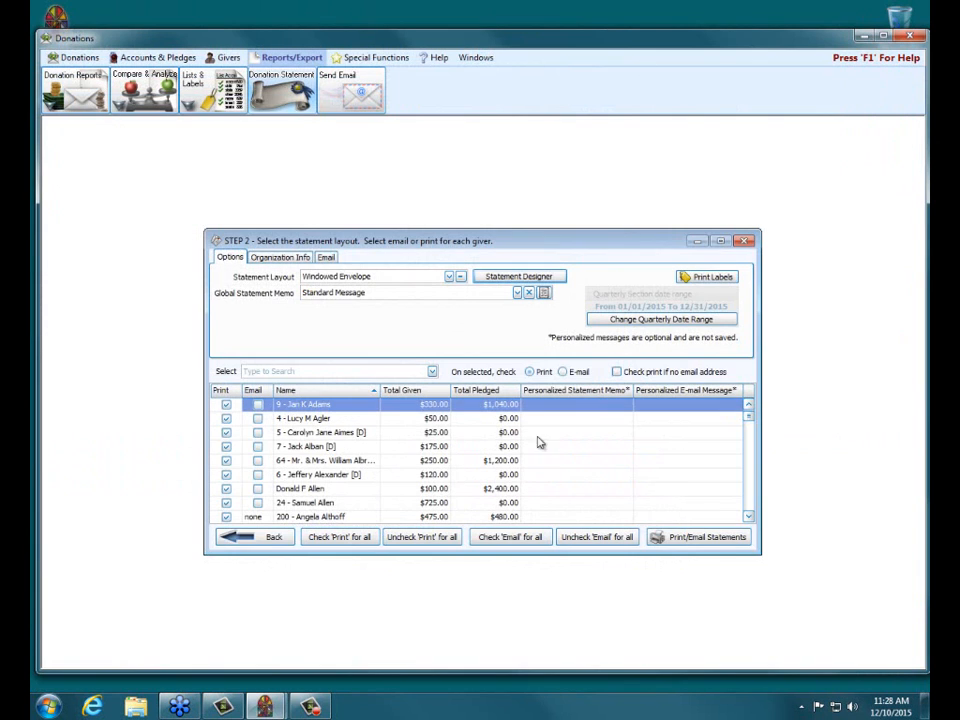
# Generate the donation statements for all checked givers, look through the previewed pages, and close the preview
pyautogui.click(695, 541)
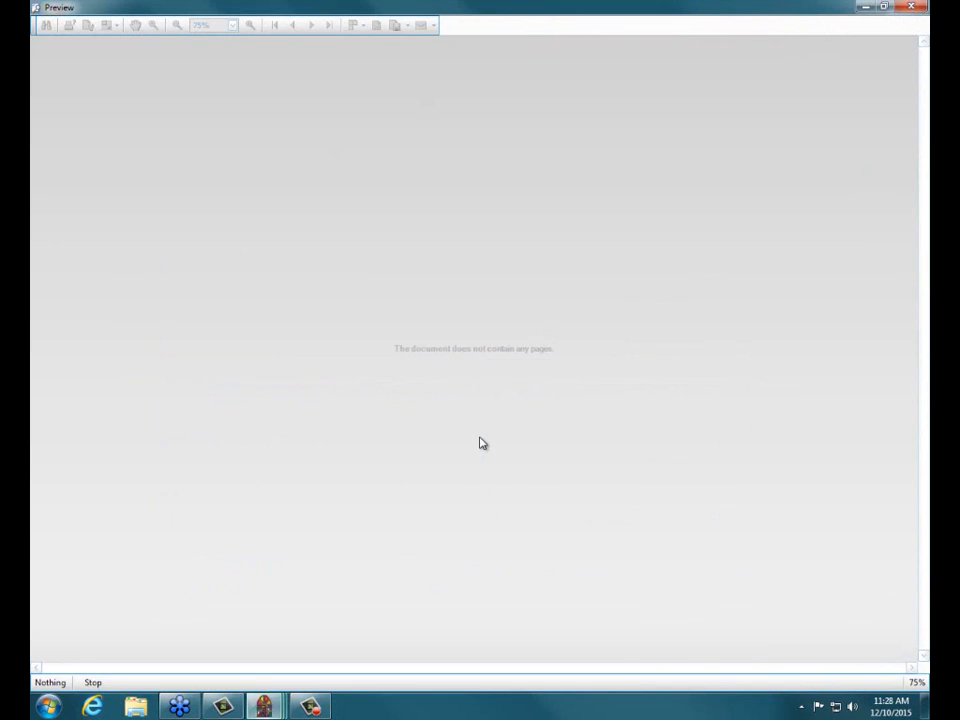
pyautogui.scroll(-1, 482, 446)
pyautogui.scroll(-3, 456, 456)
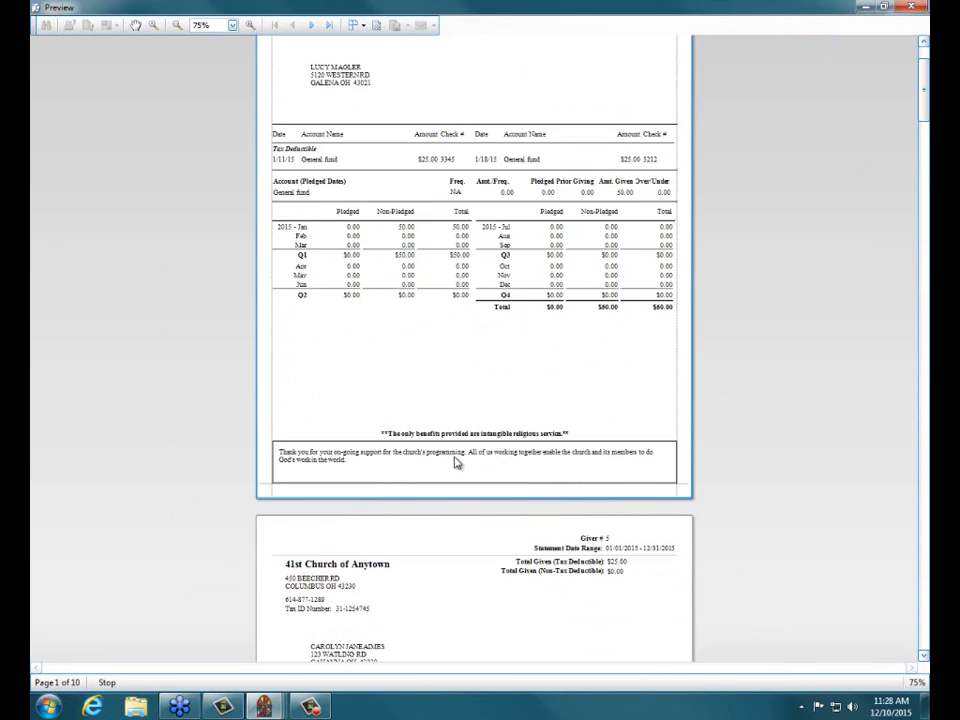
pyautogui.scroll(-3, 456, 462)
pyautogui.scroll(-2, 456, 462)
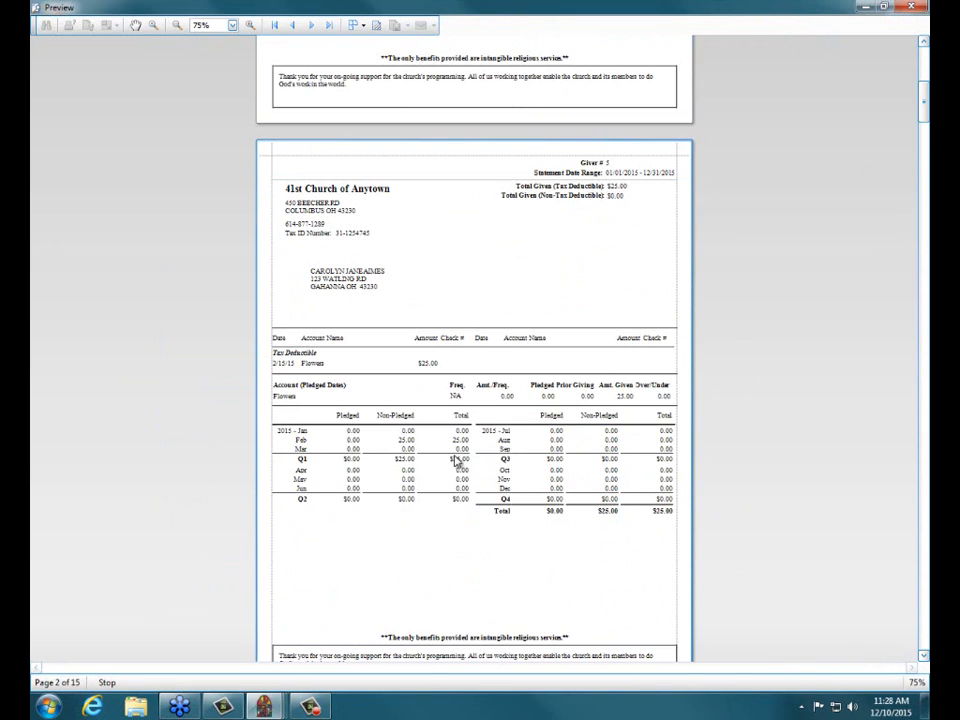
pyautogui.click(911, 8)
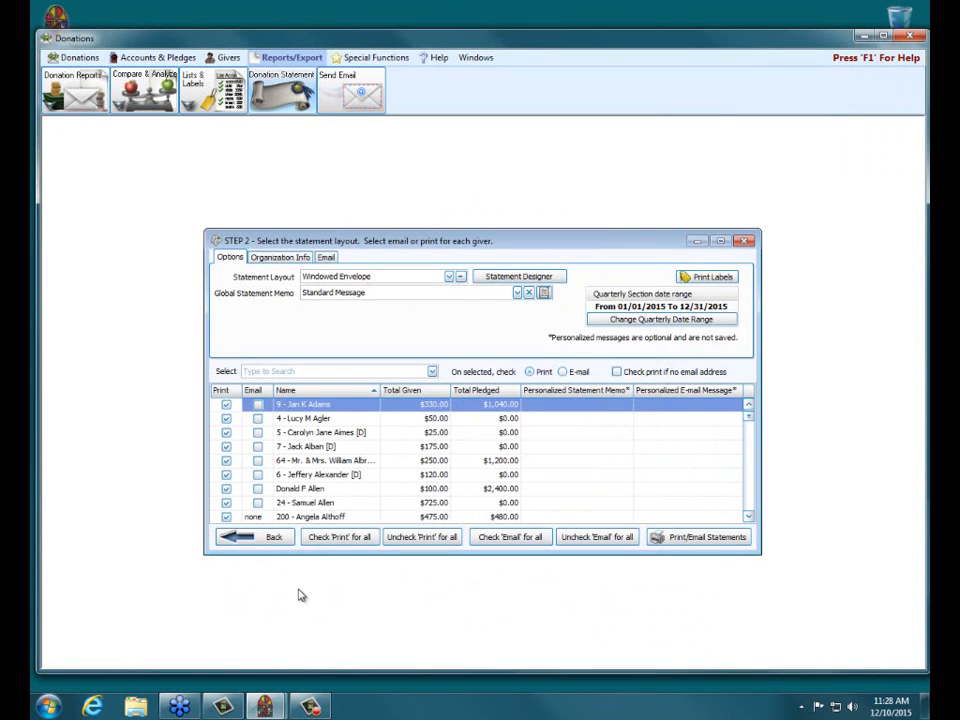
# Limit printing to the first listed giver only, preview that giver's 2015 donation statement, and close the preview
pyautogui.click(414, 540)
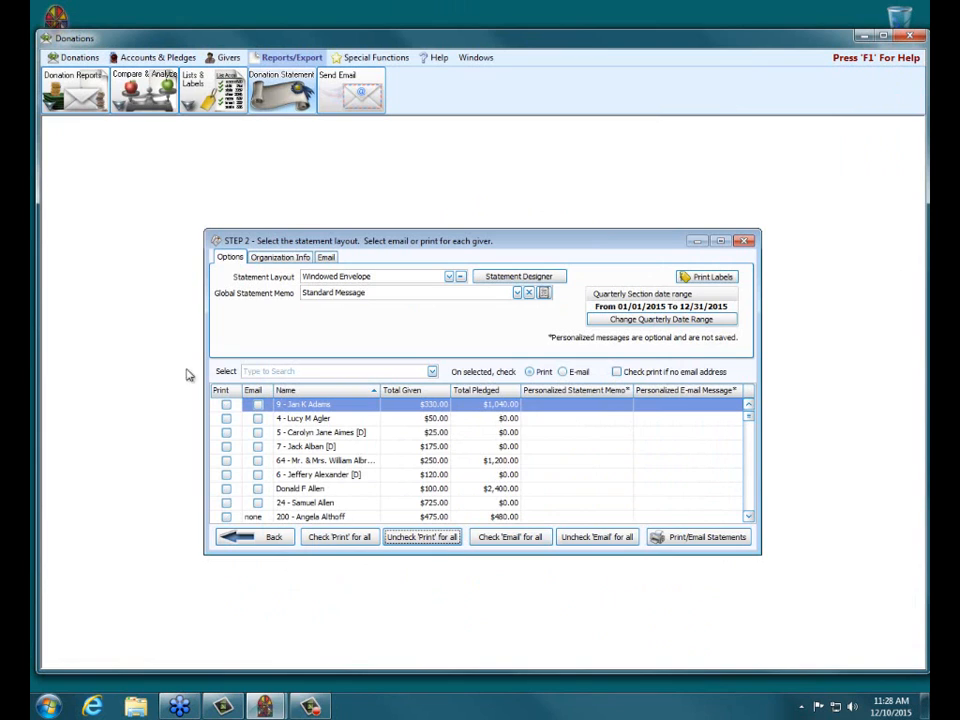
pyautogui.click(227, 406)
pyautogui.click(227, 406)
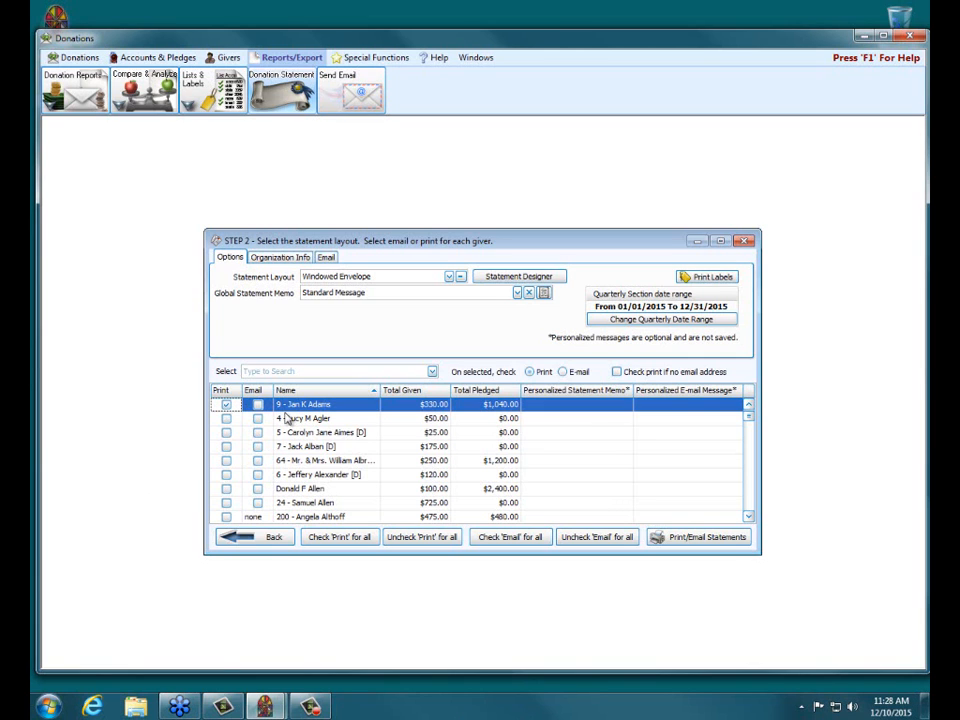
pyautogui.click(721, 539)
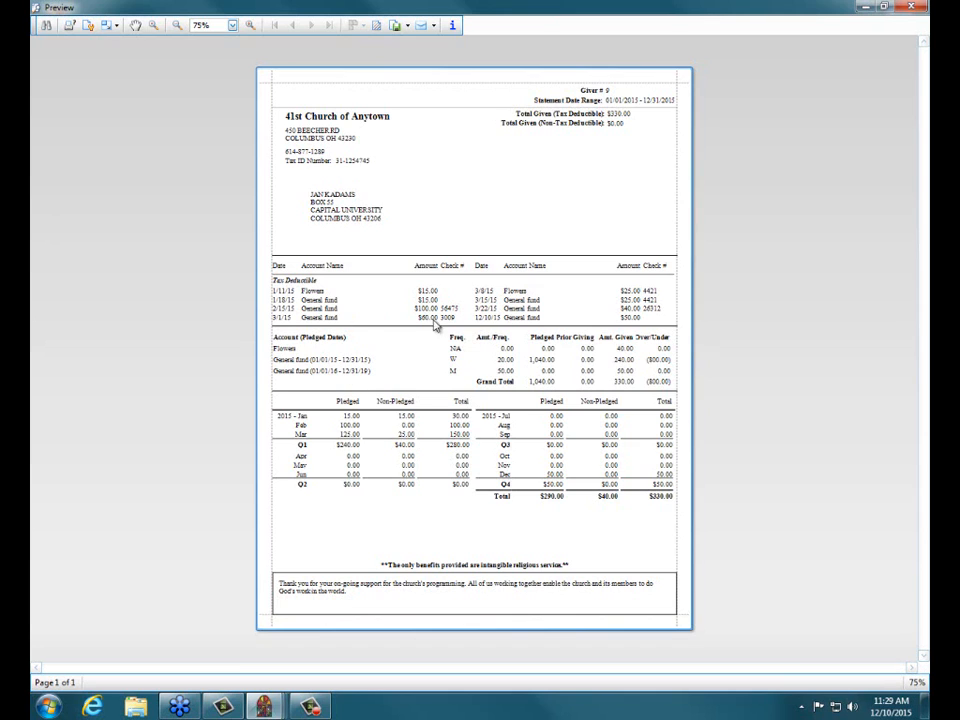
pyautogui.click(912, 10)
# Set the statement's quarterly section date range to 01/01/2016 through 12/31/2016
pyautogui.click(705, 320)
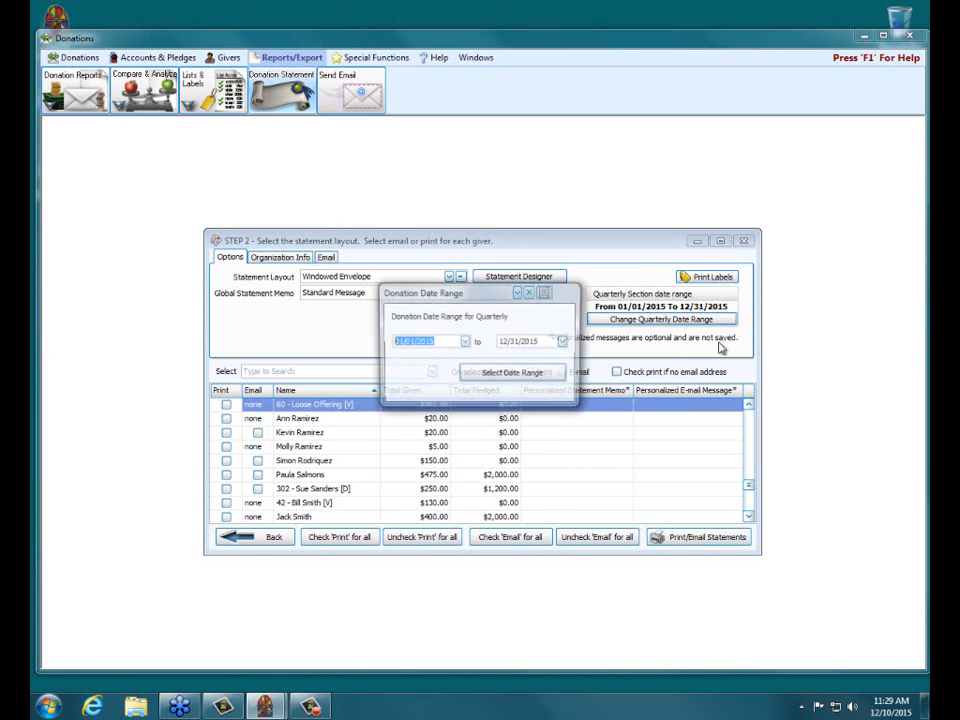
pyautogui.click(463, 341)
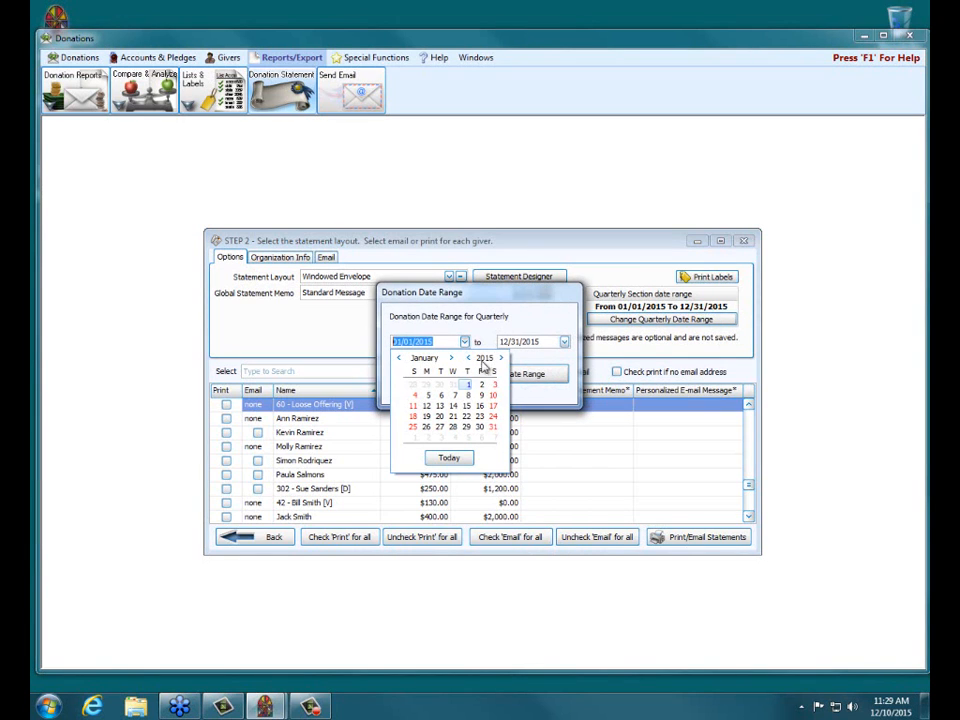
pyautogui.click(500, 358)
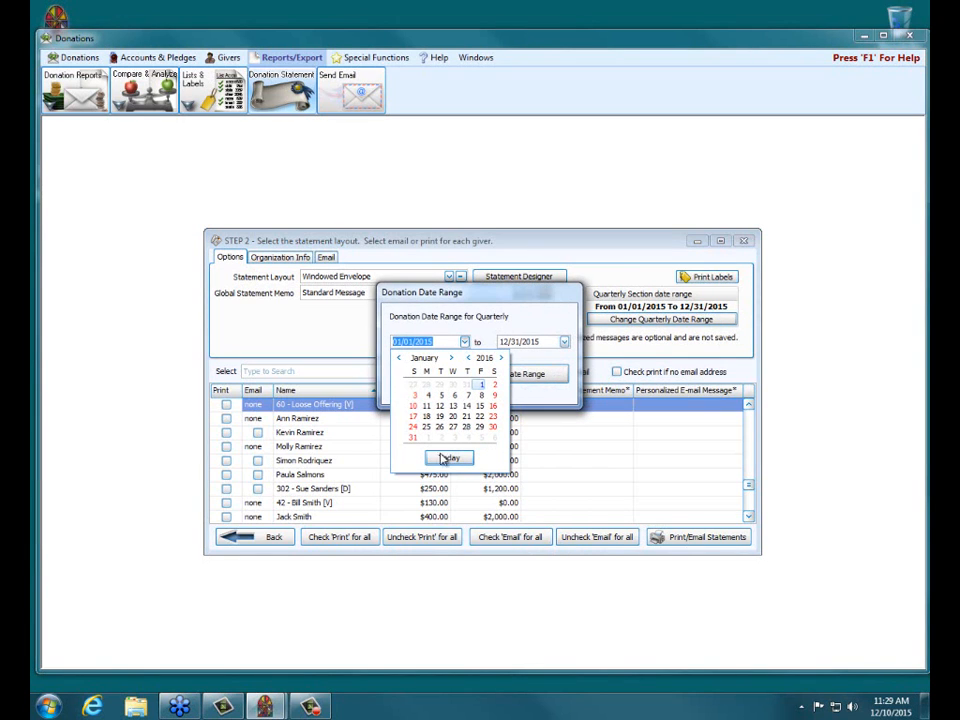
pyautogui.click(481, 384)
pyautogui.click(564, 341)
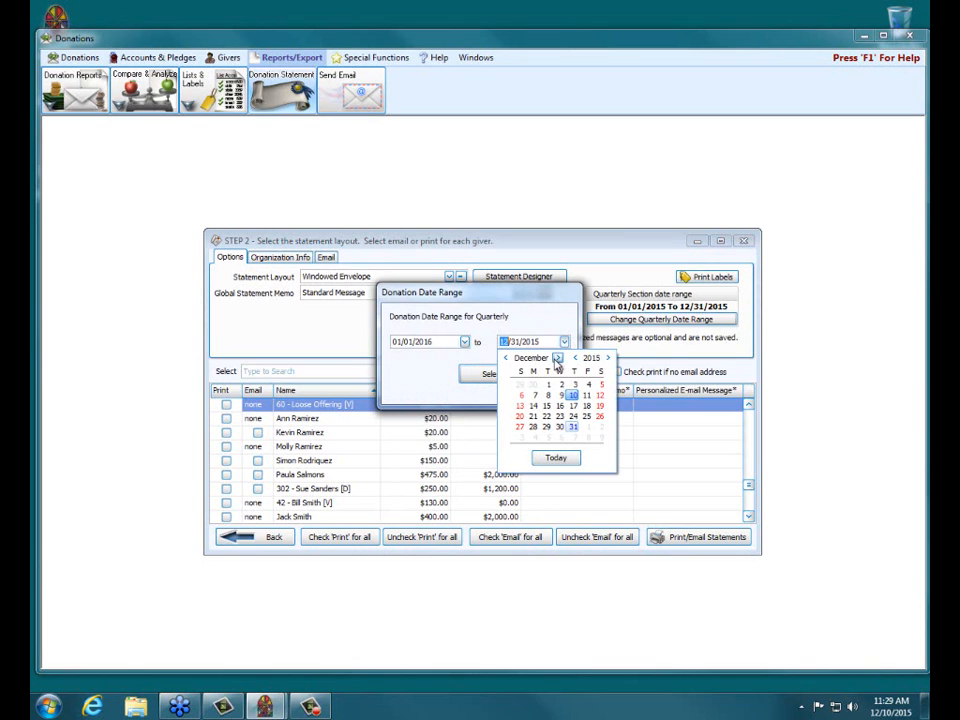
pyautogui.click(608, 358)
pyautogui.click(600, 426)
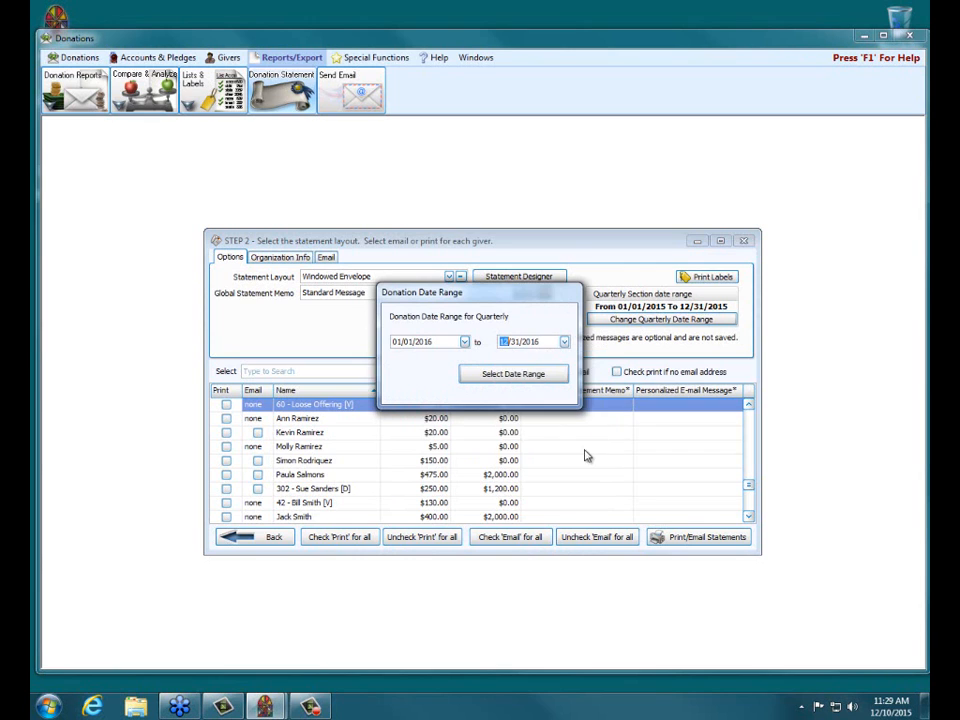
pyautogui.click(524, 371)
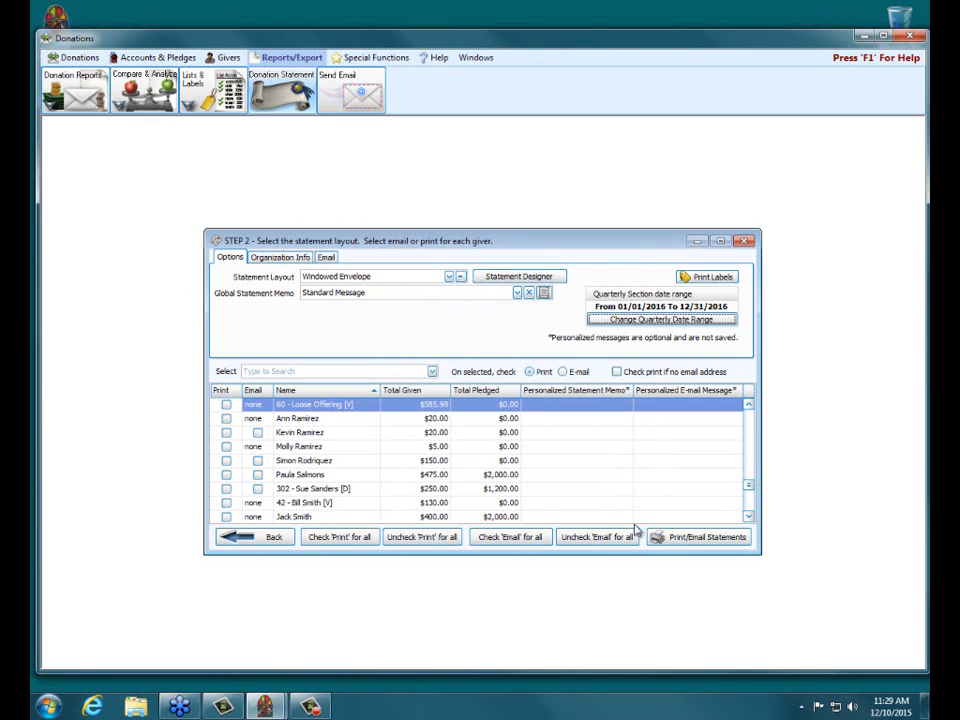
# Preview the giver's statement with the 2016 quarterly section, recheck the quarterly date range, and close the statement setup
pyautogui.click(690, 537)
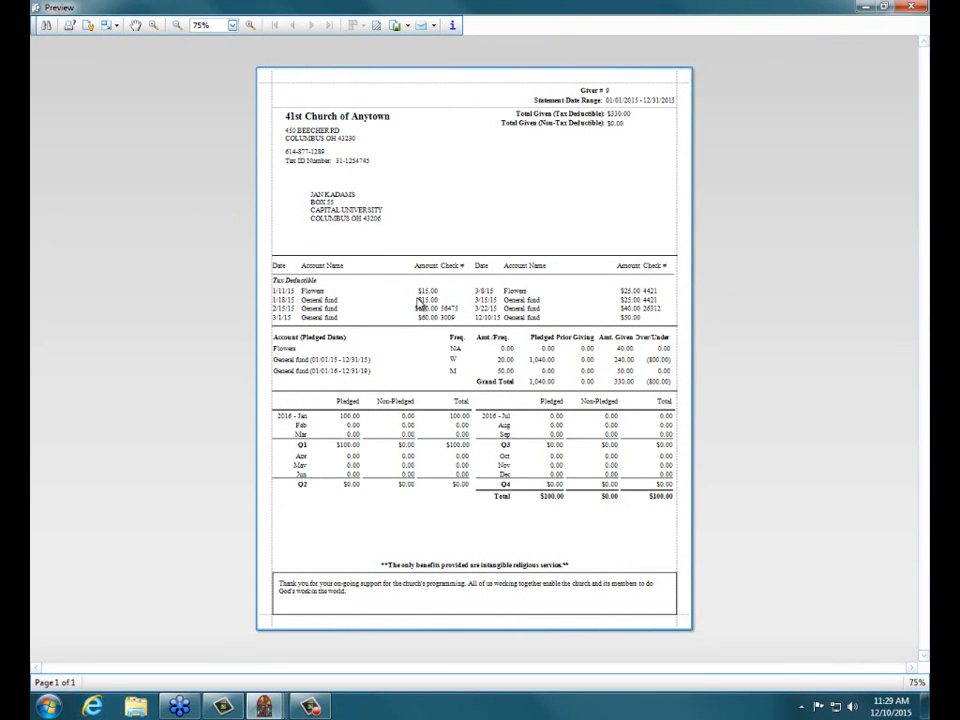
pyautogui.click(911, 7)
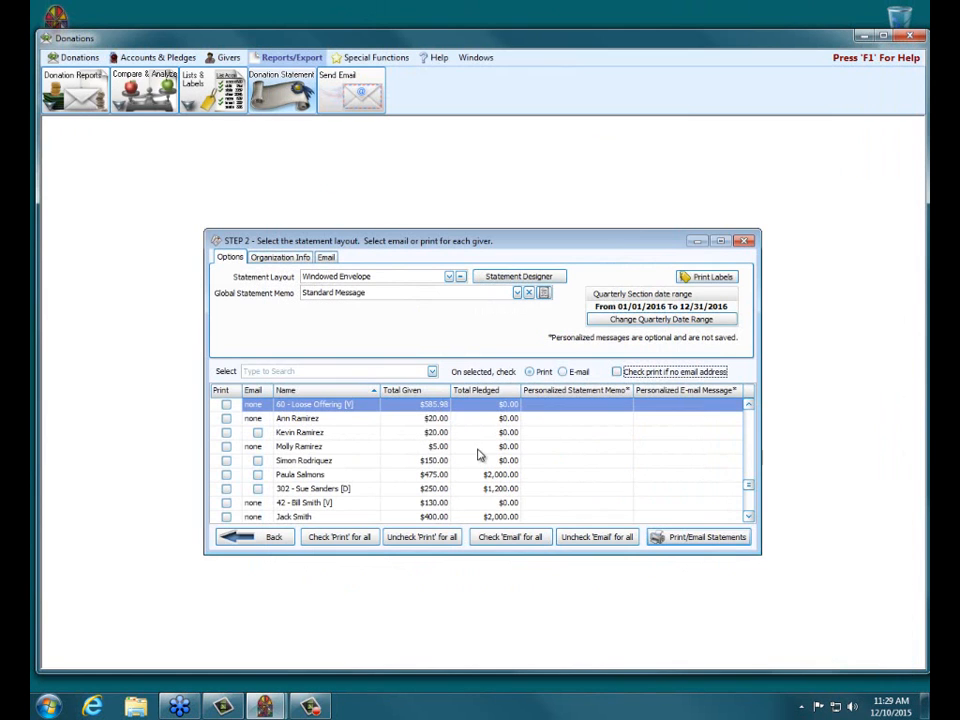
pyautogui.click(681, 320)
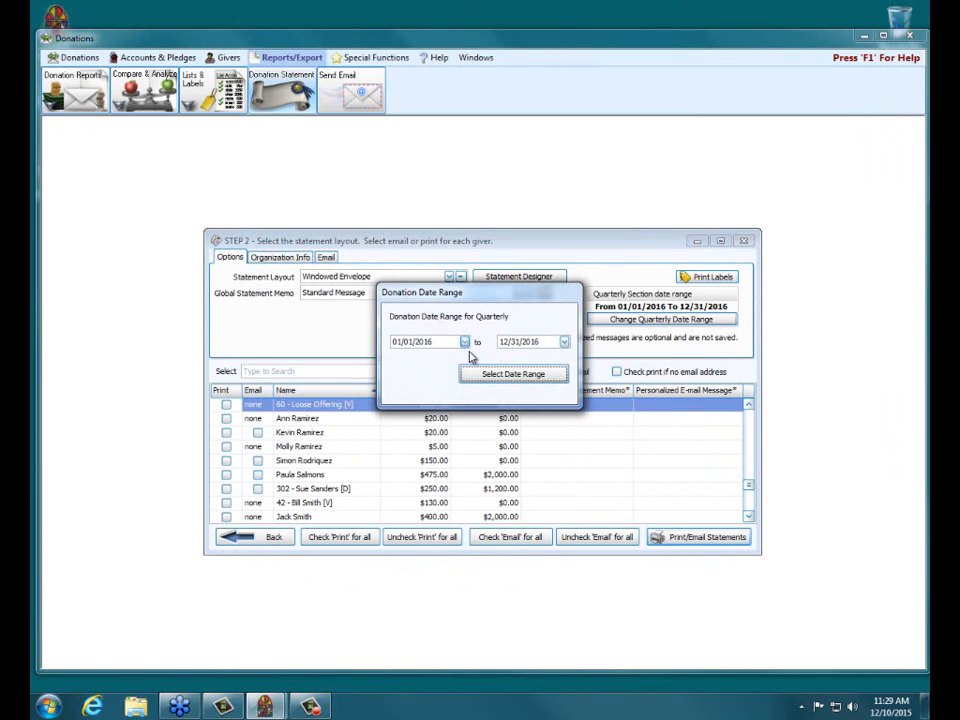
pyautogui.click(543, 374)
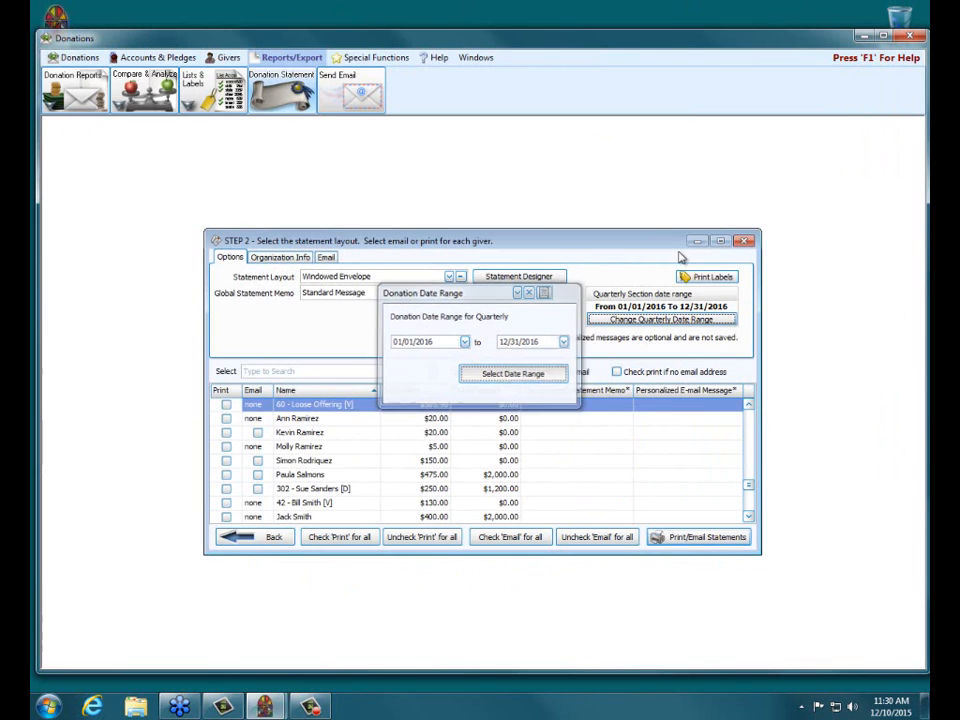
pyautogui.click(742, 242)
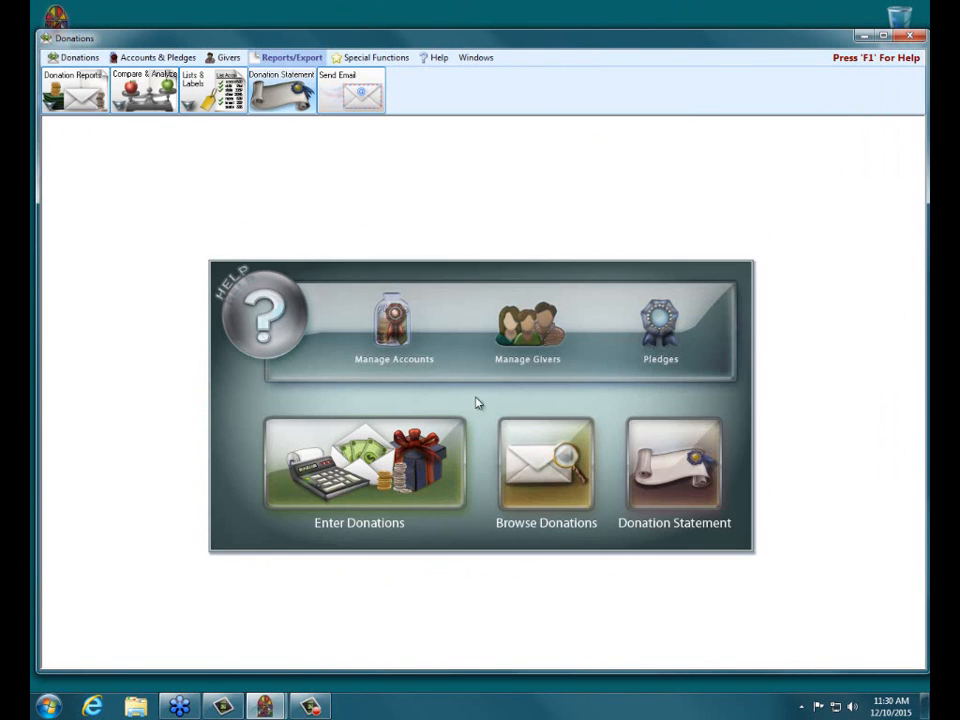
# Start a new donation statement and set its donations detail date range to 01/01/2016 through 12/31/2016
pyautogui.click(651, 497)
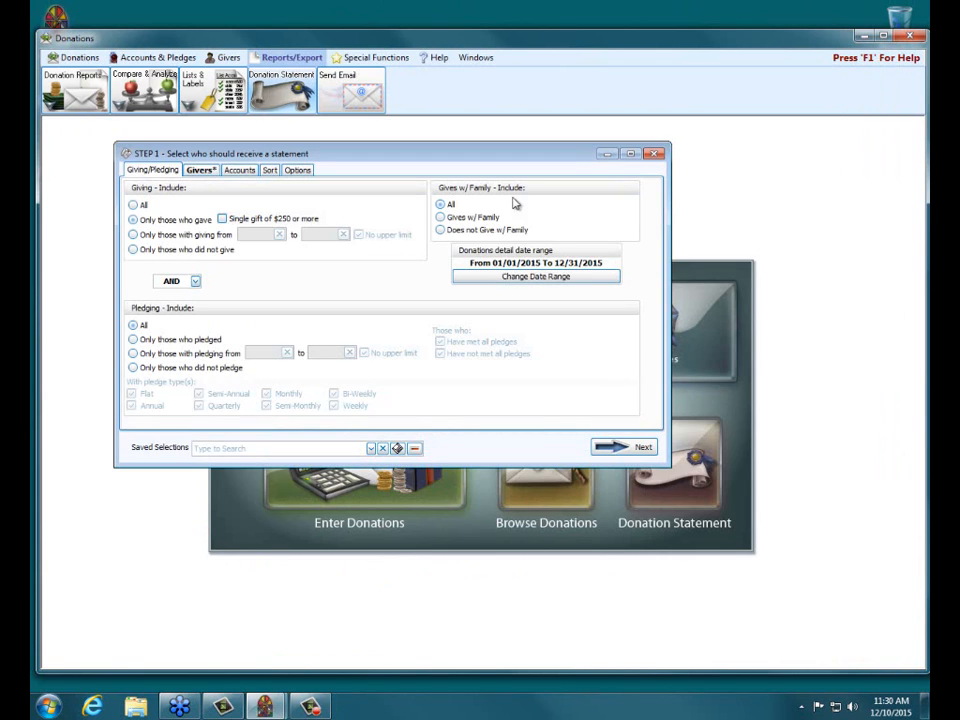
pyautogui.click(535, 276)
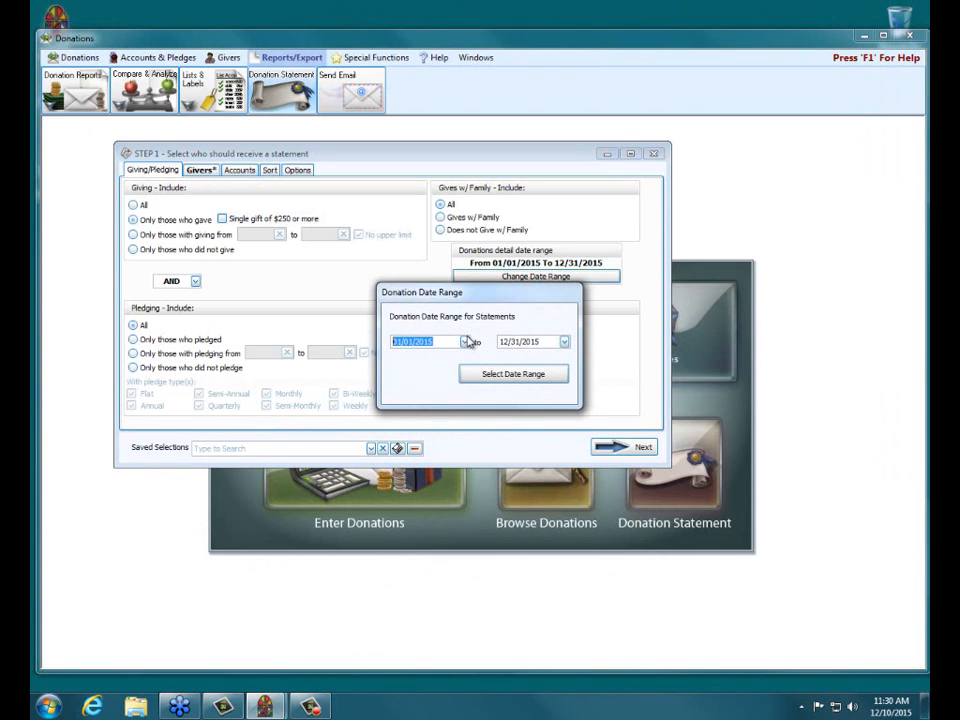
pyautogui.click(465, 342)
pyautogui.click(501, 357)
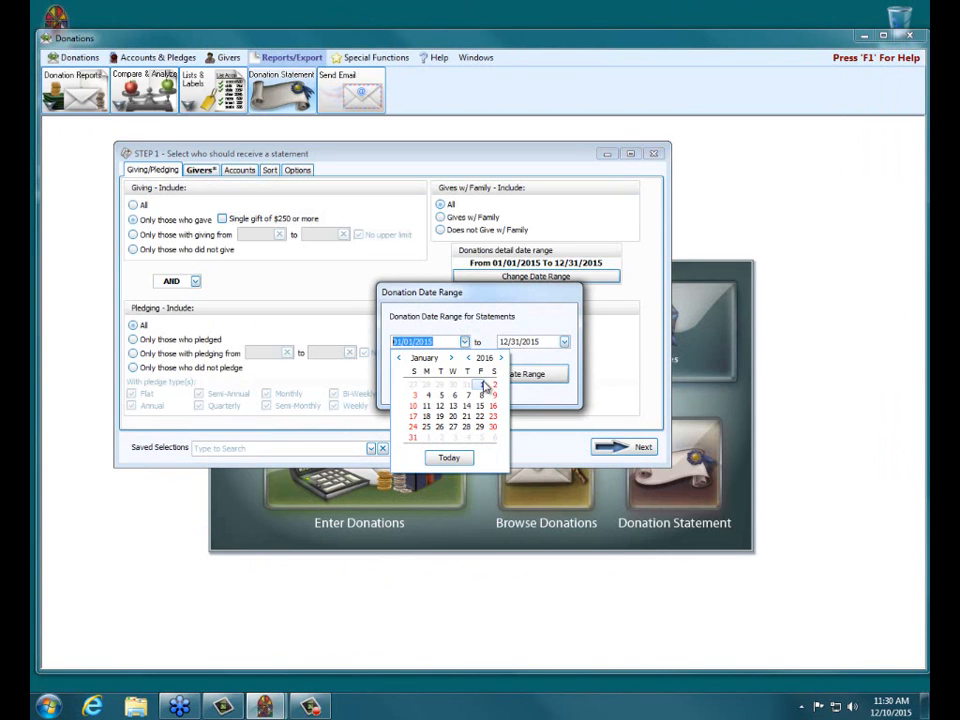
pyautogui.click(483, 385)
pyautogui.click(564, 342)
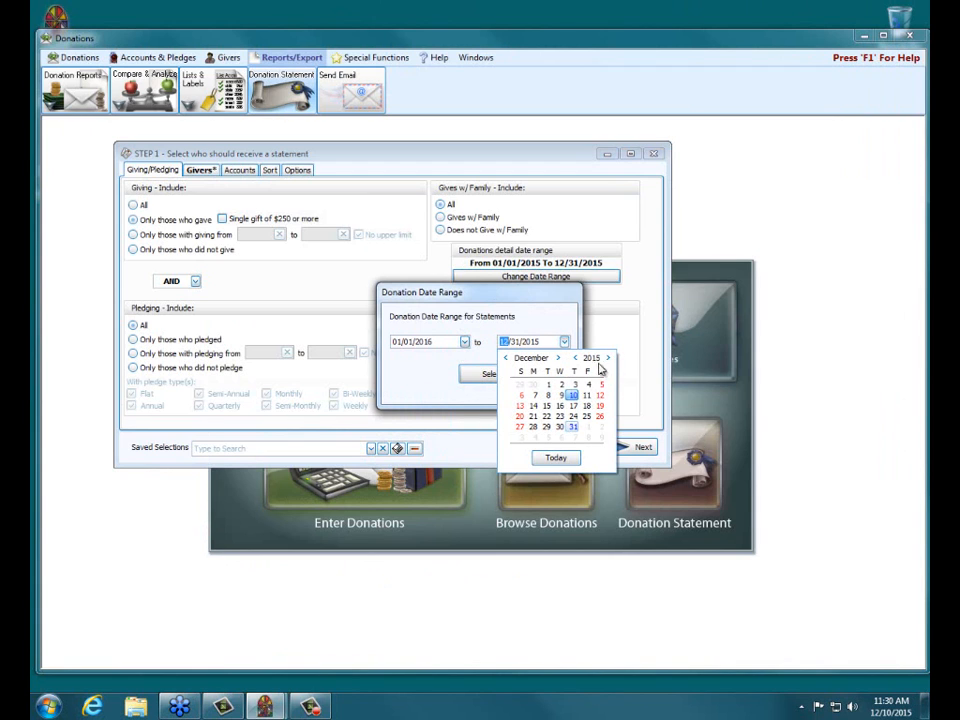
pyautogui.click(606, 357)
pyautogui.click(600, 426)
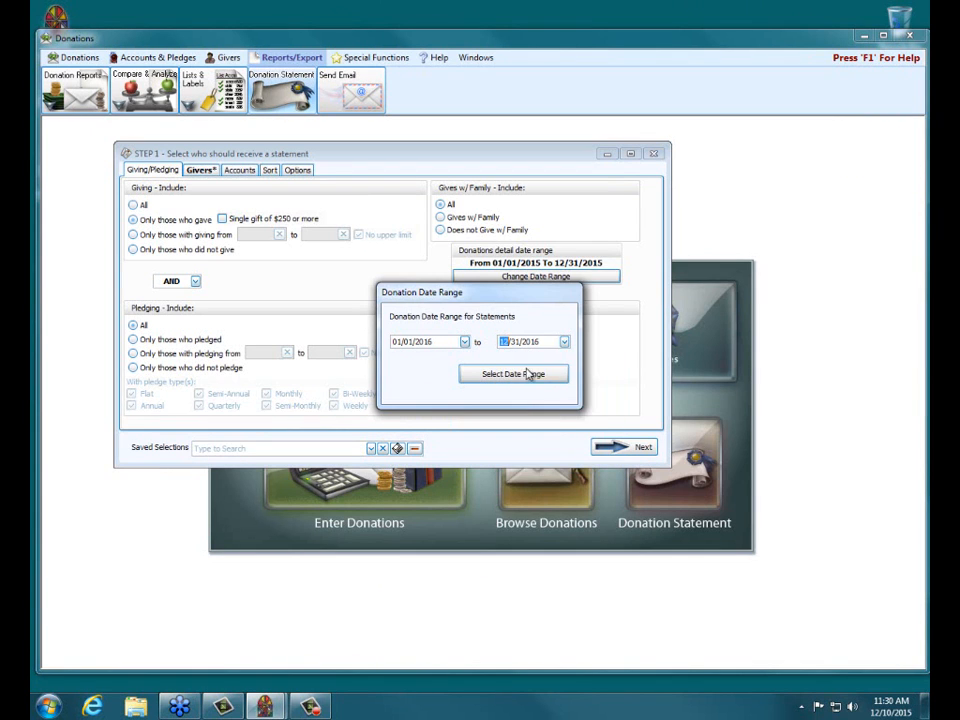
pyautogui.click(528, 374)
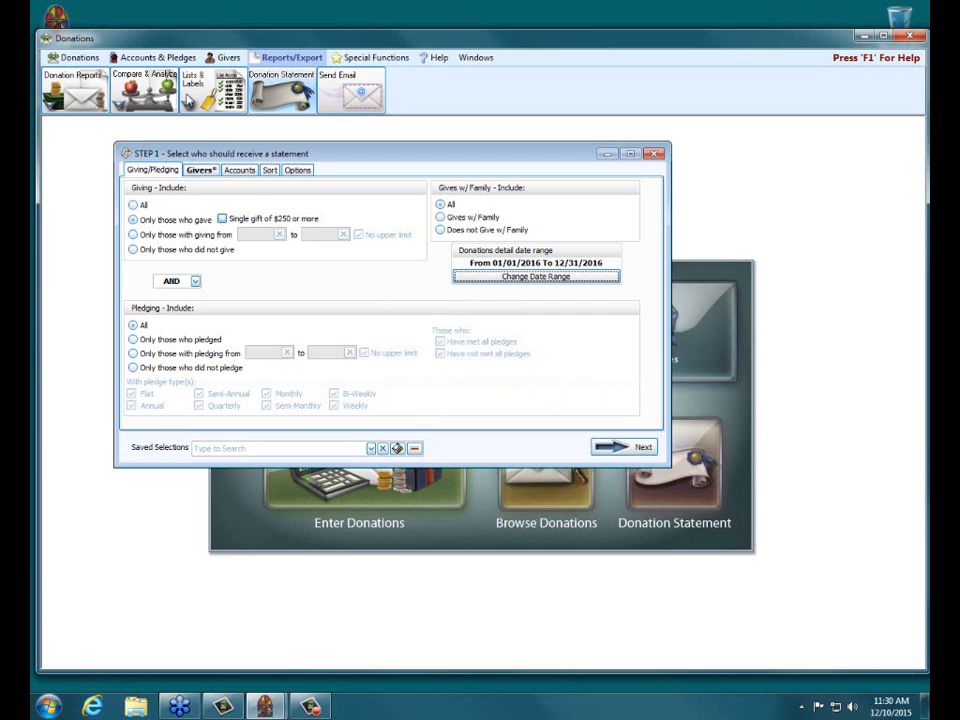
# Include all givers regardless of giving, continue to the layout options, and limit printing to the first listed giver
pyautogui.click(133, 204)
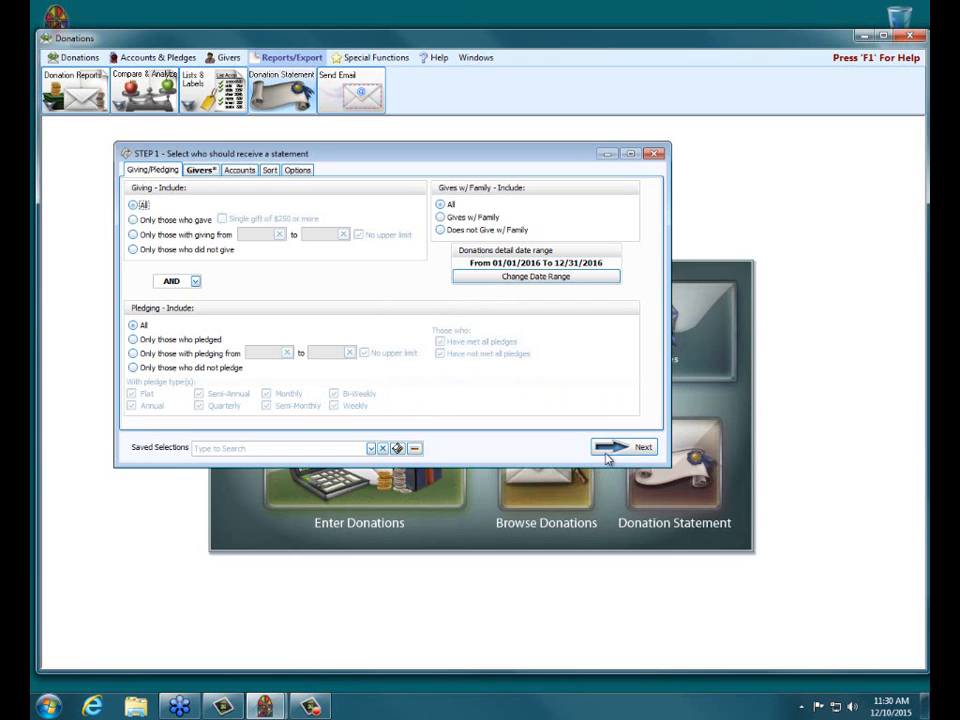
pyautogui.click(606, 451)
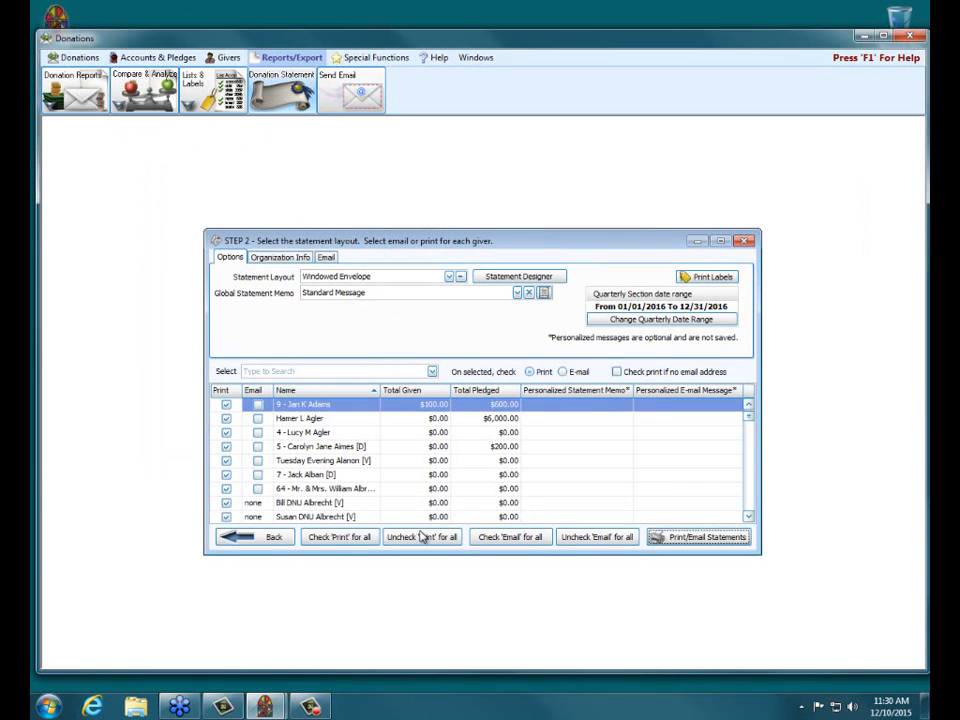
pyautogui.click(421, 538)
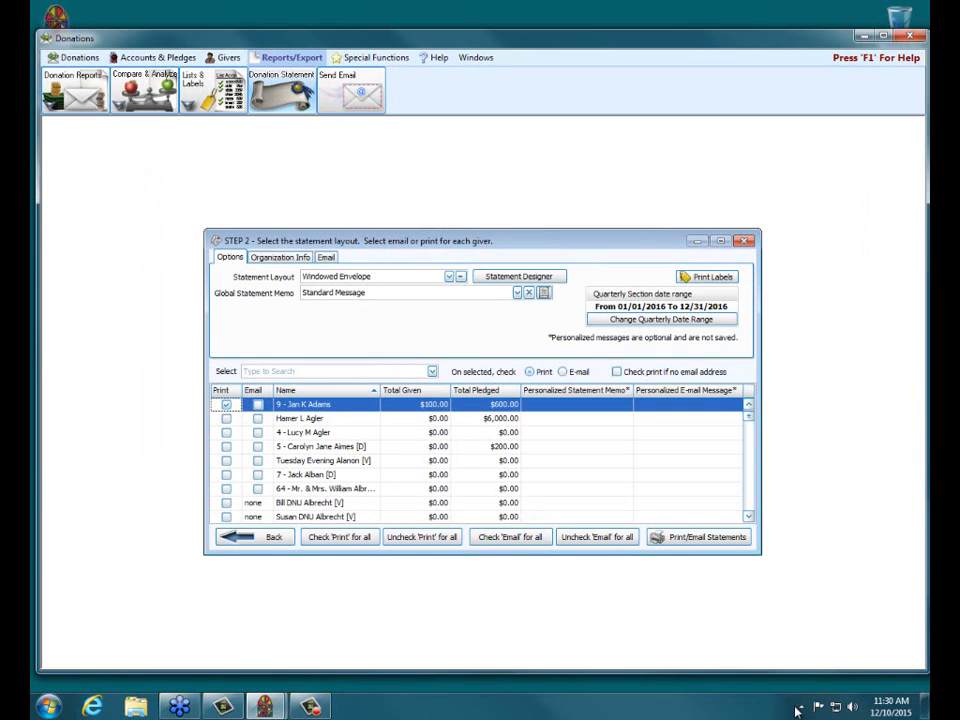
# Preview the selected giver's 2016 donation statement and its prior giving column, and close the statement setup
pyautogui.click(678, 539)
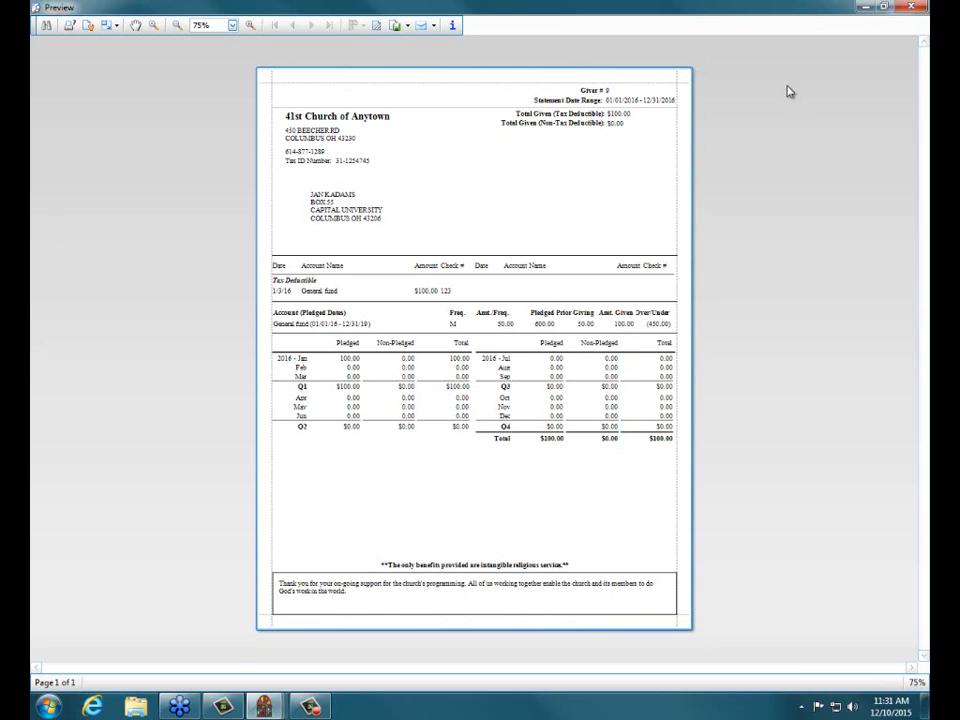
pyautogui.click(911, 10)
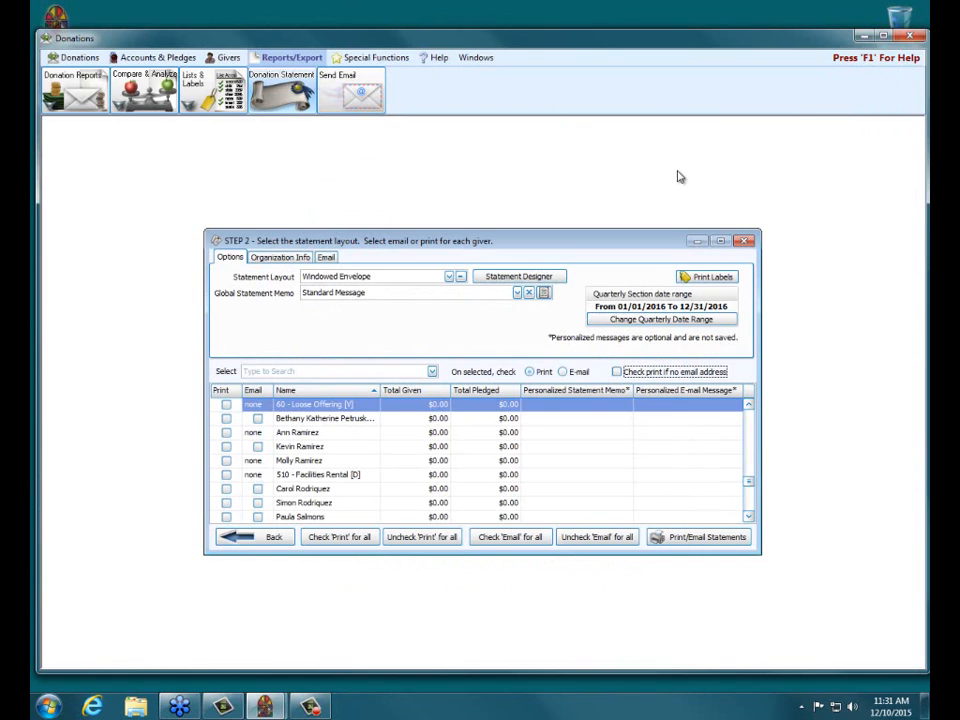
pyautogui.click(744, 241)
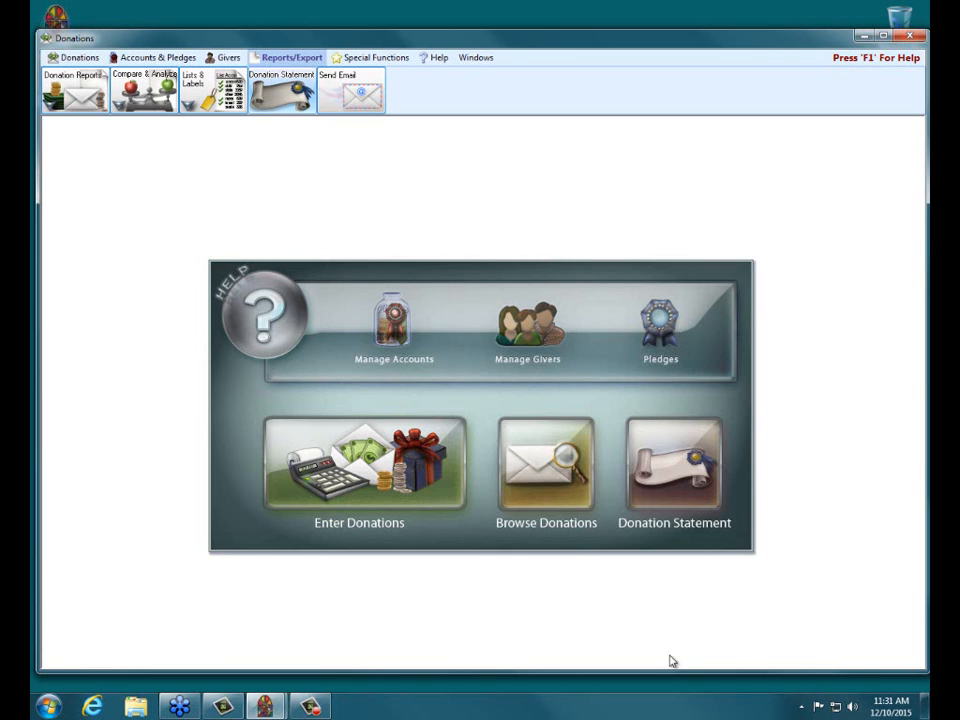
# Close the Donations module and confirm leaving it
pyautogui.click(915, 40)
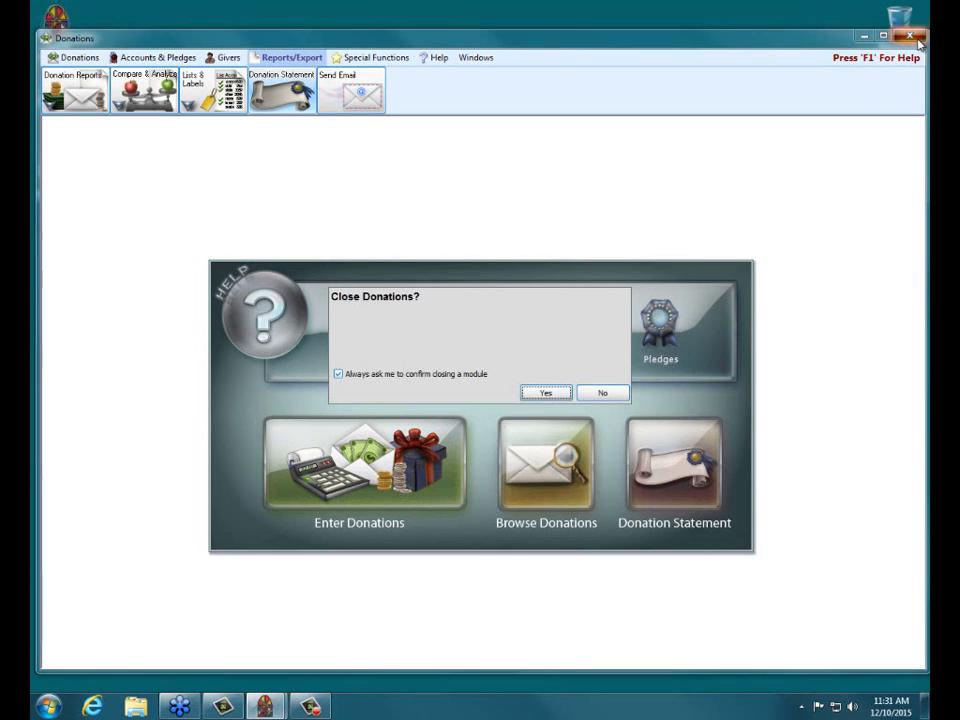
pyautogui.click(600, 394)
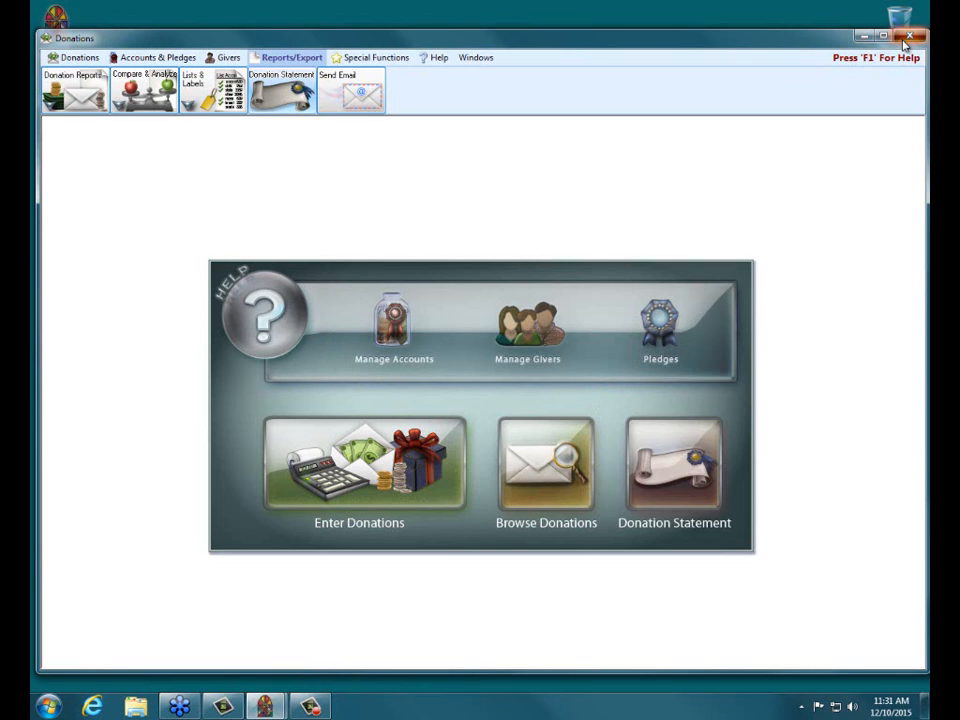
pyautogui.click(910, 37)
pyautogui.click(546, 393)
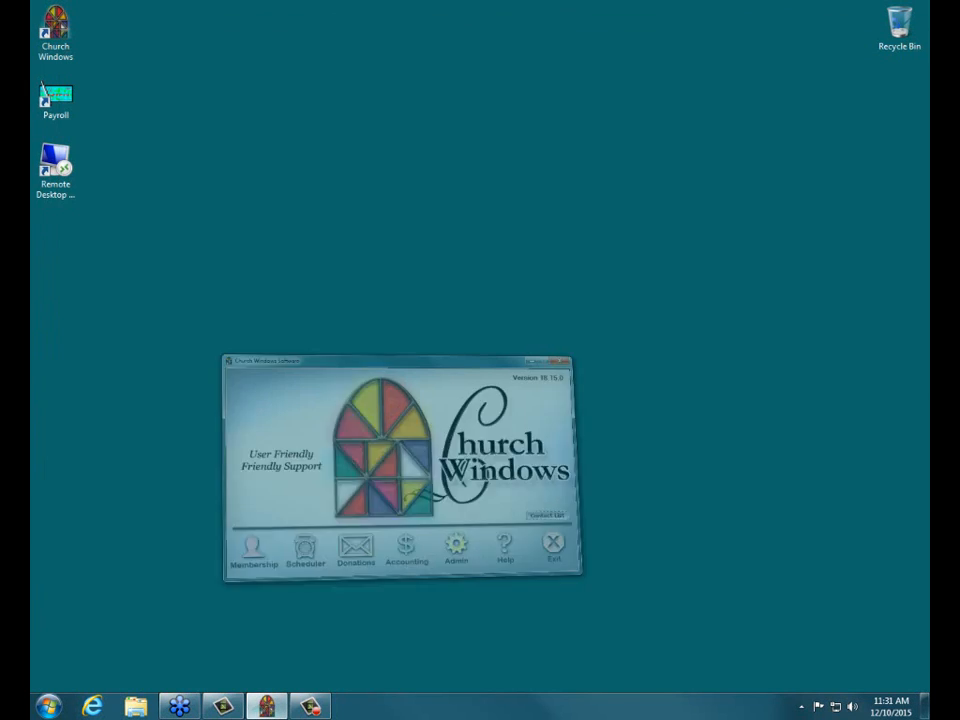
# Switch to Internet Explorer, open the Free, User Webinars page on the Church Windows website, and review the upcoming webinar schedule
pyautogui.click(88, 708)
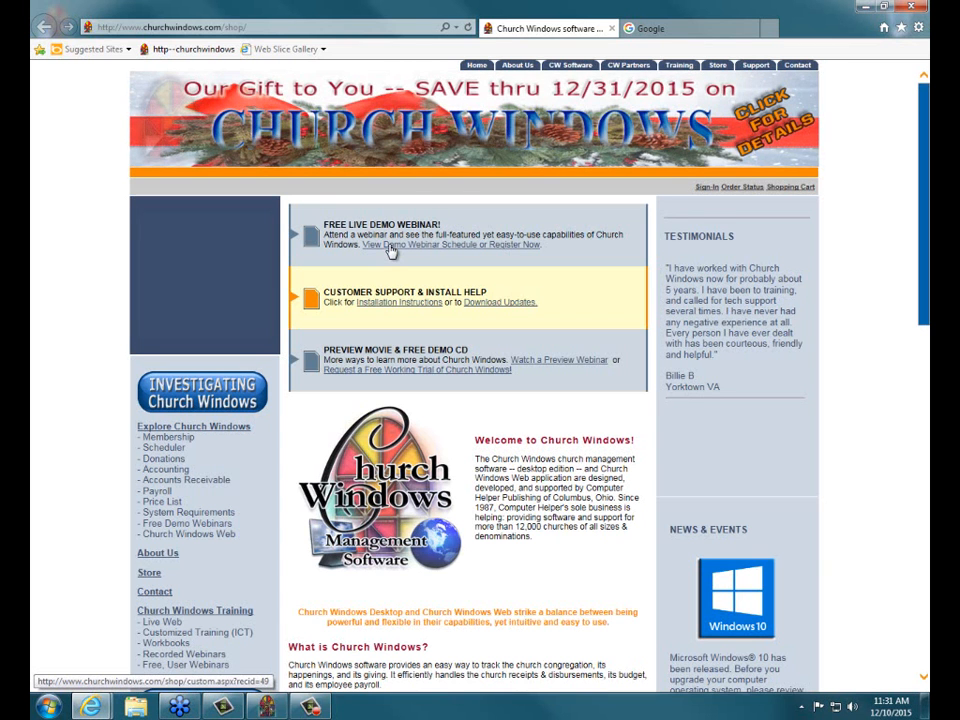
pyautogui.scroll(-3, 70, 443)
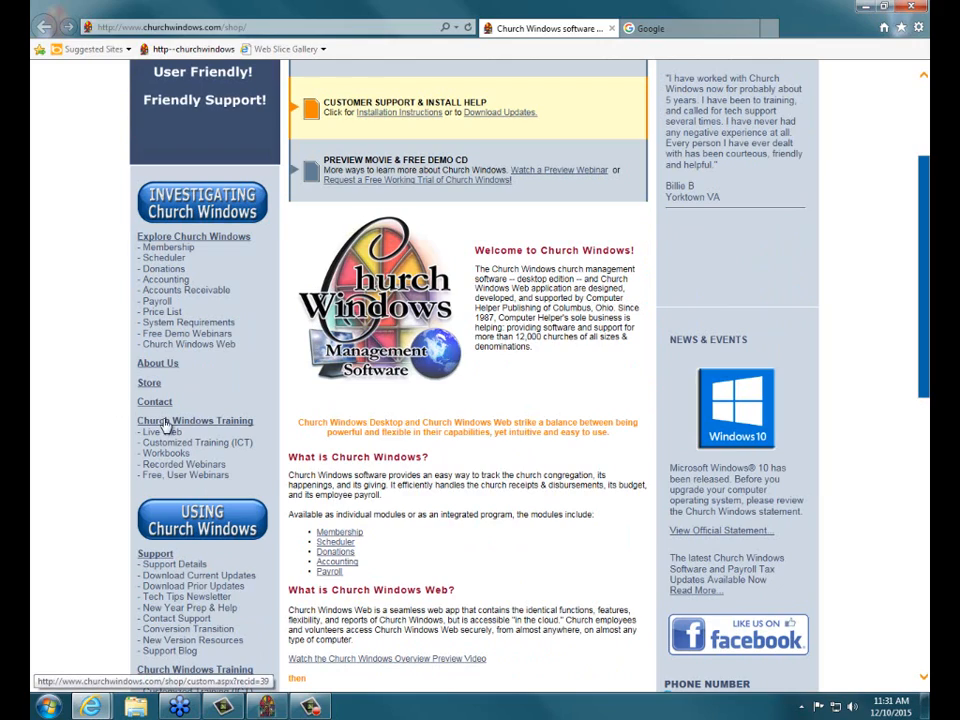
pyautogui.click(183, 478)
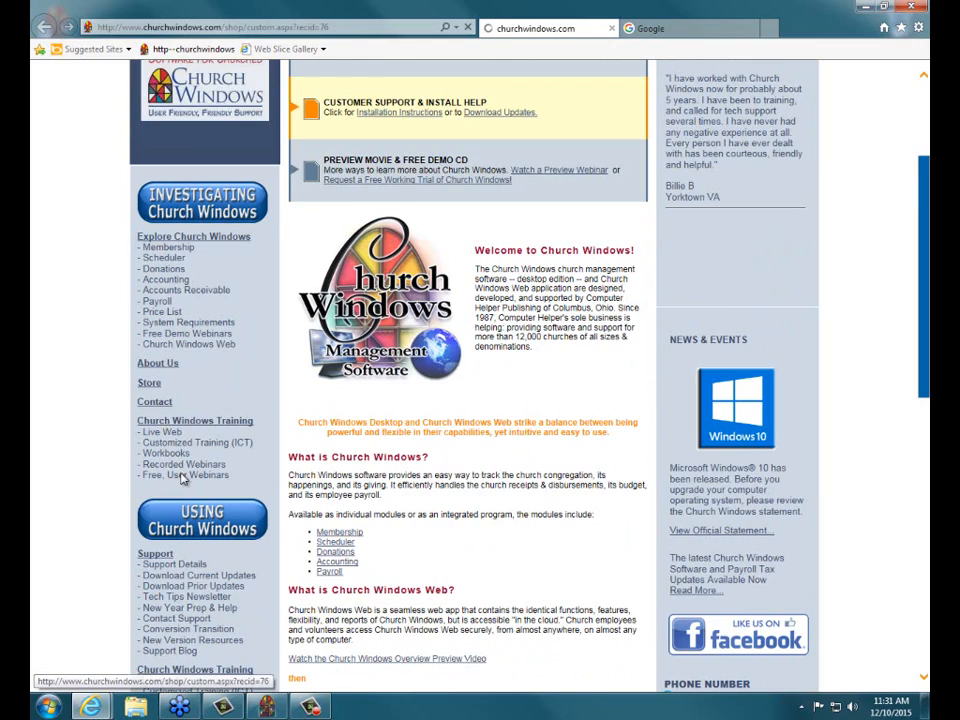
pyautogui.scroll(-5, 543, 410)
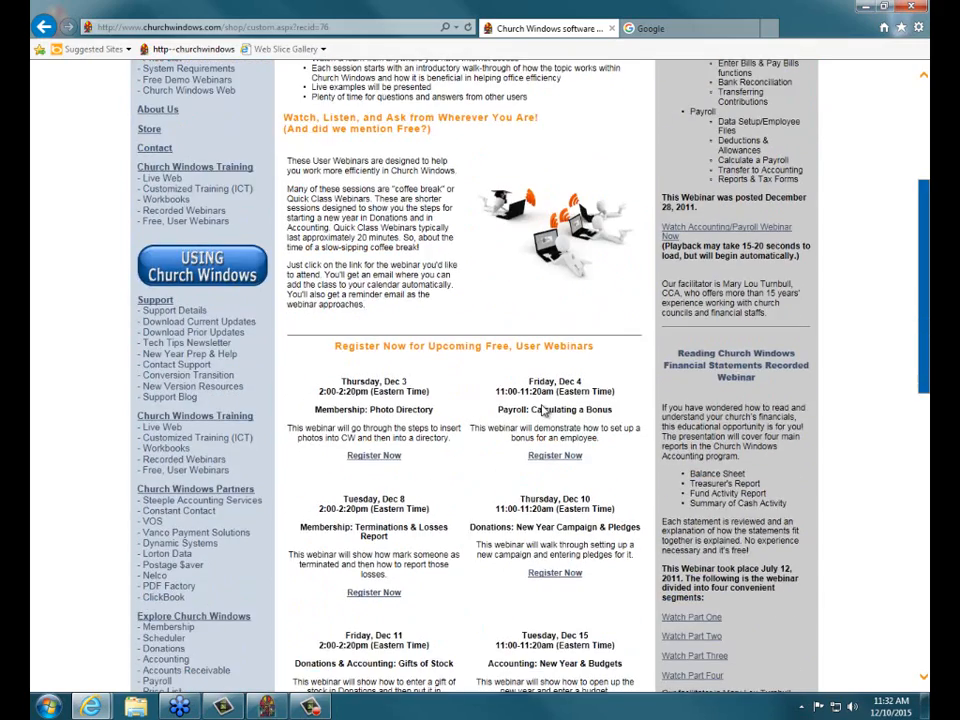
pyautogui.scroll(-1, 460, 330)
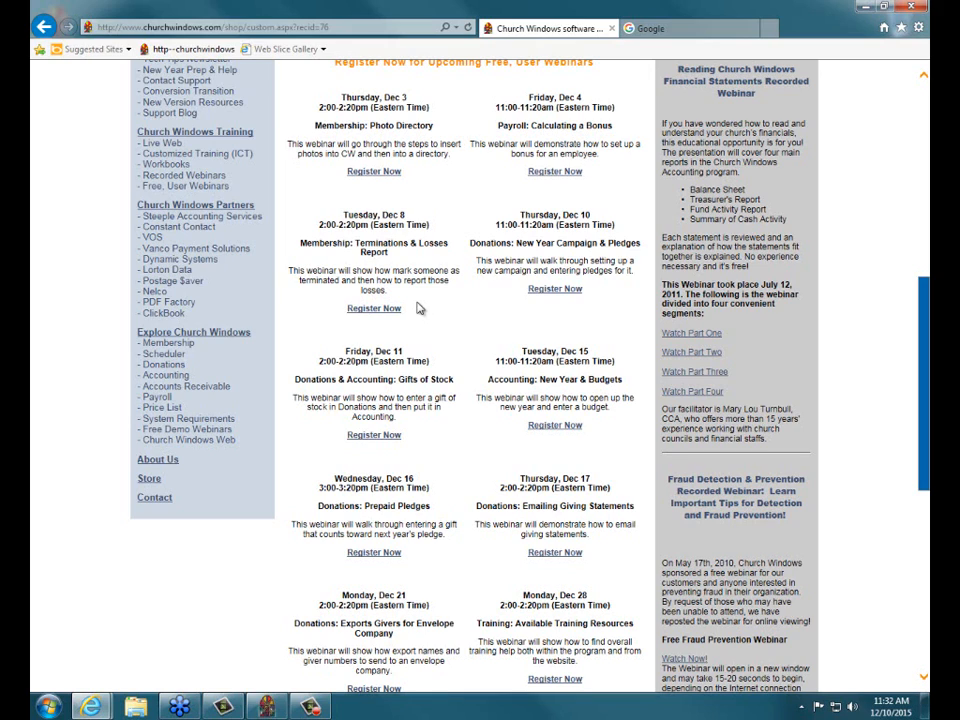
# Open the New Year Prep & Help page and review its end-of-year prep documents and movies
pyautogui.scroll(5, 419, 308)
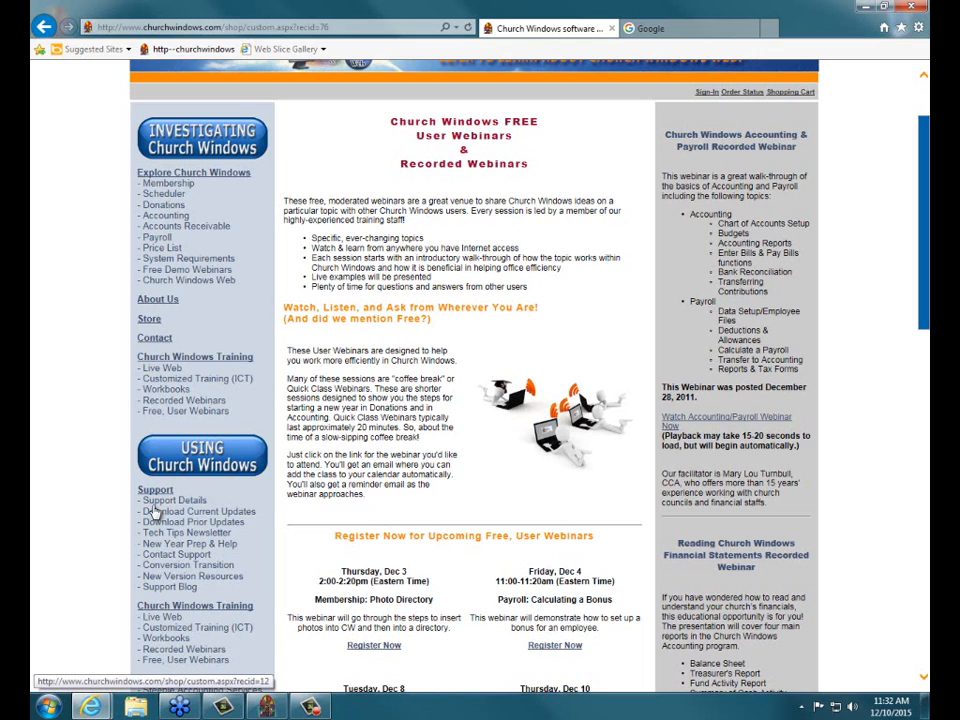
pyautogui.click(166, 552)
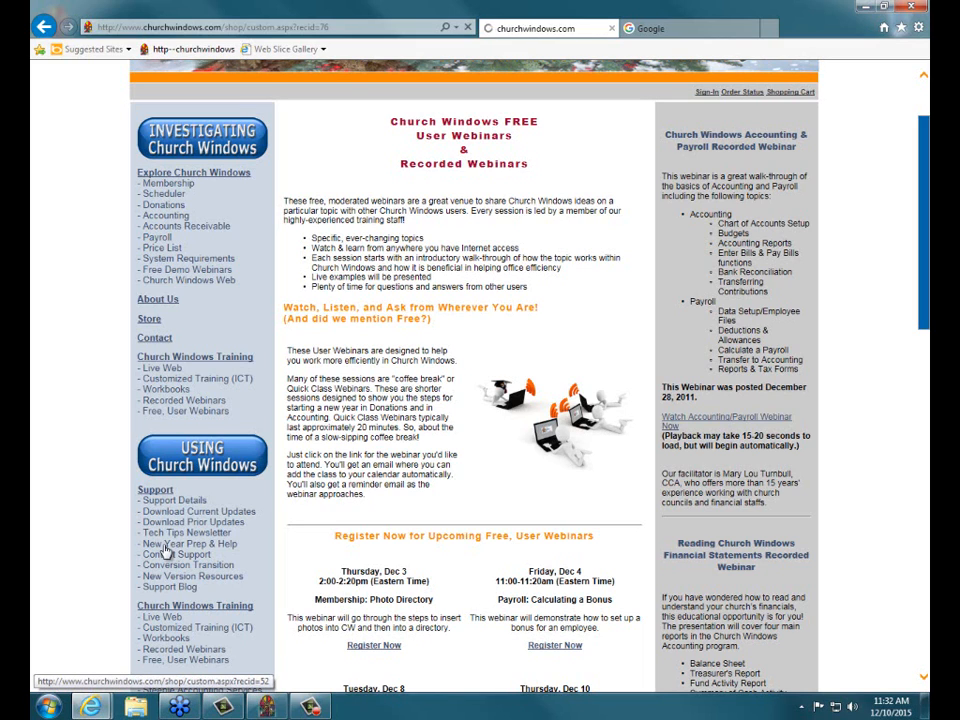
pyautogui.scroll(-3, 437, 578)
pyautogui.scroll(-1, 437, 578)
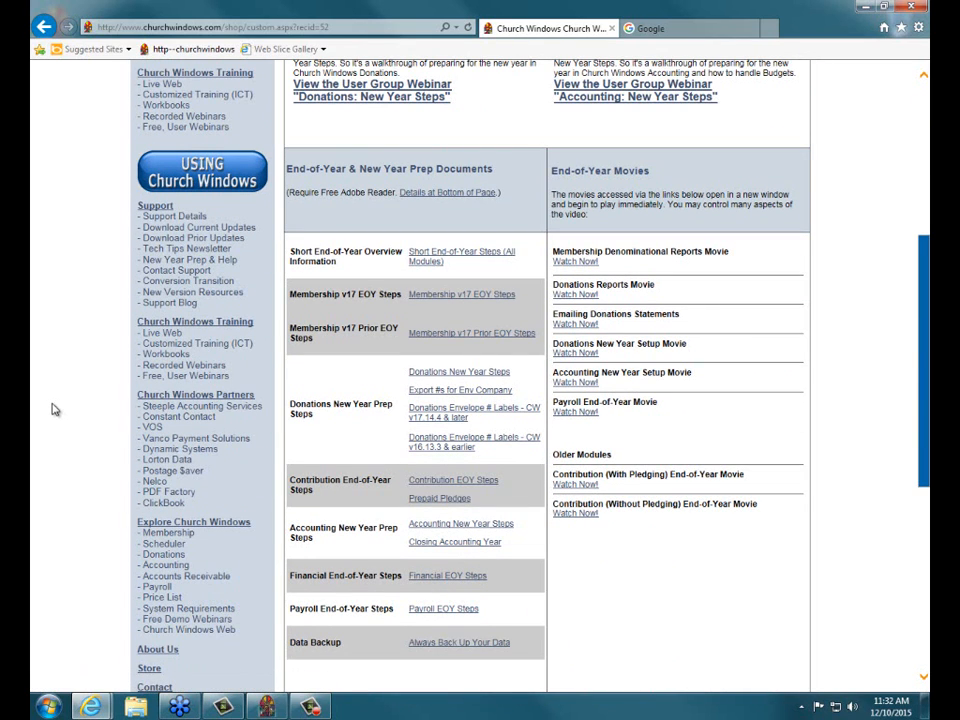
pyautogui.scroll(-1, 103, 394)
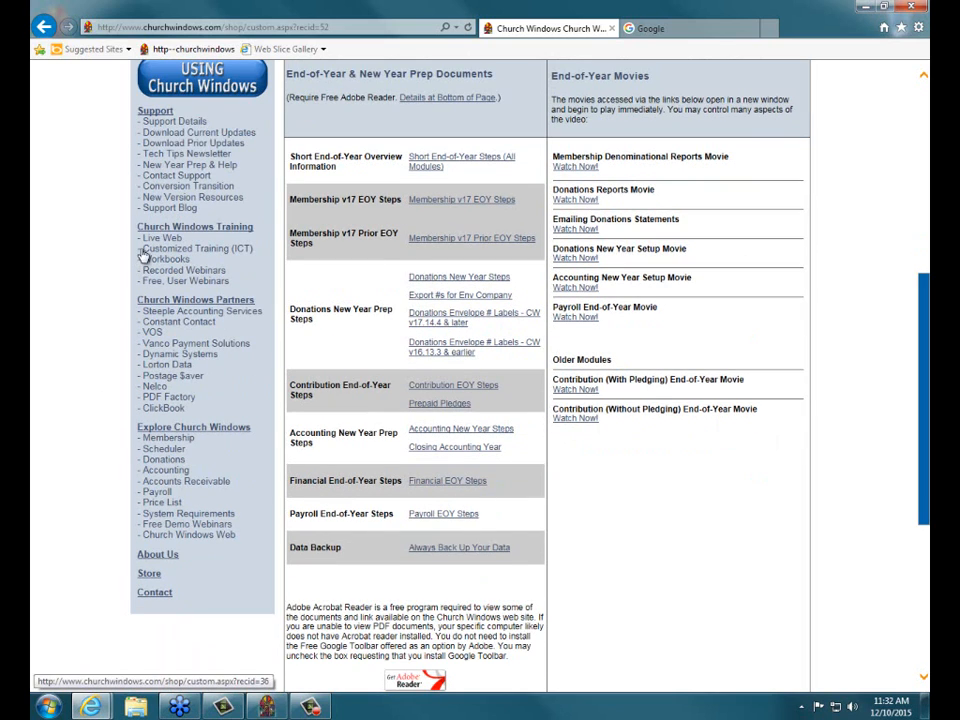
# Examine the Version 17 movies under New Version Resources and browse the posts on the Support Blog
pyautogui.click(166, 201)
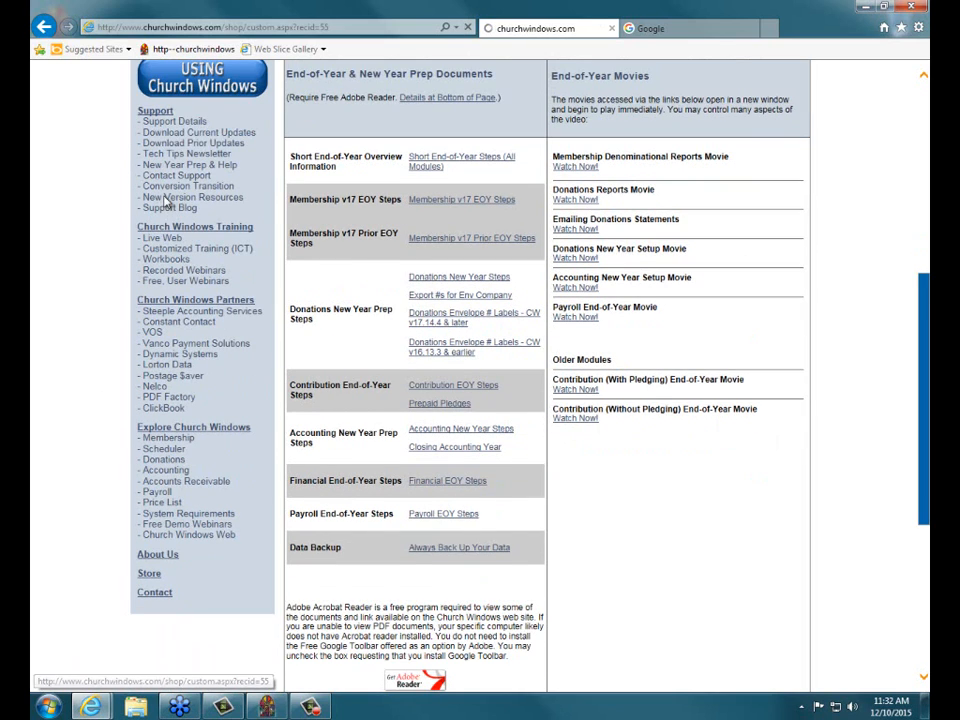
pyautogui.scroll(-4, 588, 235)
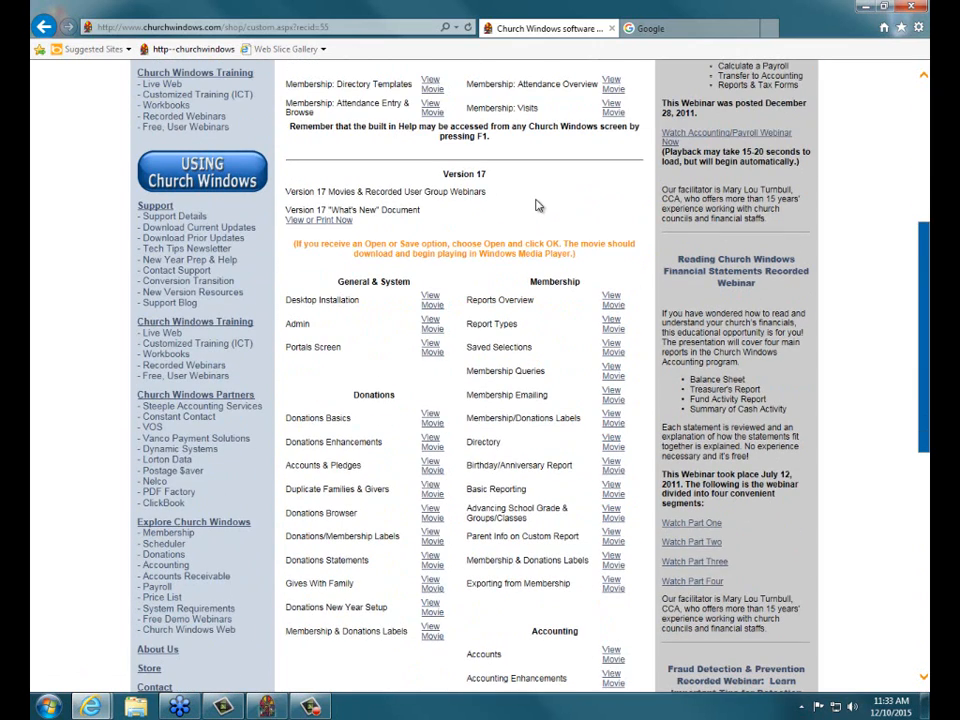
pyautogui.click(157, 302)
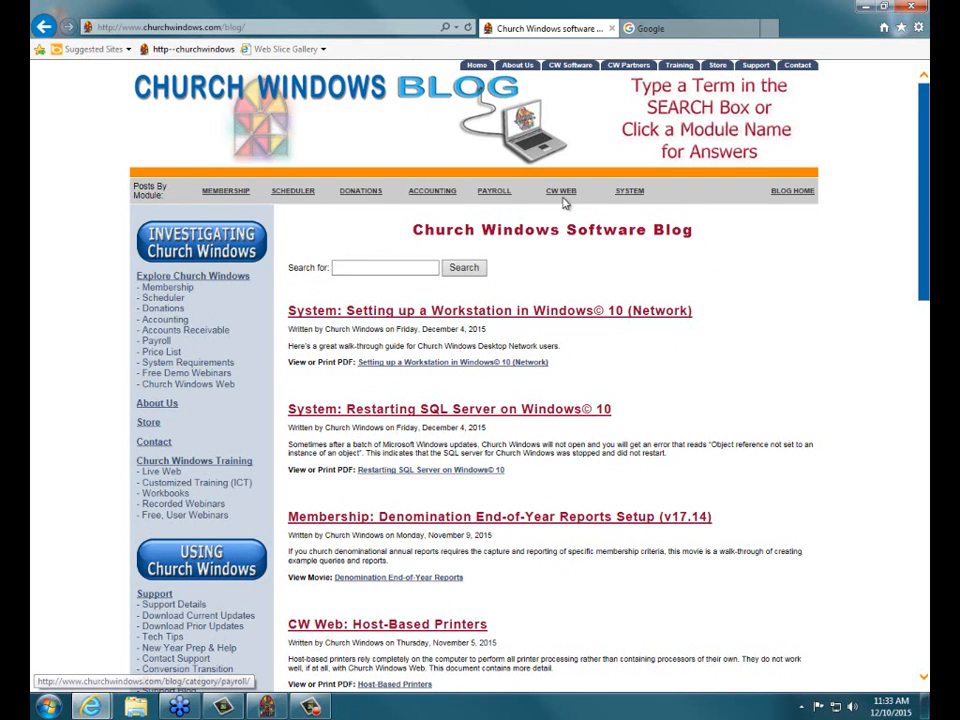
pyautogui.scroll(-3, 690, 299)
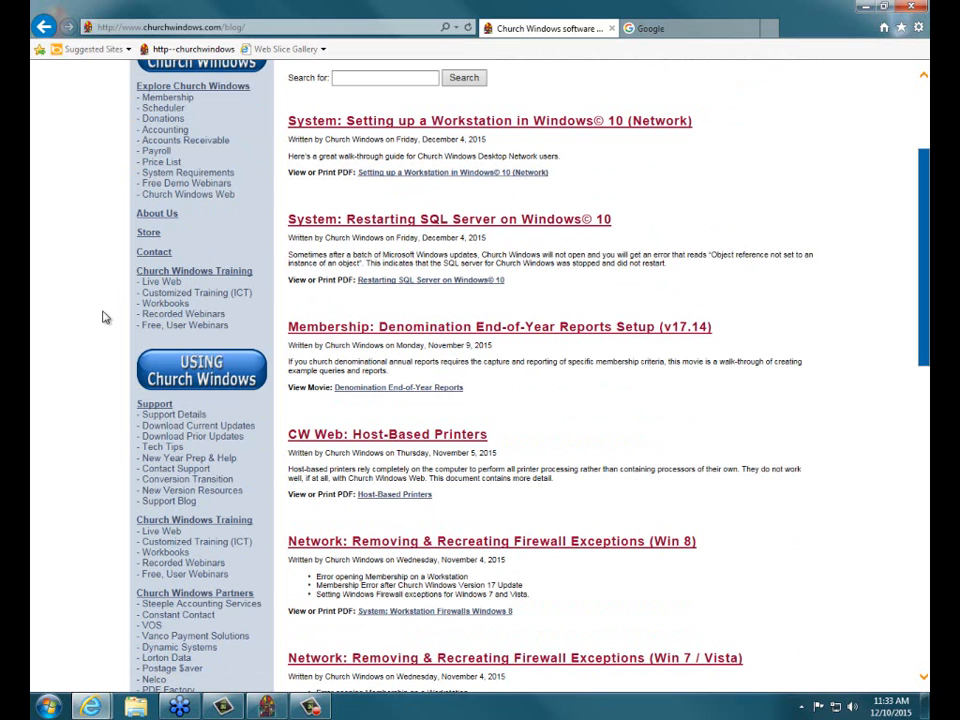
pyautogui.scroll(-6, 103, 317)
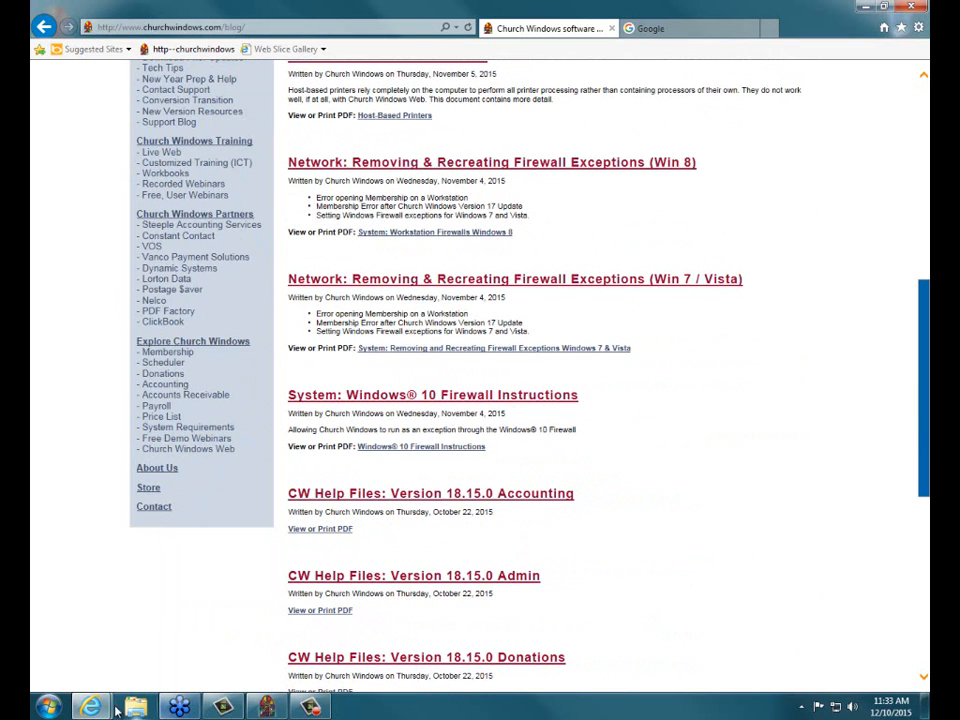
# Switch to the Church Windows main window, open its built-in help, and allow the blocked content
pyautogui.click(262, 708)
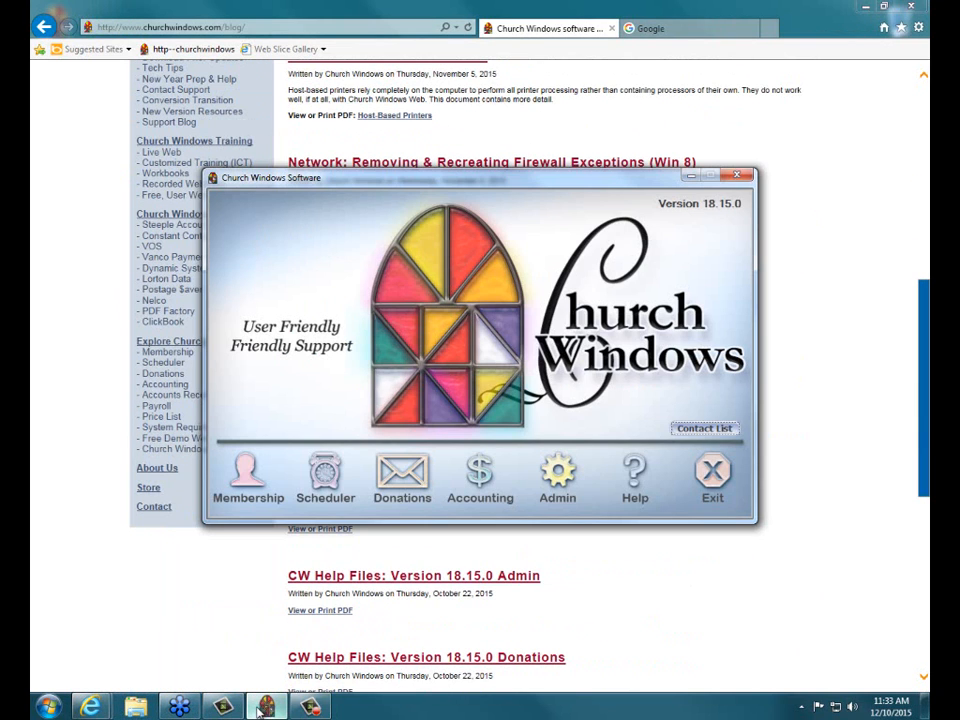
pyautogui.press('F1')
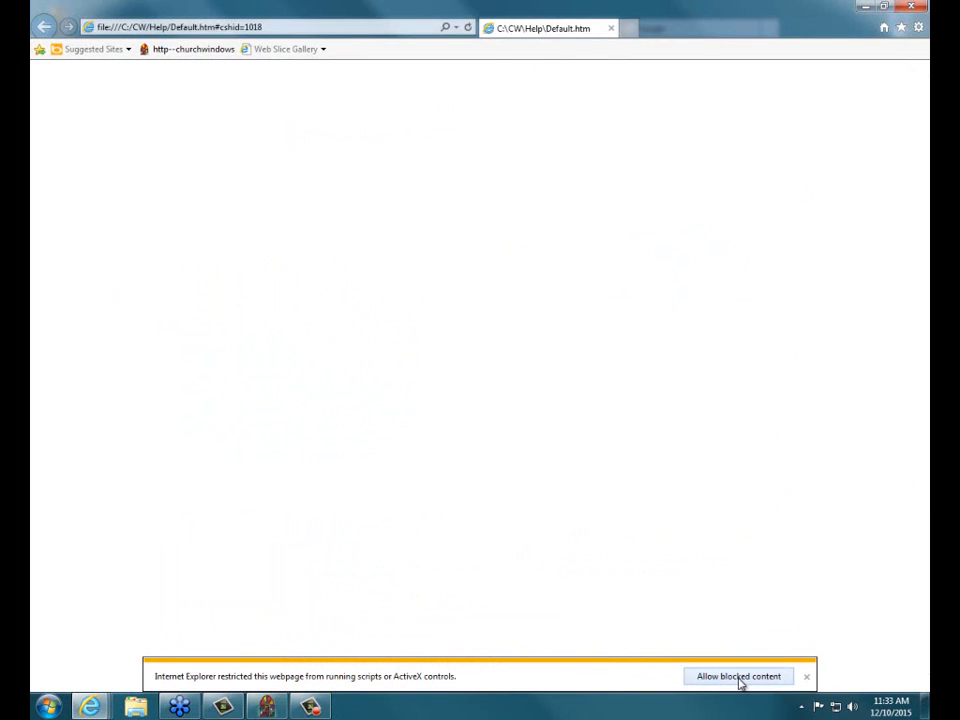
pyautogui.click(739, 677)
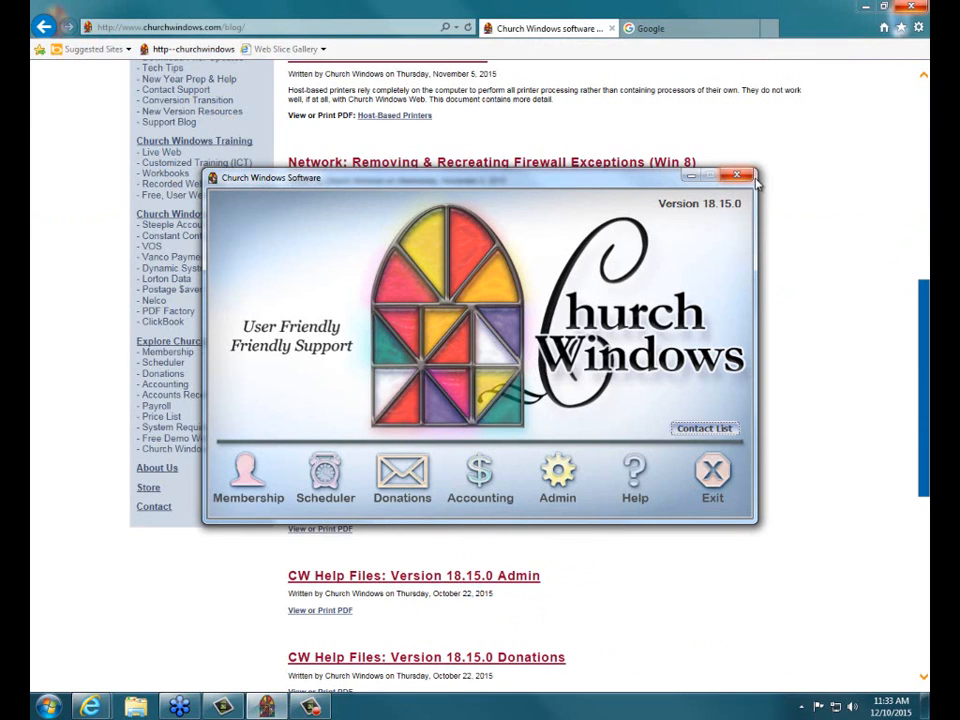
# Close the website browser window with all its tabs
pyautogui.click(925, 7)
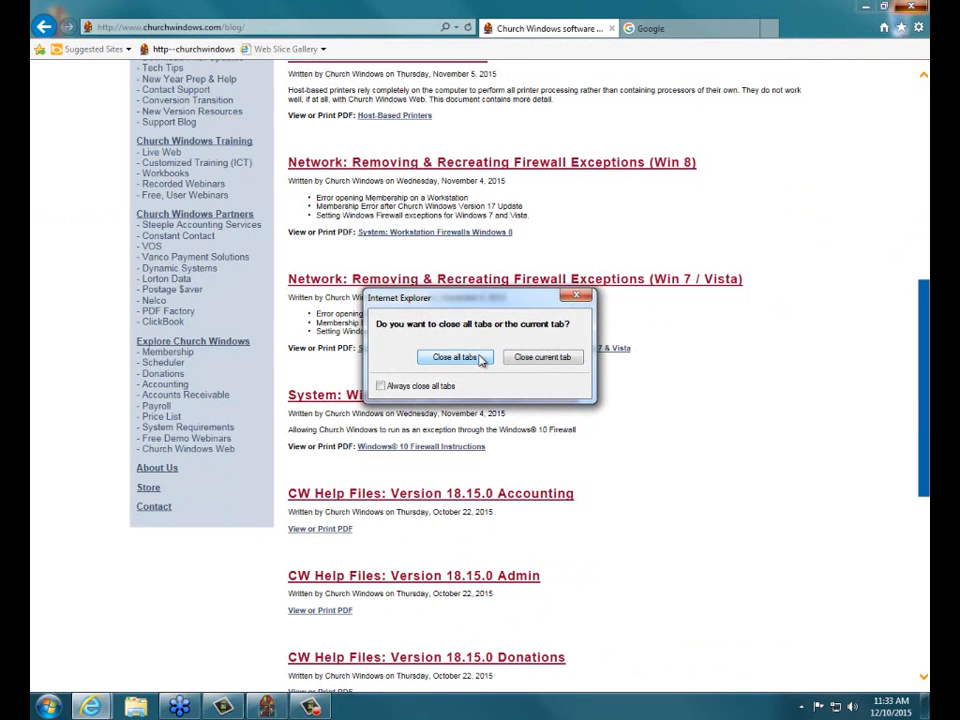
pyautogui.click(452, 357)
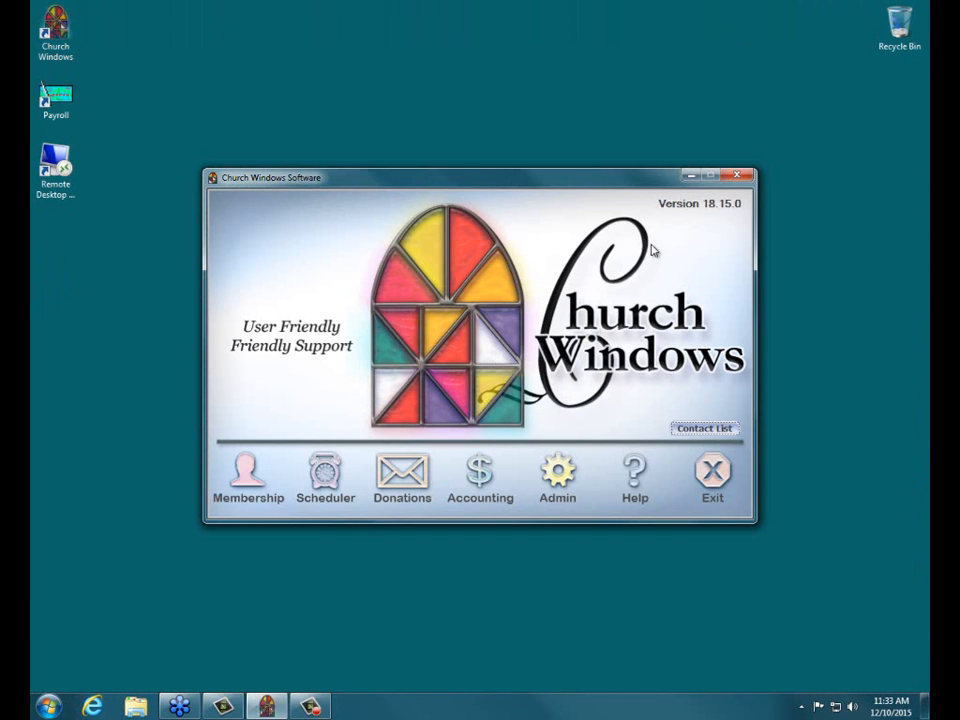